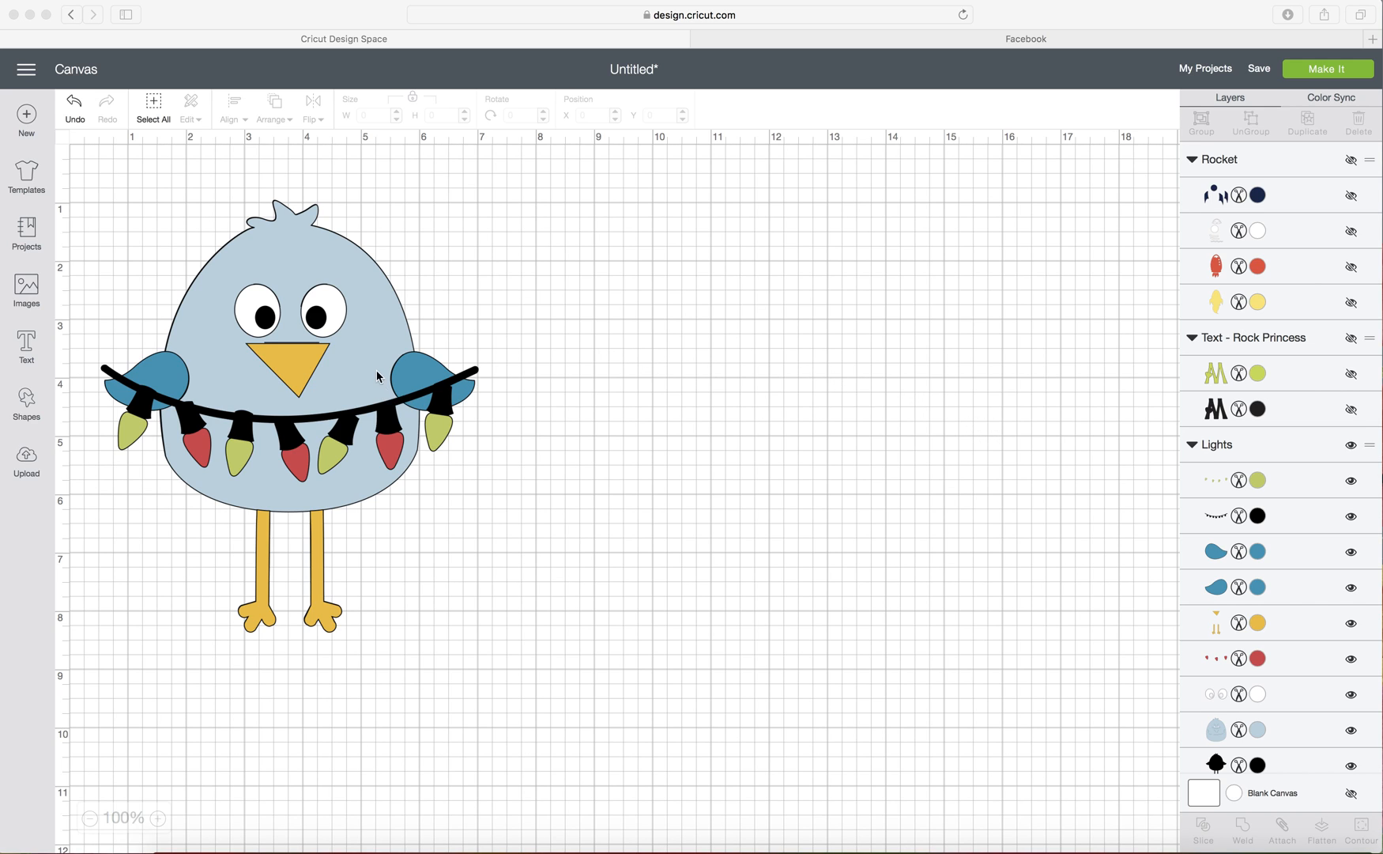
- Ungroup the bird image and move its green bulbs, light string, red bulbs and beak-and-legs piece off the body onto empty canvas
{"action": "left_click", "coordinate": [332, 373]}
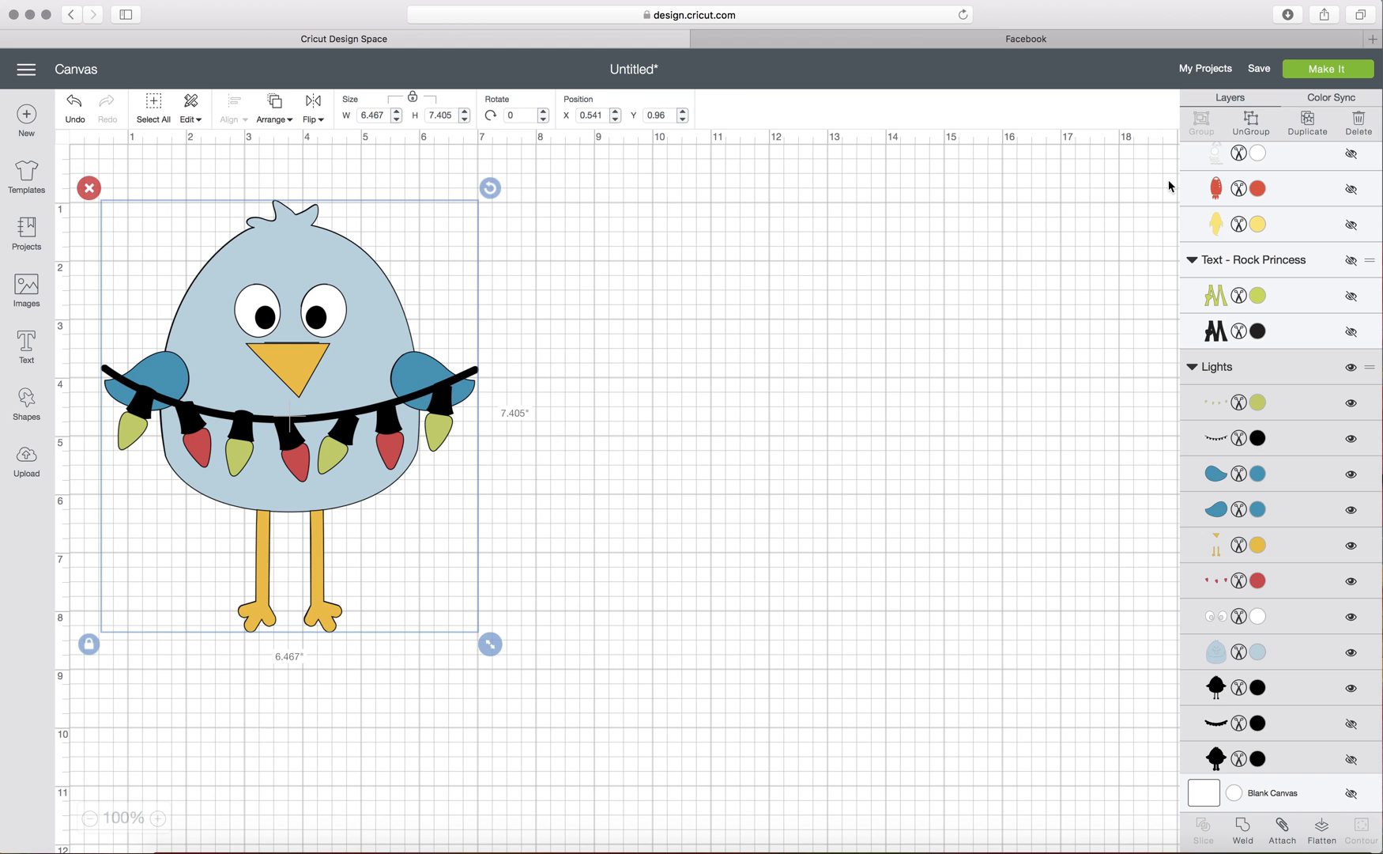
{"action": "left_click", "coordinate": [1251, 125]}
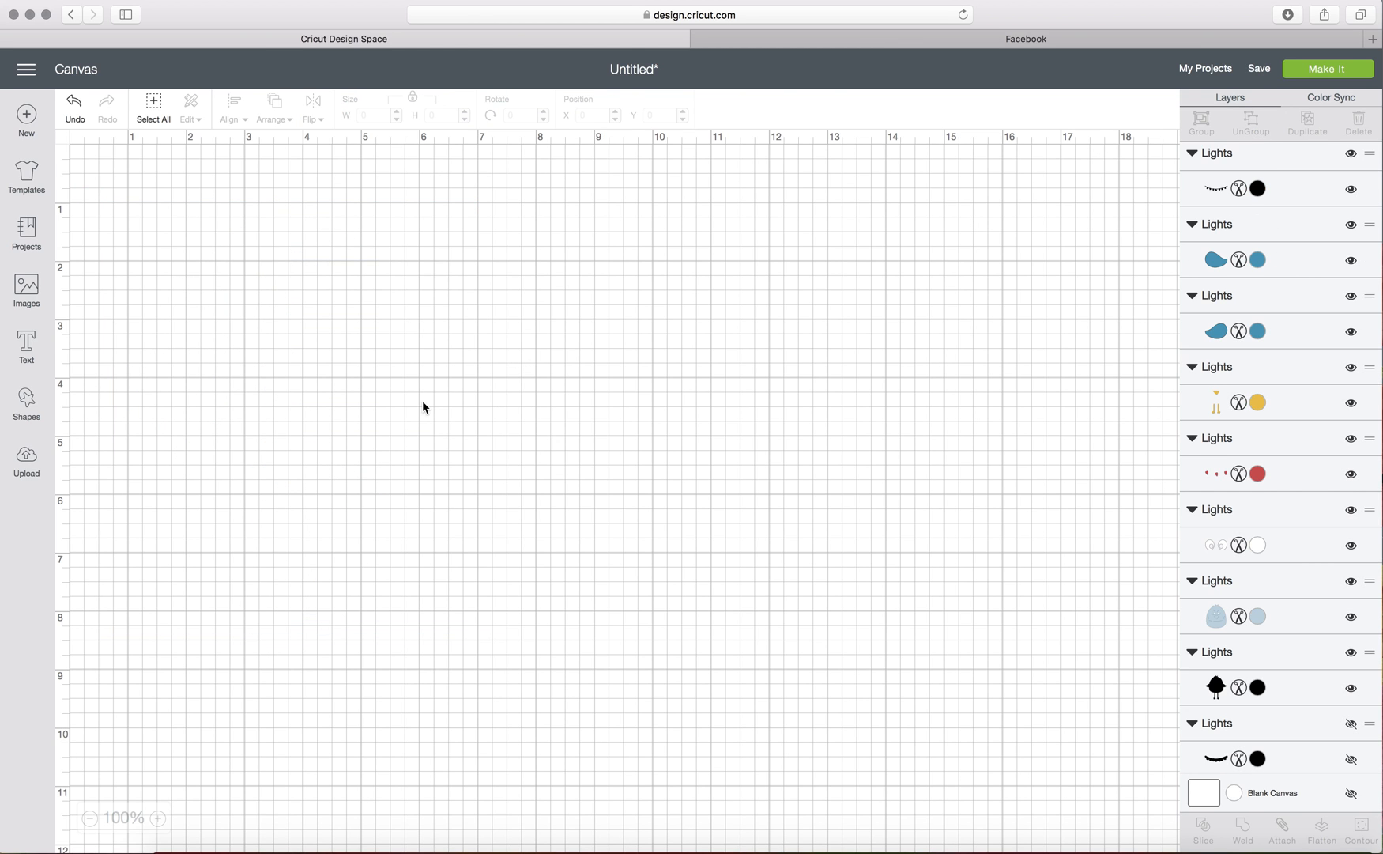
{"action": "left_click_drag", "start_coordinate": [327, 457], "coordinate": [716, 305]}
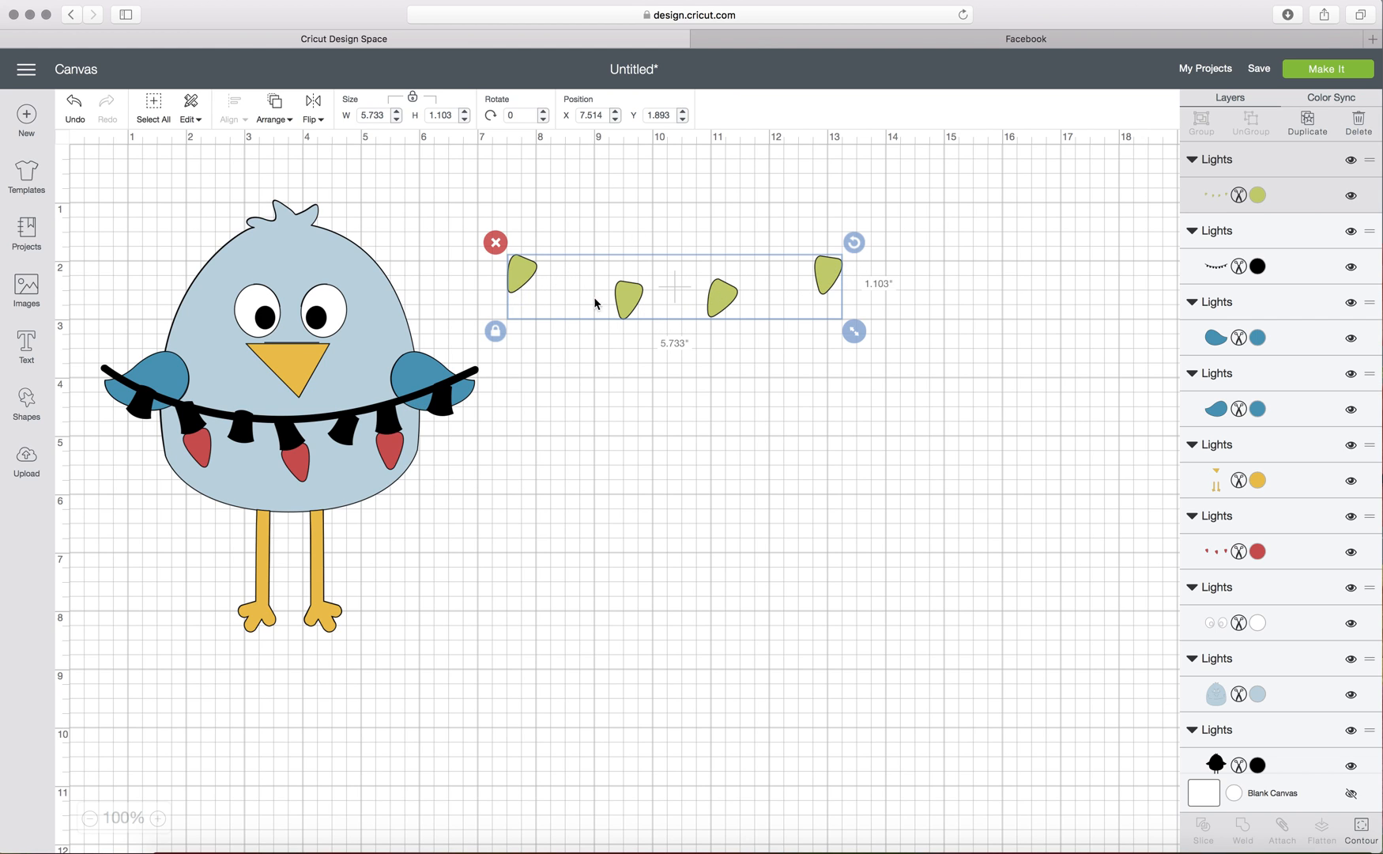
{"action": "left_click", "coordinate": [431, 441]}
{"action": "left_click_drag", "start_coordinate": [431, 441], "coordinate": [890, 414]}
{"action": "left_click_drag", "start_coordinate": [394, 443], "coordinate": [778, 211]}
{"action": "left_click_drag", "start_coordinate": [292, 361], "coordinate": [1055, 250]}
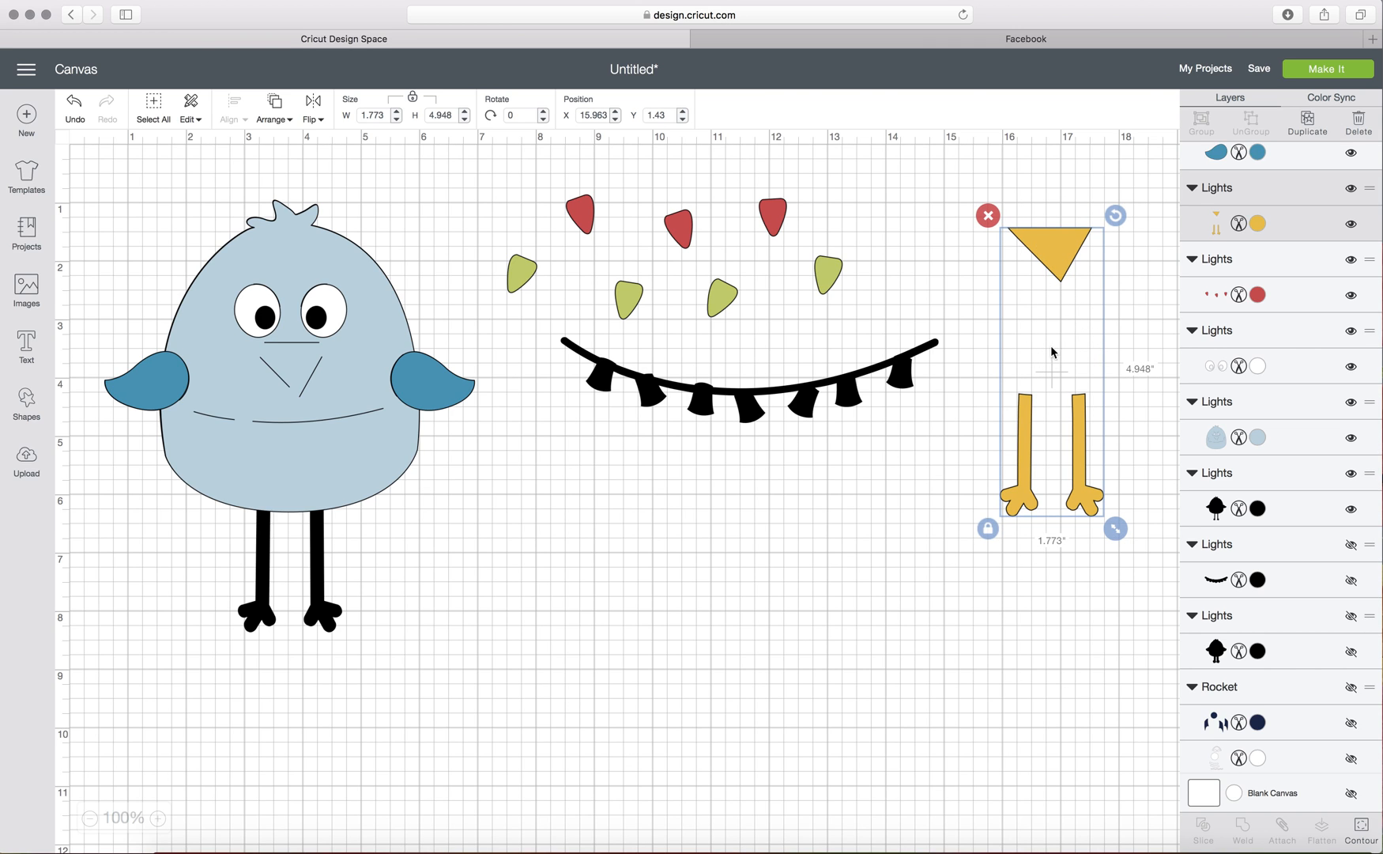
- Separate the light blue body from the black silhouette, placing it below the light string, and move both wings beside the beak
{"action": "left_click_drag", "start_coordinate": [361, 464], "coordinate": [735, 737]}
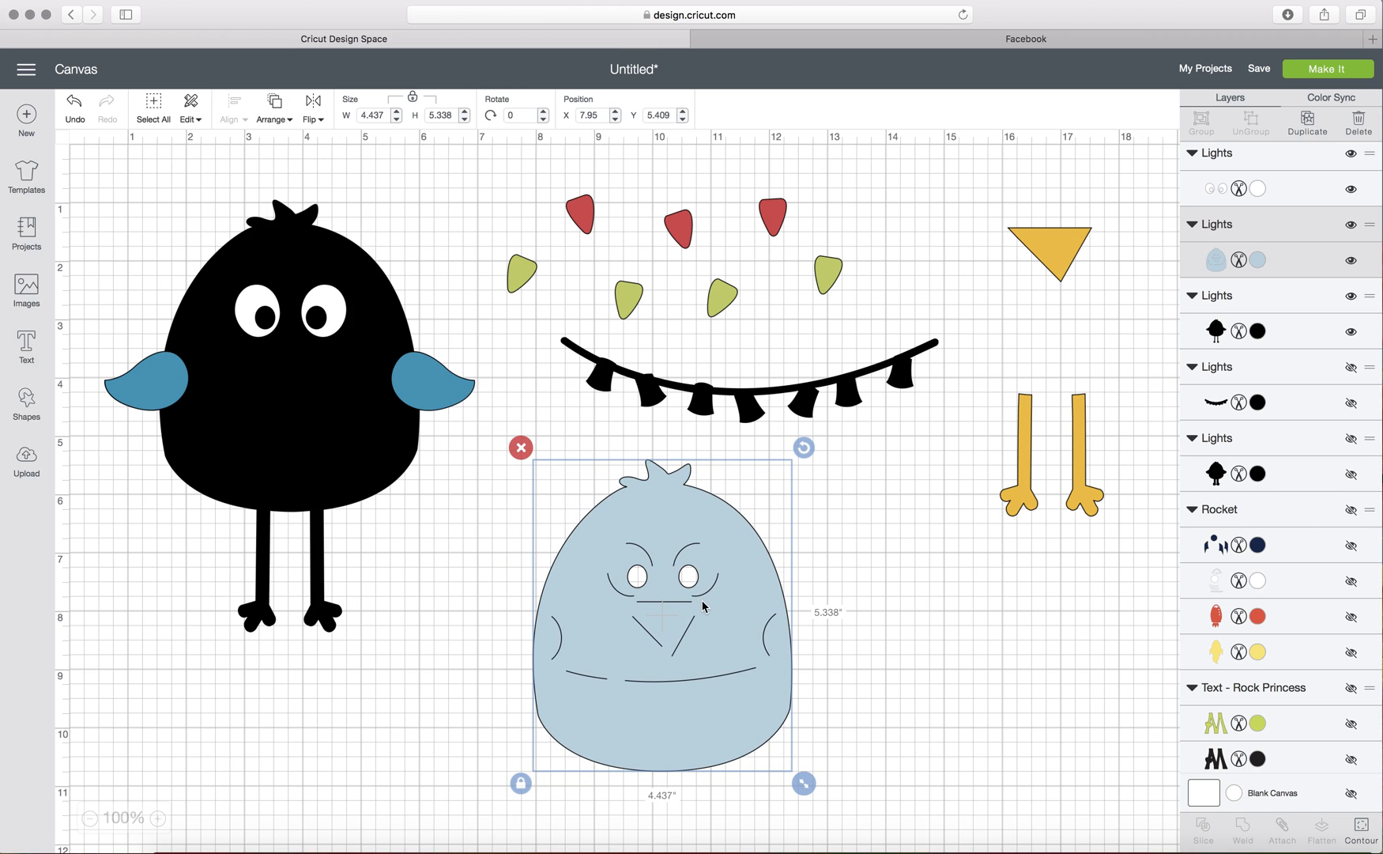
{"action": "left_click_drag", "start_coordinate": [1065, 249], "coordinate": [728, 629]}
{"action": "left_click_drag", "start_coordinate": [936, 562], "coordinate": [1061, 258]}
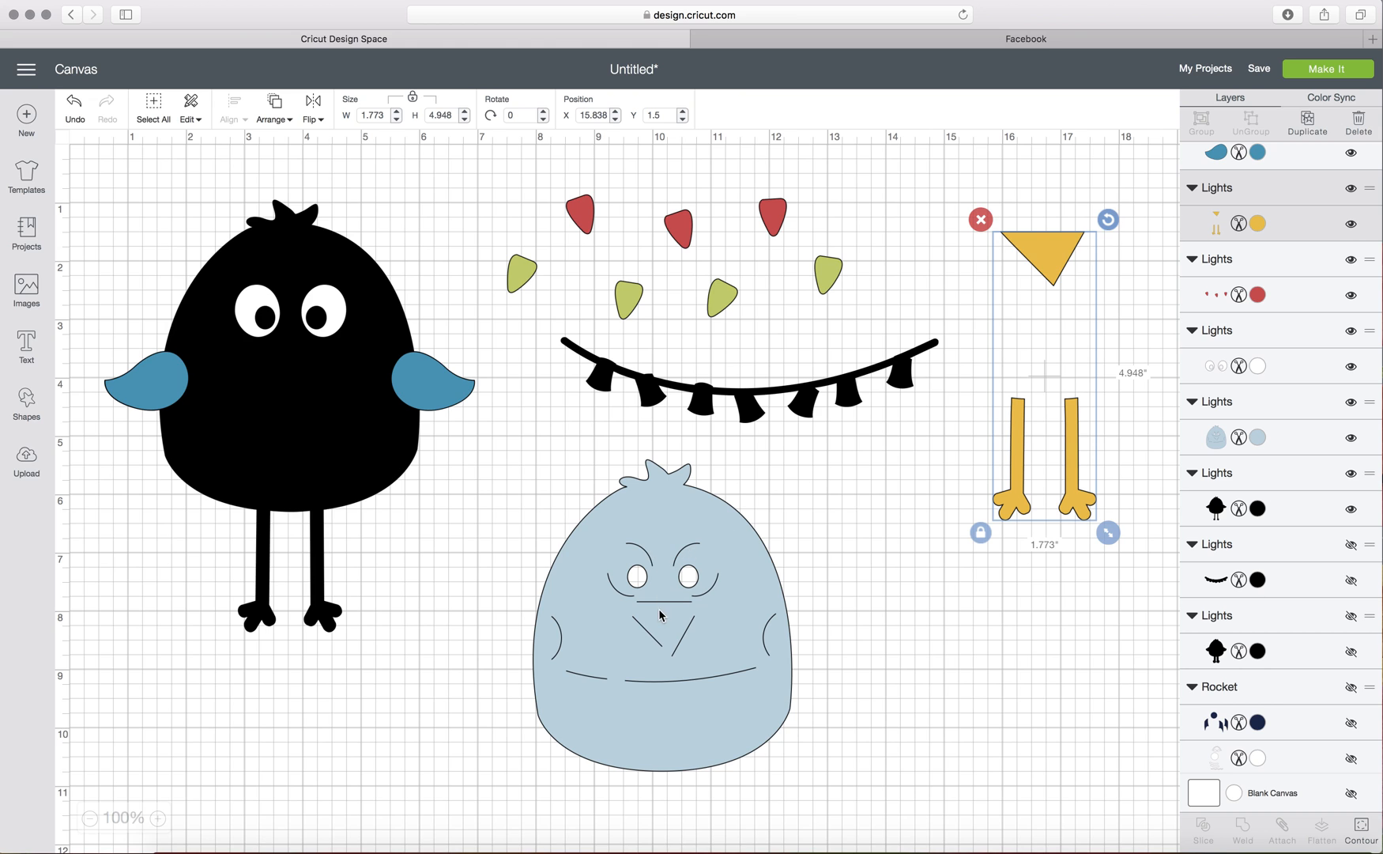
{"action": "scroll", "coordinate": [661, 614], "scroll_direction": "down", "scroll_amount": 1}
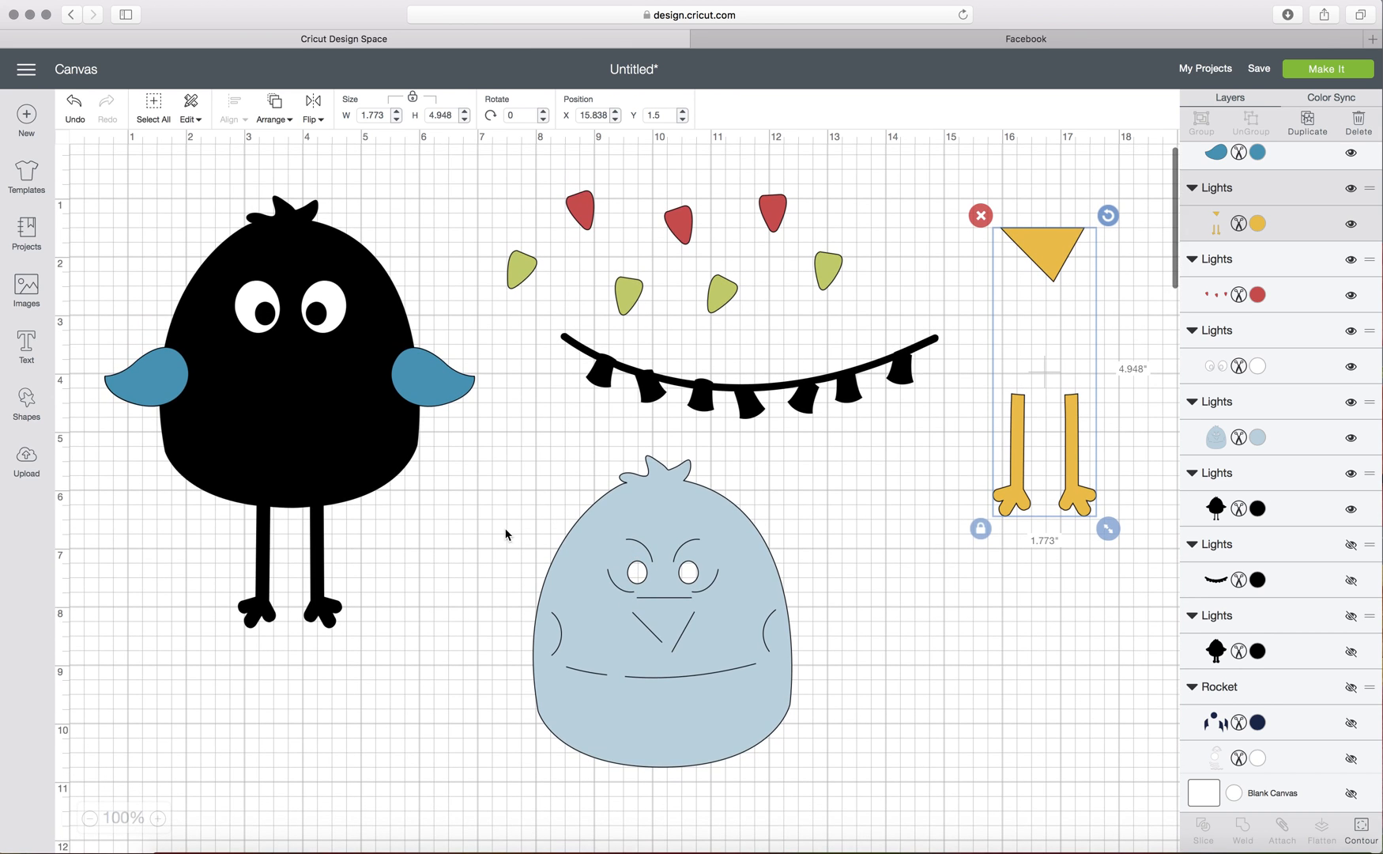
{"action": "left_click_drag", "start_coordinate": [411, 373], "coordinate": [905, 193]}
{"action": "left_click_drag", "start_coordinate": [153, 374], "coordinate": [950, 253]}
{"action": "mouse_move", "coordinate": [318, 309]}
{"action": "left_mouse_down"}
{"action": "mouse_move", "coordinate": [527, 441]}
{"action": "mouse_move", "coordinate": [695, 575]}
{"action": "mouse_move", "coordinate": [355, 296]}
{"action": "mouse_move", "coordinate": [318, 291]}
{"action": "left_mouse_up"}
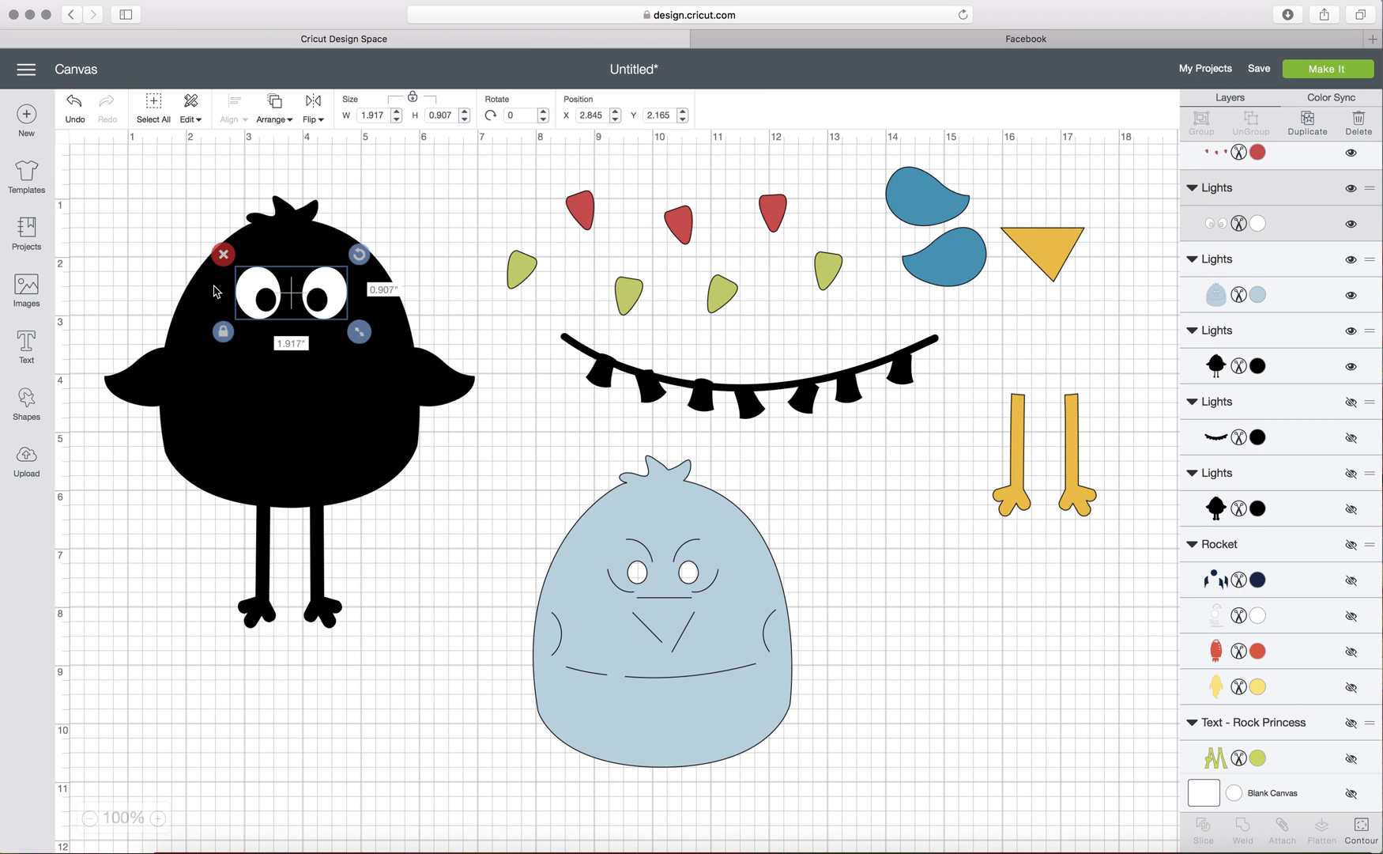
{"action": "left_click", "coordinate": [70, 117]}
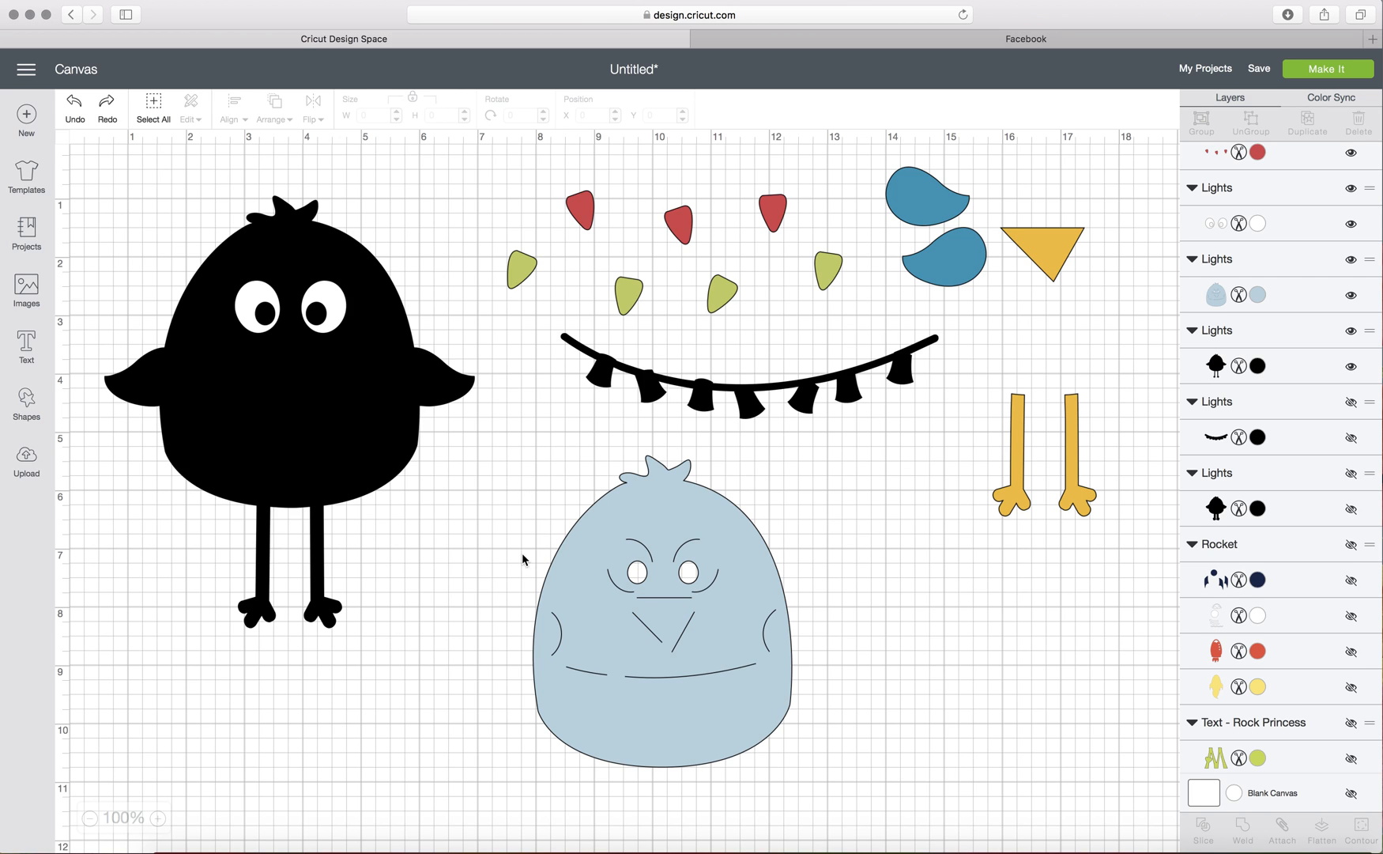
- Hide all inner contours of the light blue body so it becomes a solid shape
{"action": "left_click", "coordinate": [681, 642]}
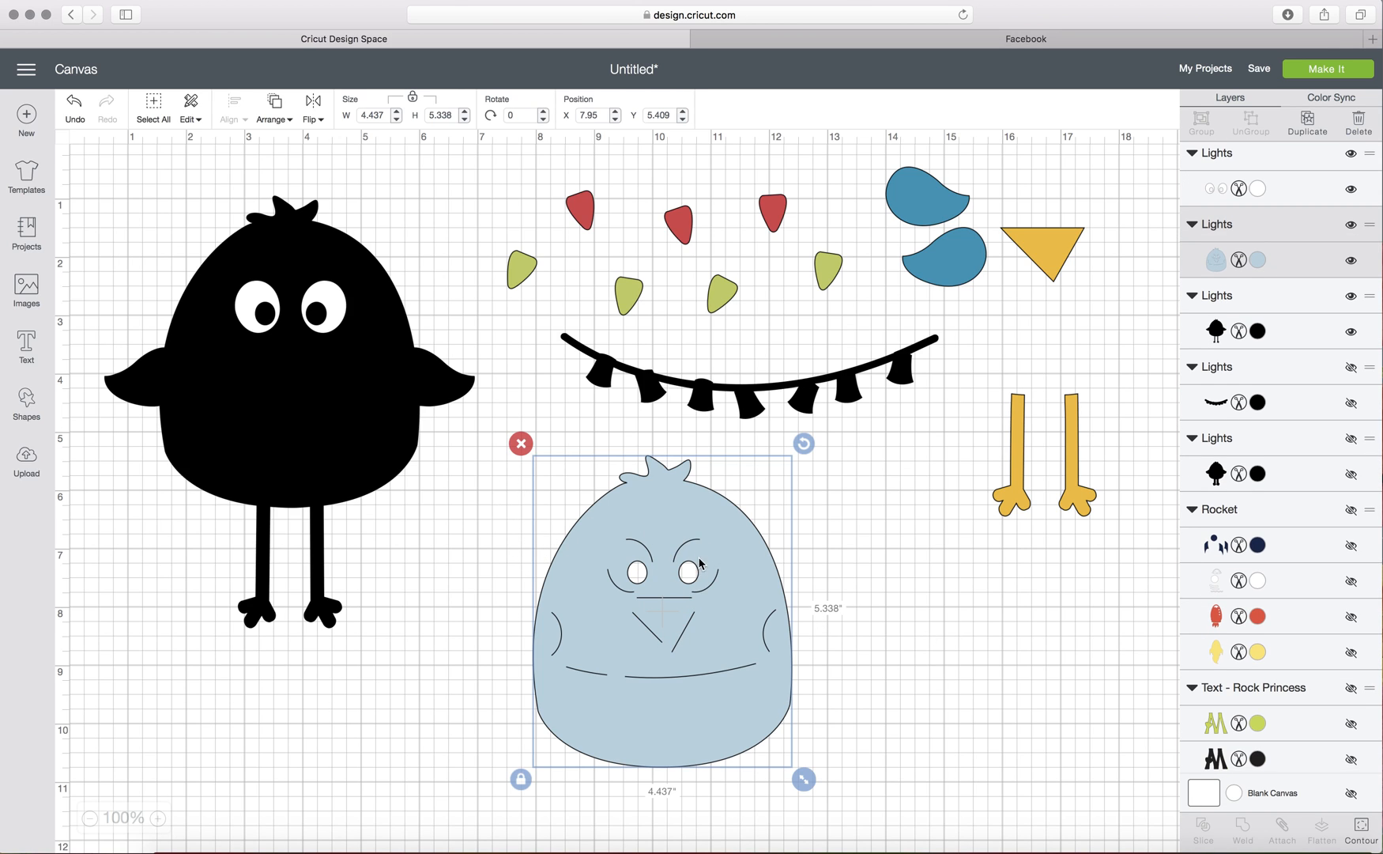
{"action": "left_click", "coordinate": [1367, 833]}
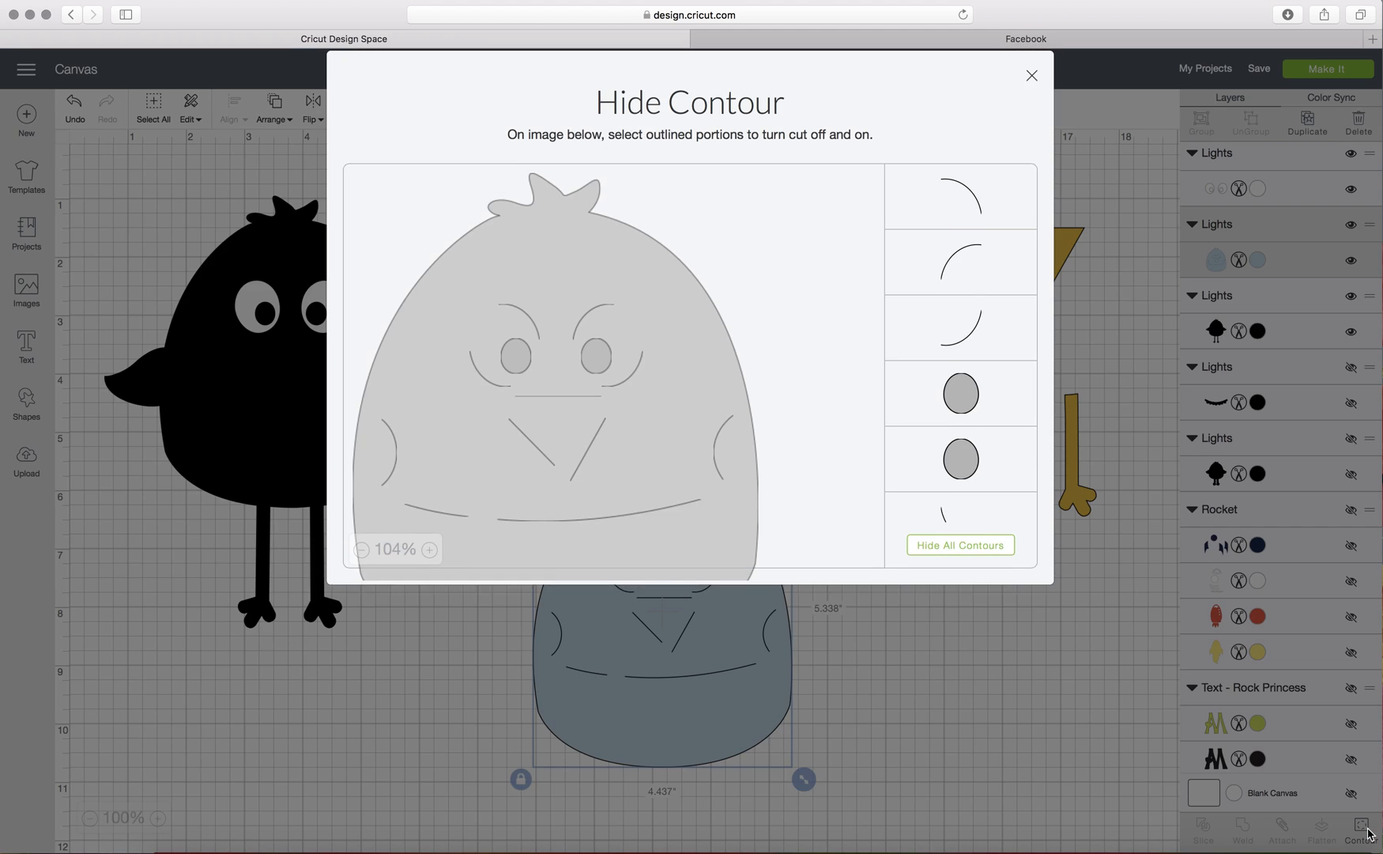
{"action": "scroll", "coordinate": [492, 407], "scroll_direction": "down", "scroll_amount": 3}
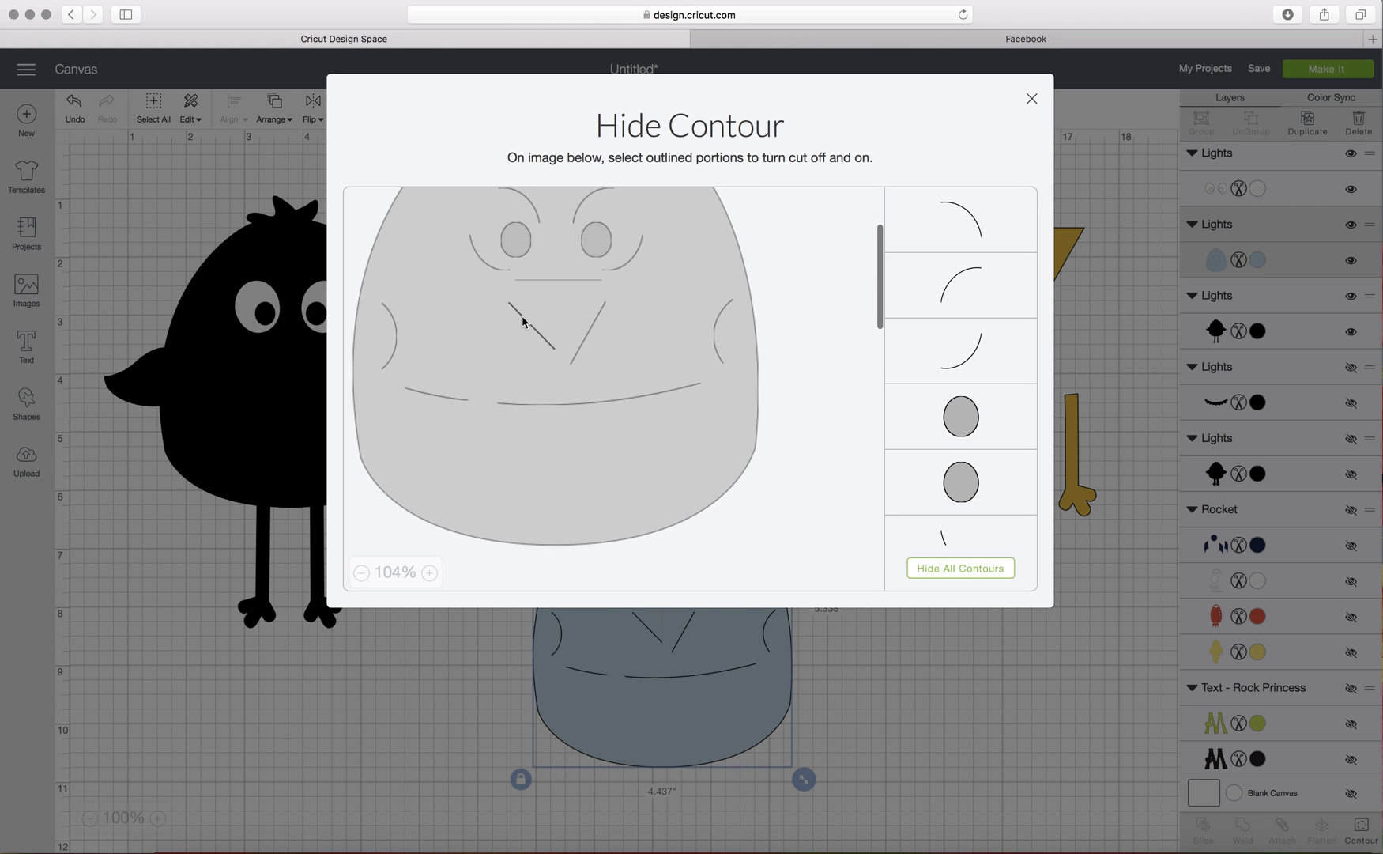
{"action": "scroll", "coordinate": [608, 340], "scroll_direction": "up", "scroll_amount": 2}
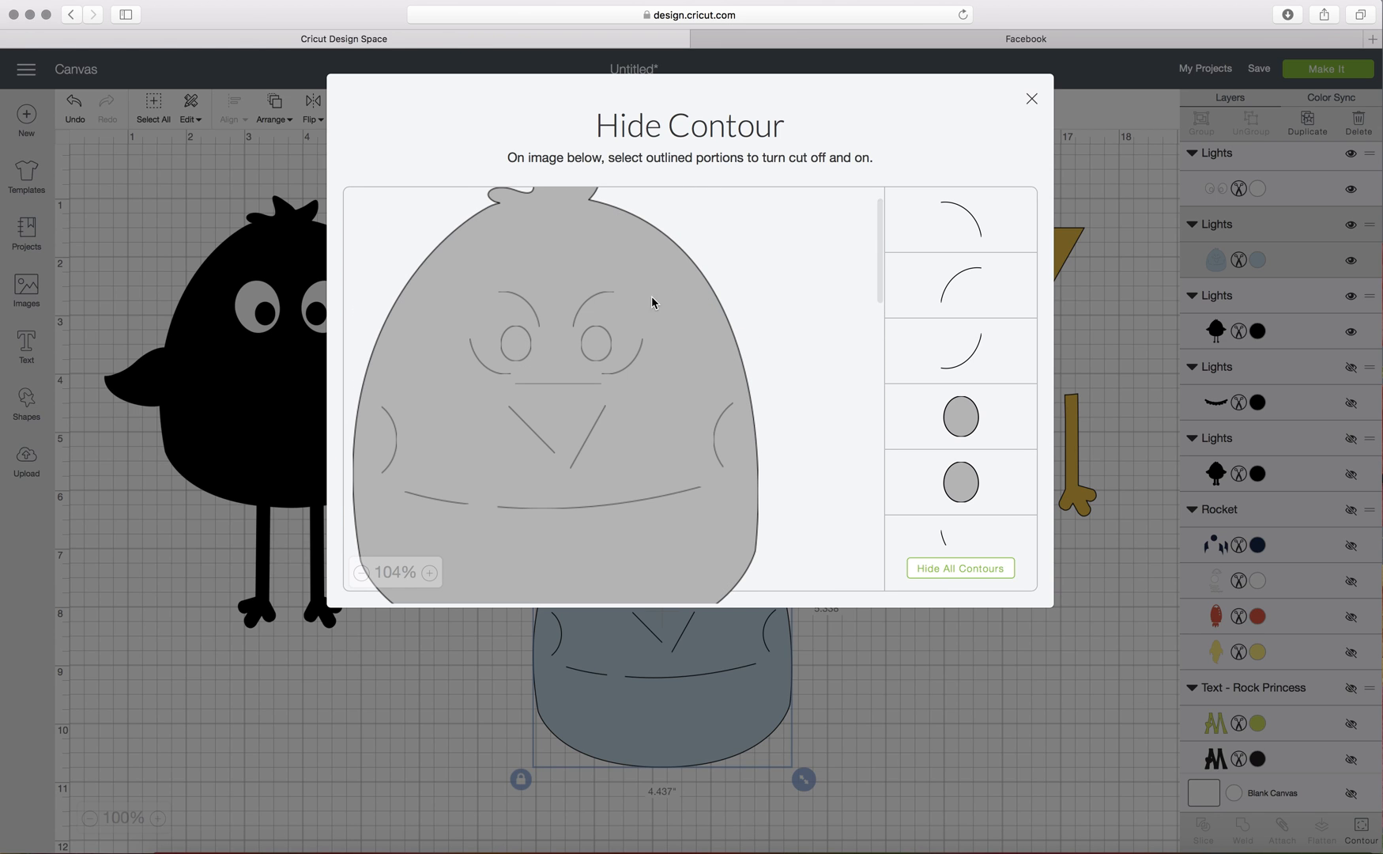
{"action": "left_click", "coordinate": [586, 308]}
{"action": "left_click", "coordinate": [598, 342]}
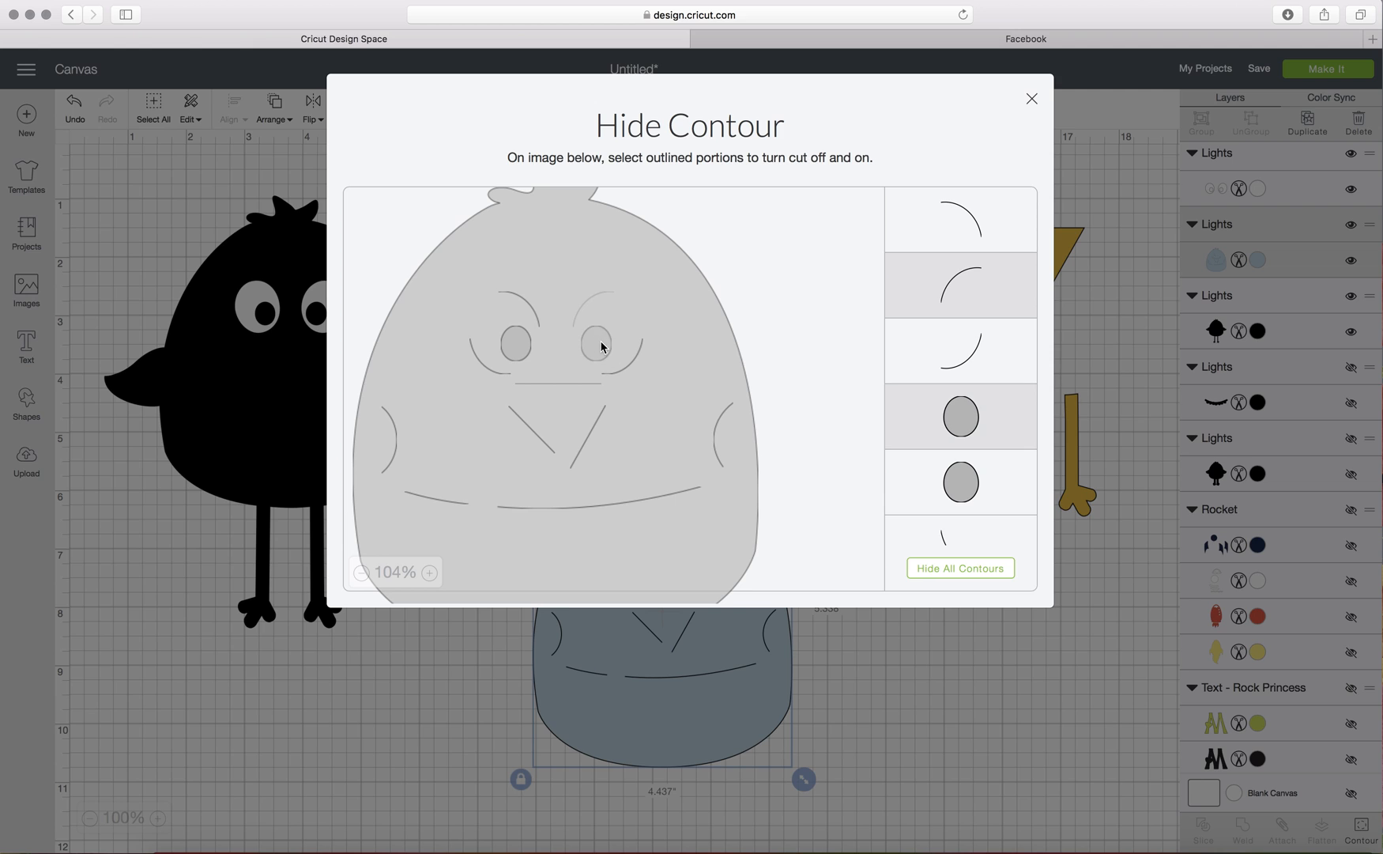
{"action": "left_click", "coordinate": [630, 364]}
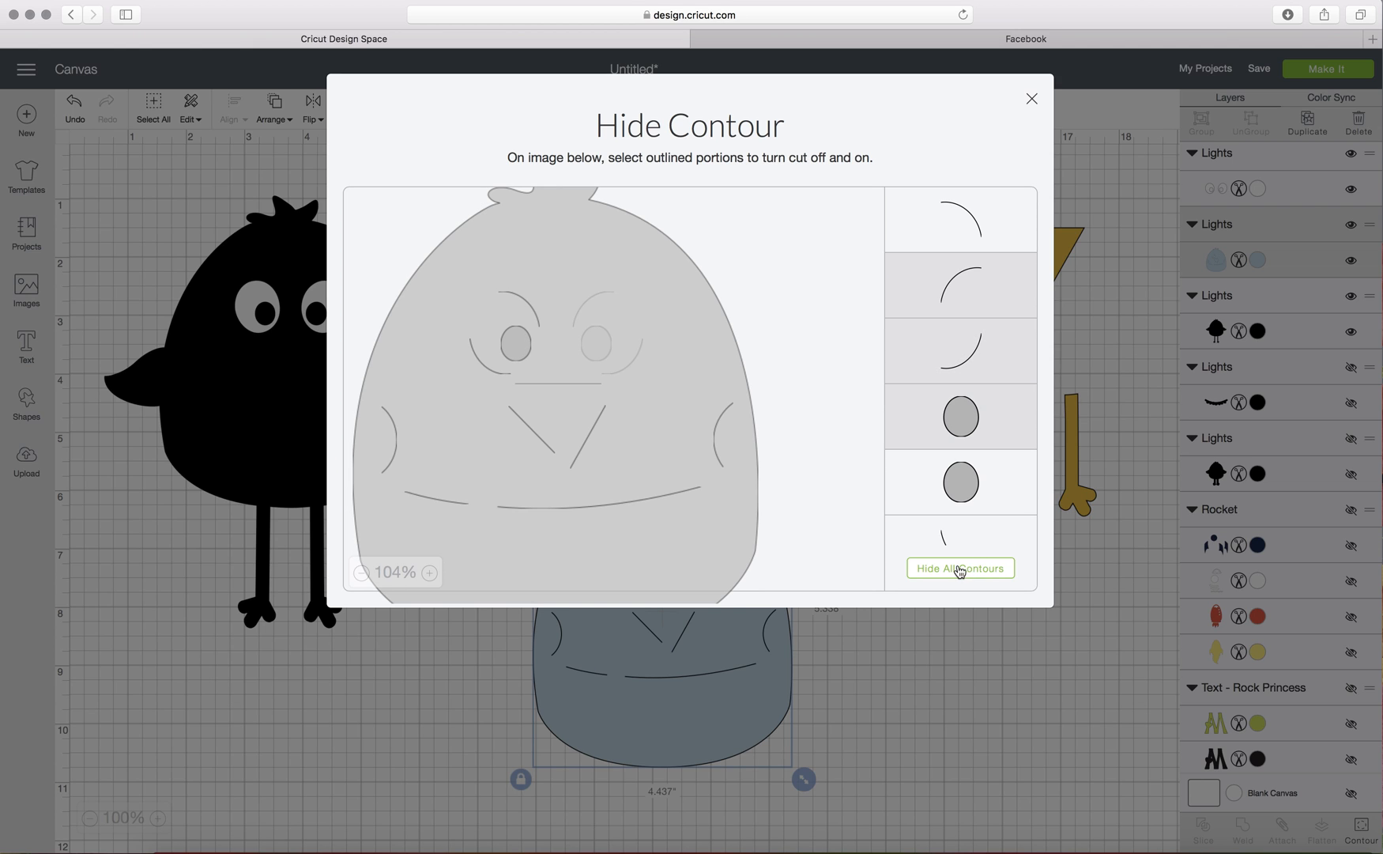
{"action": "left_click", "coordinate": [950, 573]}
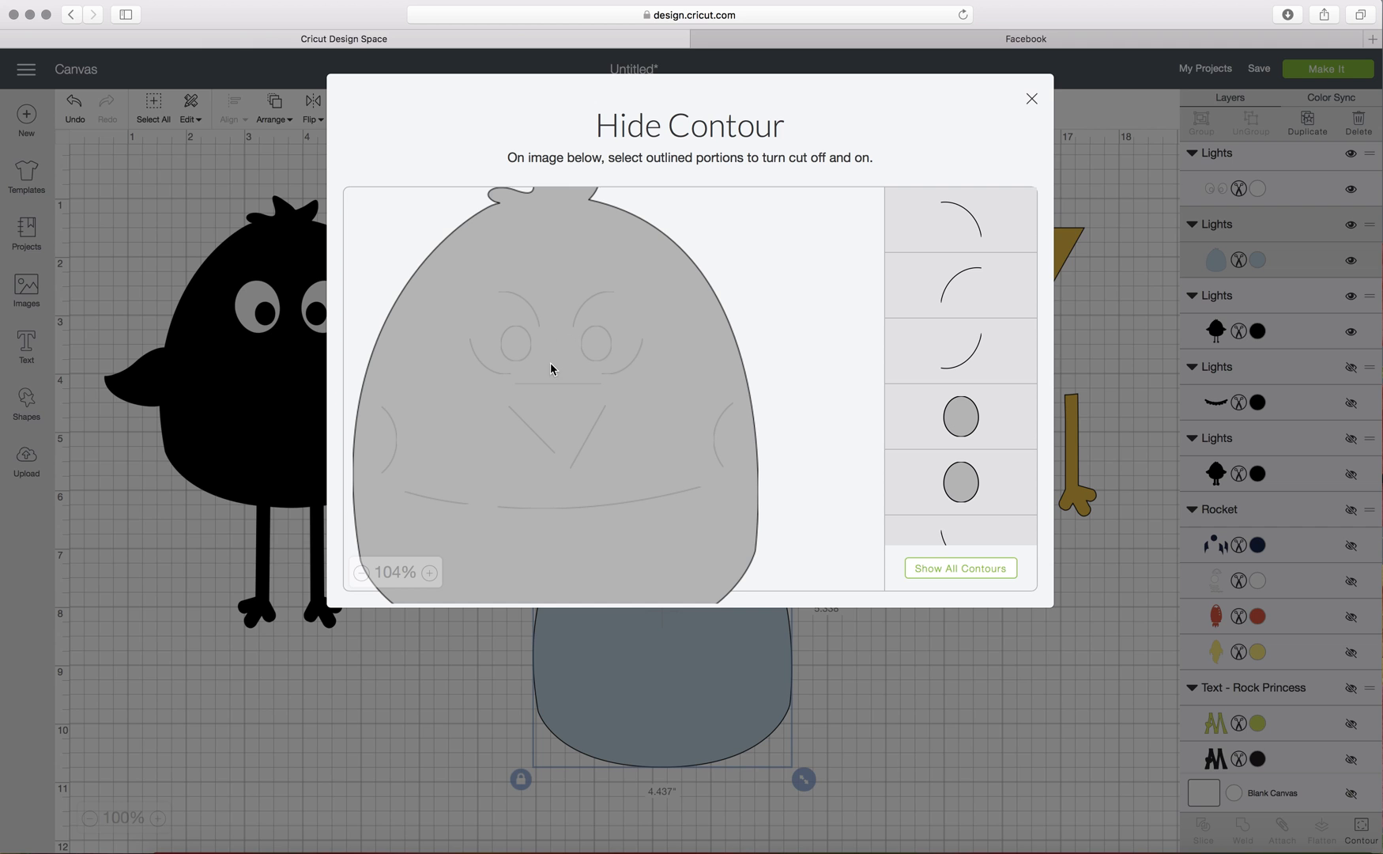
{"action": "left_click", "coordinate": [1031, 98]}
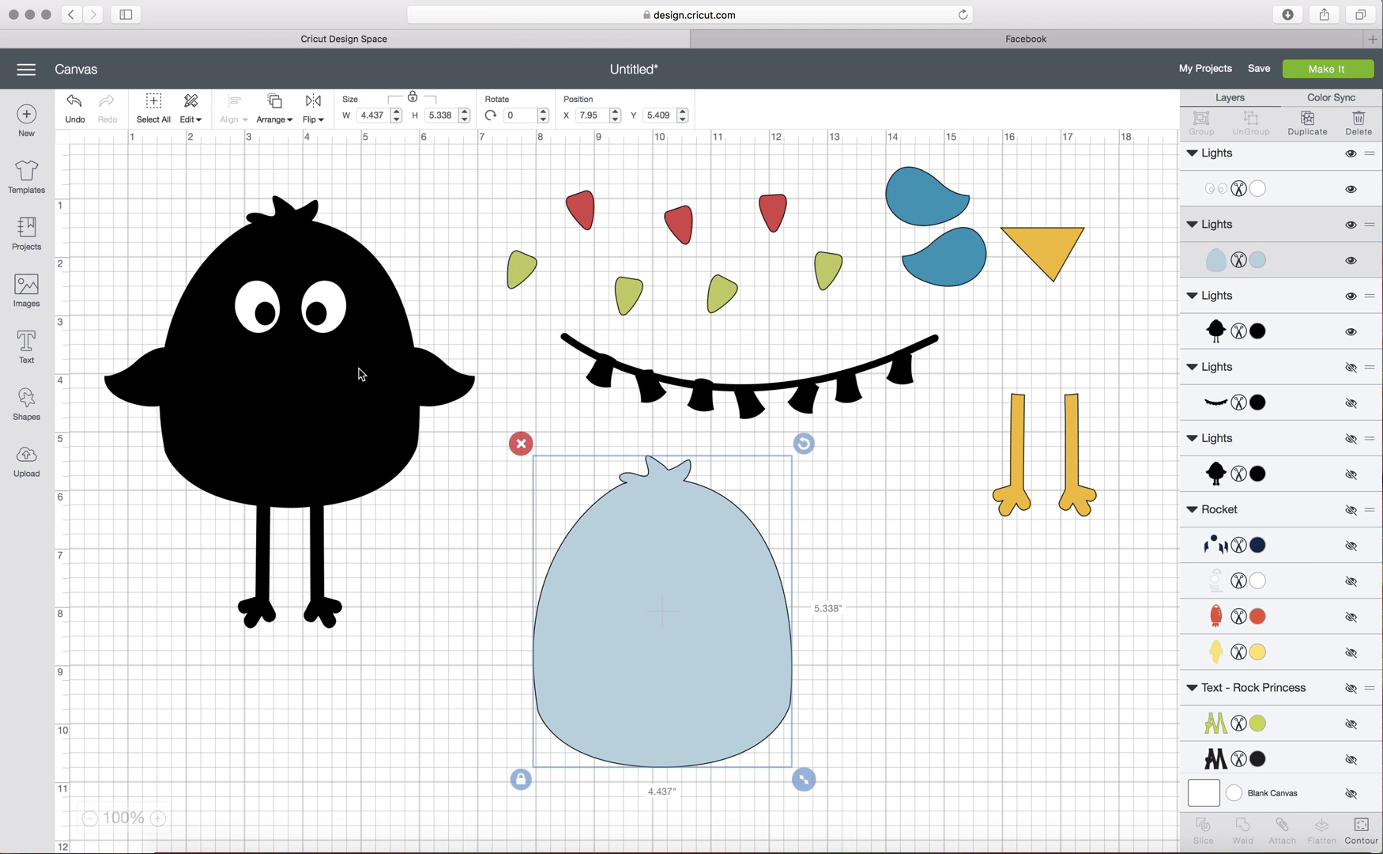
- Slice the white eyes with the black bird silhouette
{"action": "left_click", "coordinate": [329, 330]}
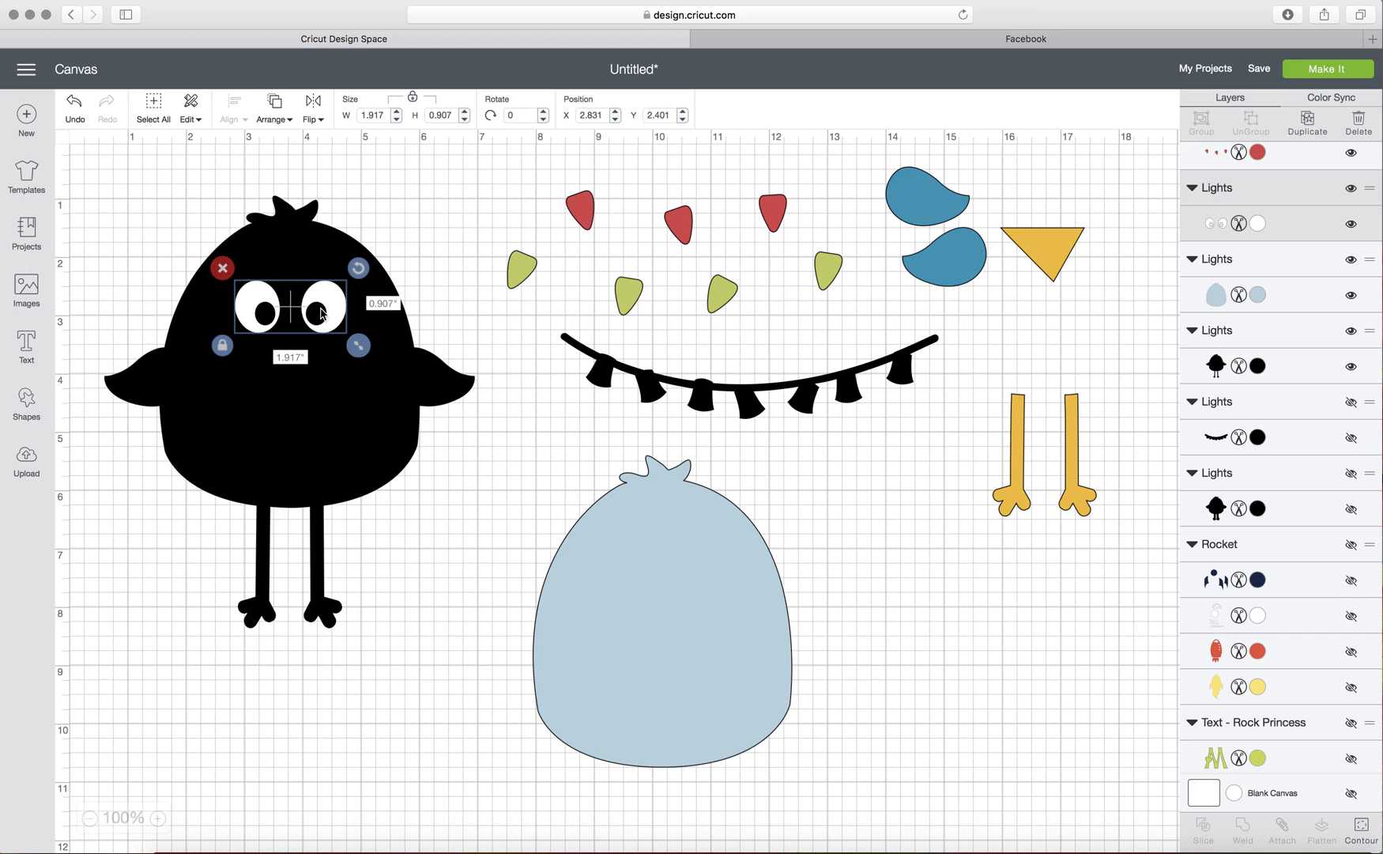
{"action": "left_click", "coordinate": [298, 239]}
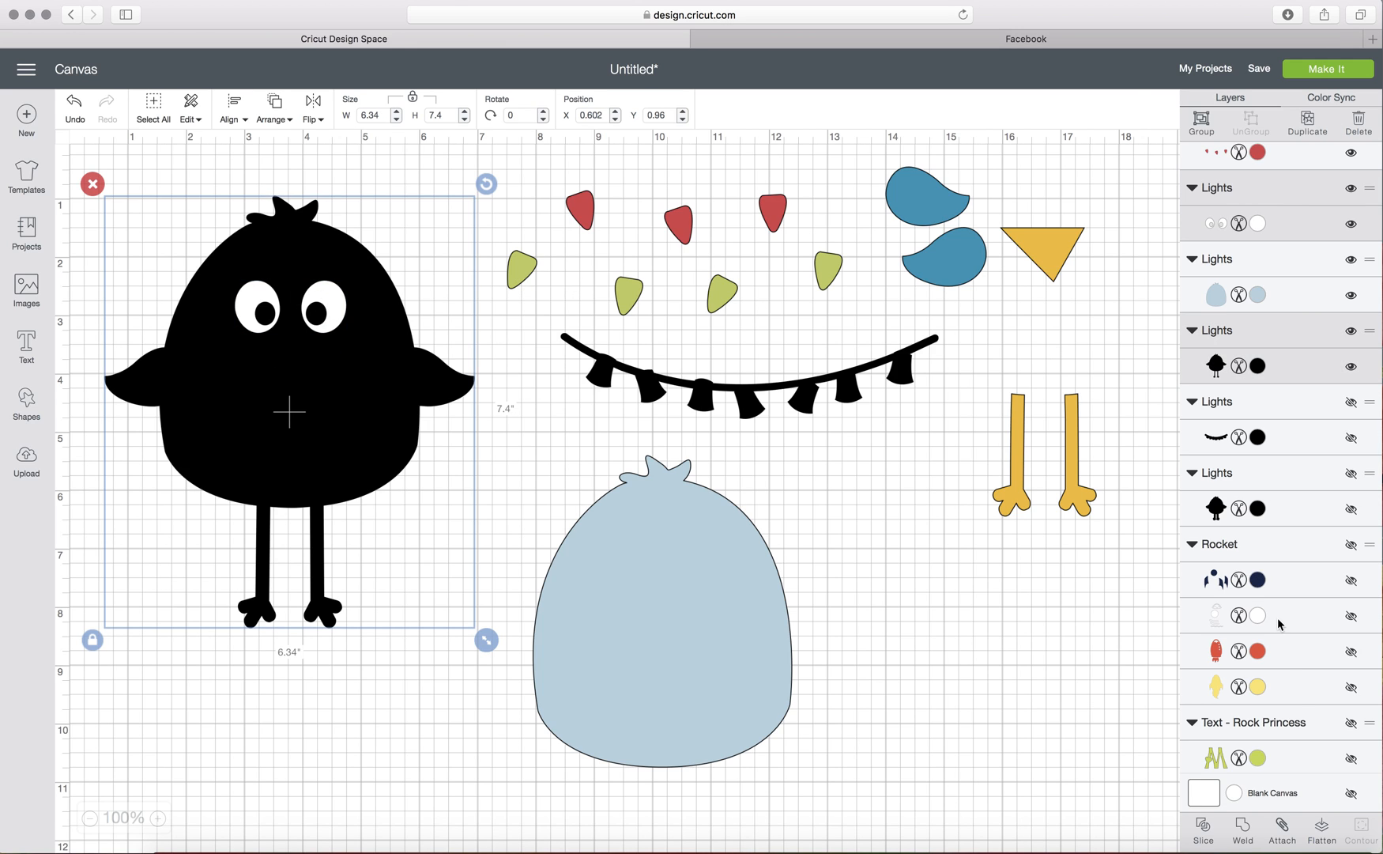
{"action": "left_click", "coordinate": [1202, 826]}
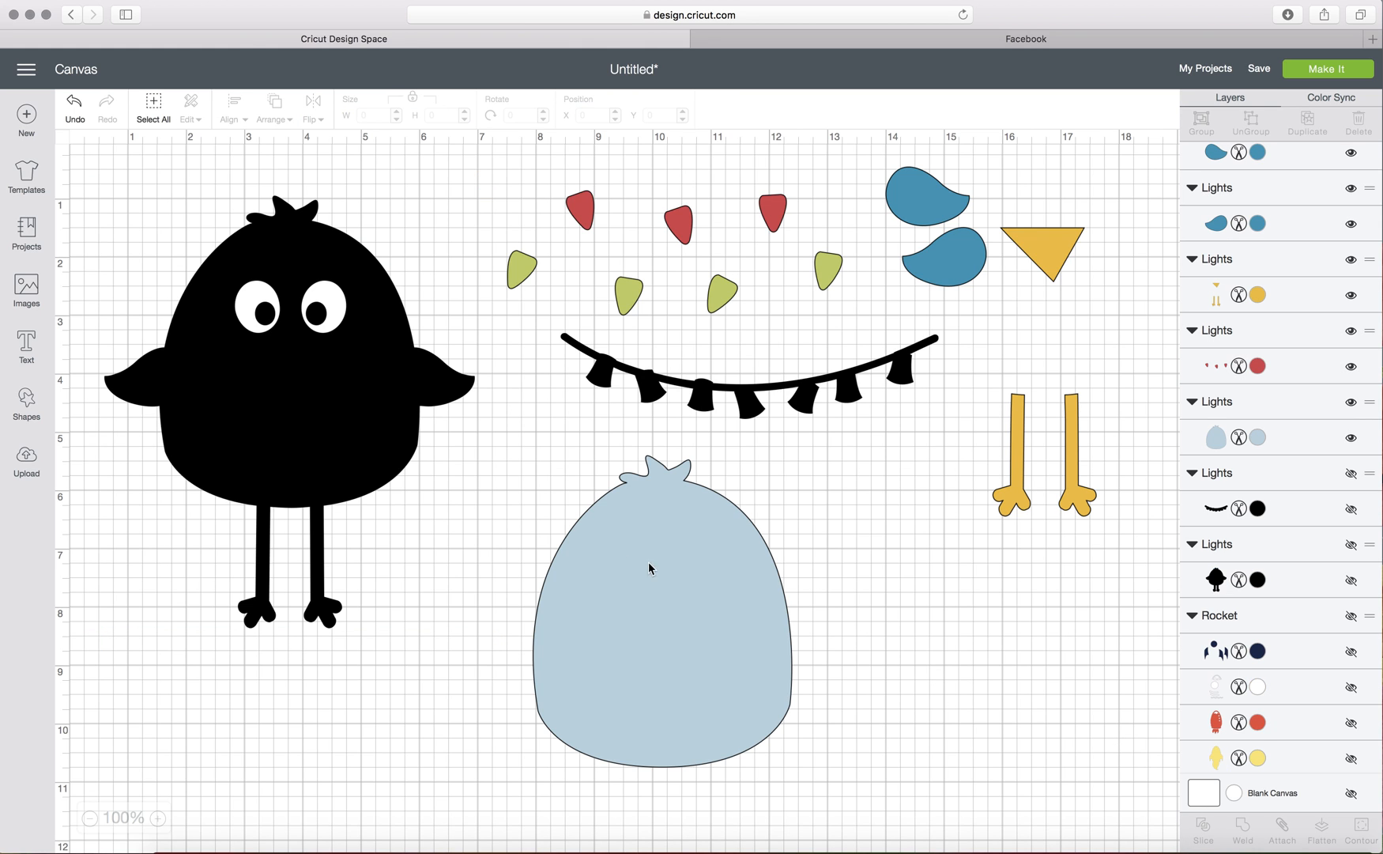
- Move the white eyes beside the light blue body and delete the leftover black bird silhouette
{"action": "left_click_drag", "start_coordinate": [332, 312], "coordinate": [926, 578]}
{"action": "left_click_drag", "start_coordinate": [312, 392], "coordinate": [307, 558]}
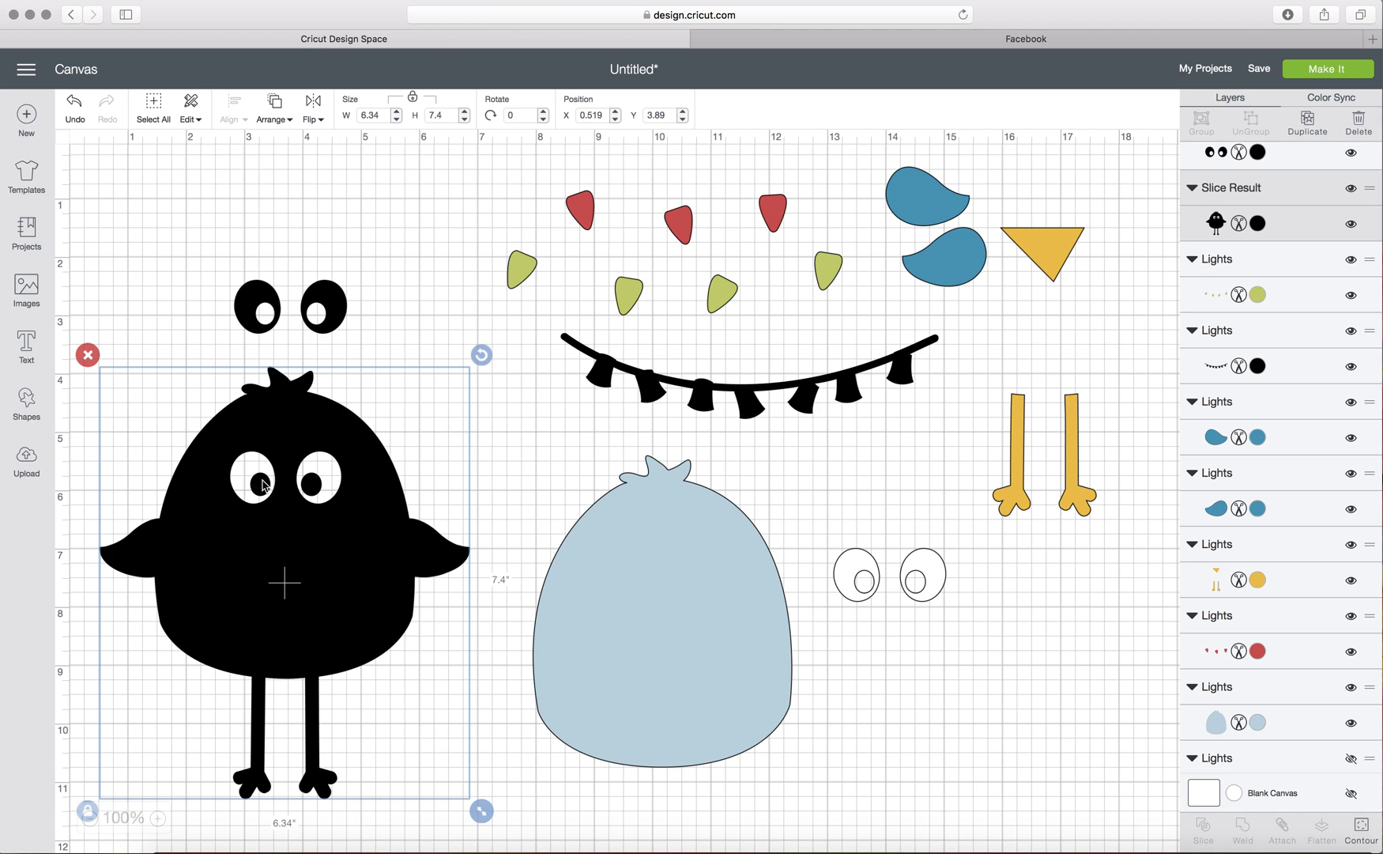
{"action": "left_click", "coordinate": [87, 355]}
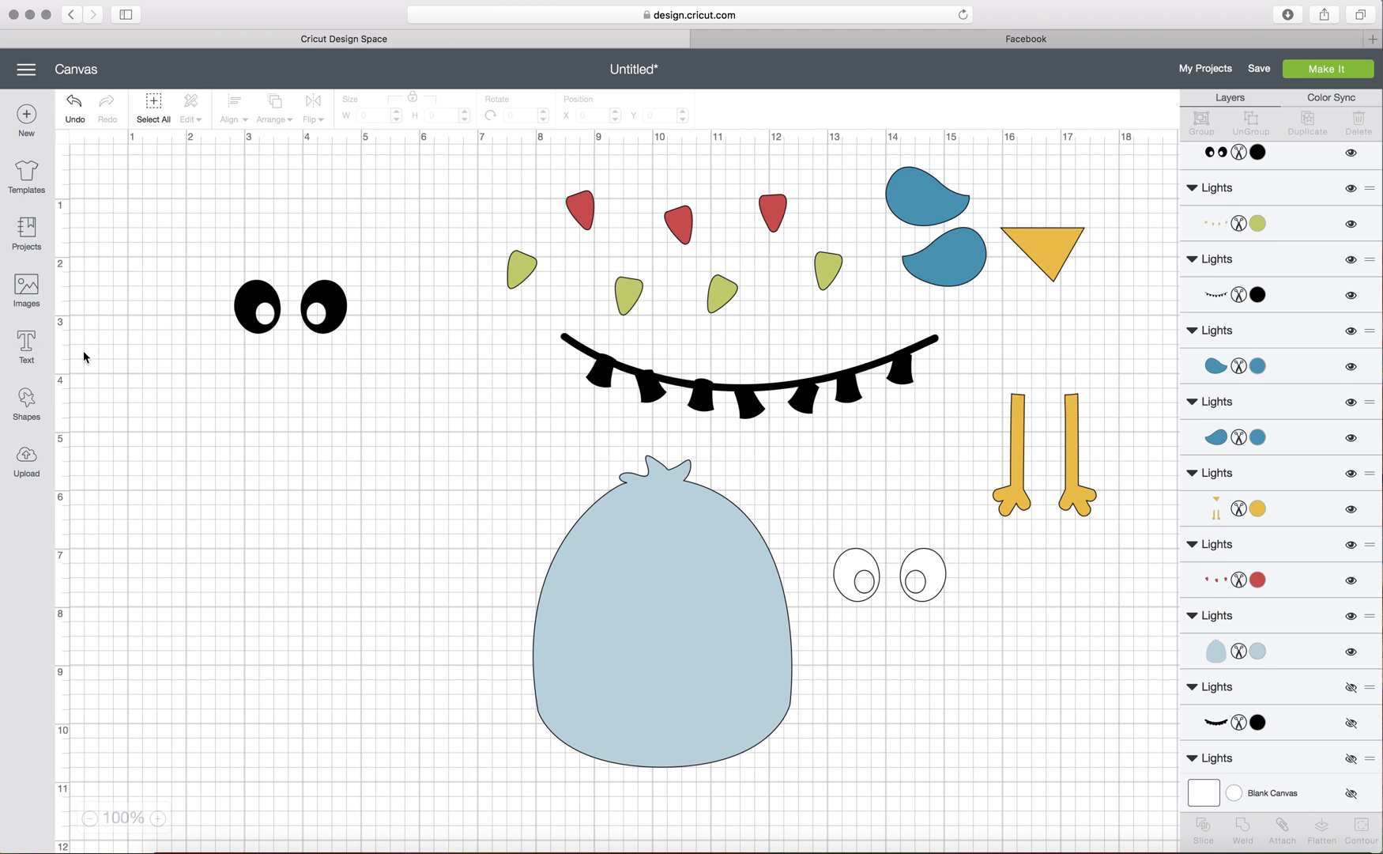
- Hide the two large outer contours of the black eye slice, keeping only the pupils
{"action": "left_click", "coordinate": [330, 297]}
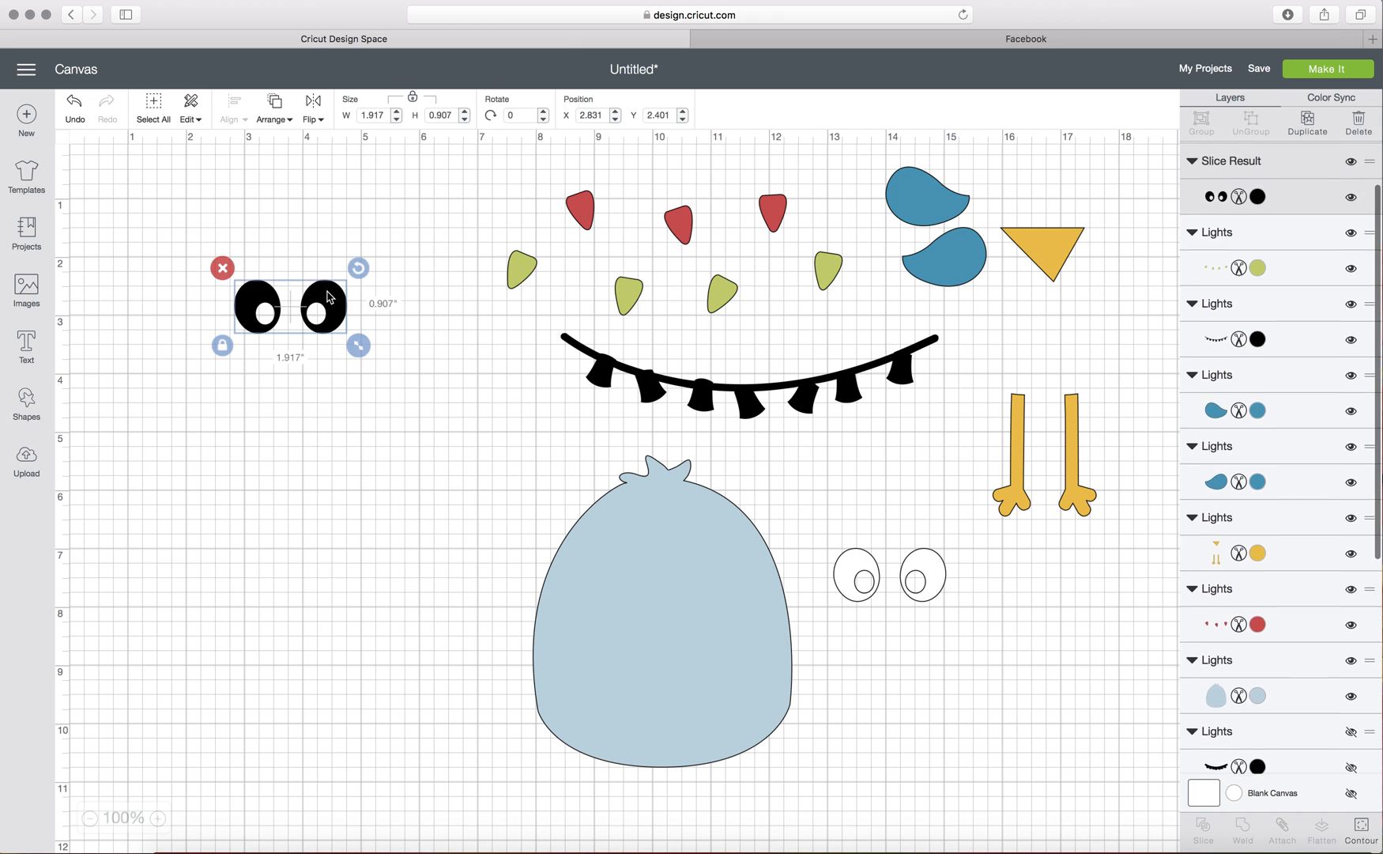
{"action": "left_click", "coordinate": [1363, 830]}
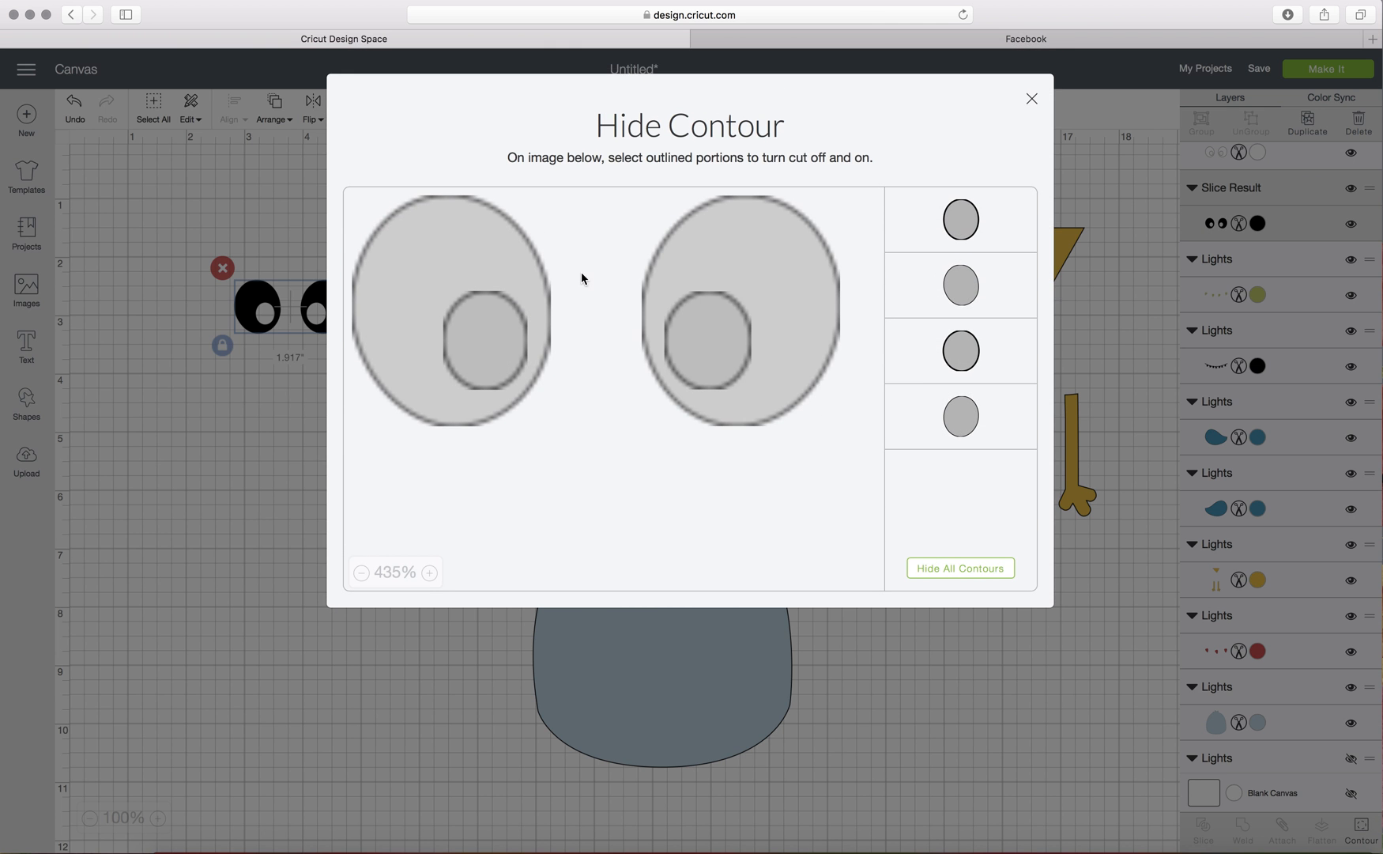
{"action": "left_click", "coordinate": [547, 278]}
{"action": "left_click", "coordinate": [651, 252]}
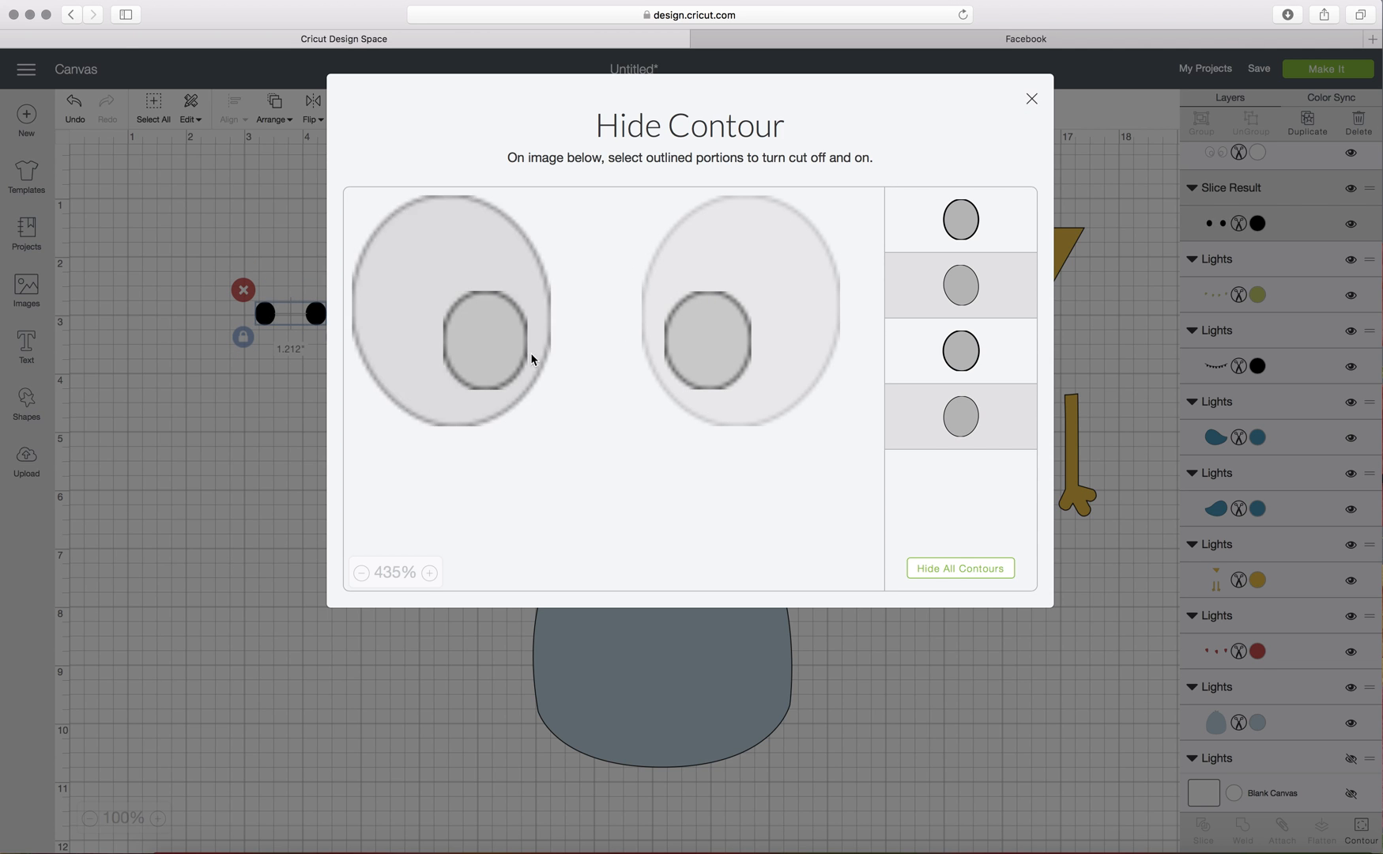
{"action": "left_click", "coordinate": [1030, 100]}
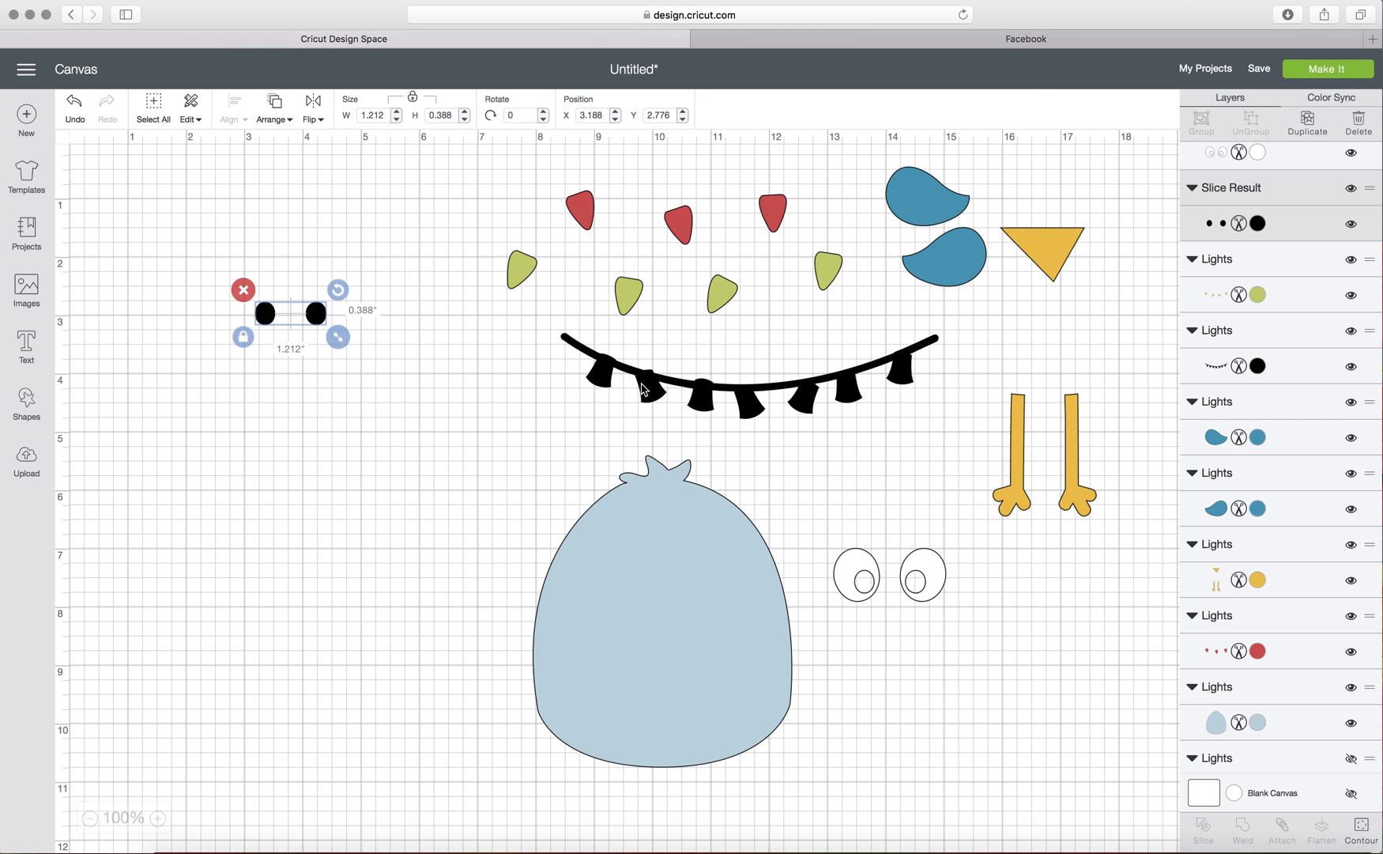
- Place the white eyes on the light blue body and fit the black pupils into them
{"action": "left_click_drag", "start_coordinate": [325, 315], "coordinate": [733, 568]}
{"action": "left_click", "coordinate": [1015, 709]}
{"action": "left_click_drag", "start_coordinate": [914, 586], "coordinate": [687, 584]}
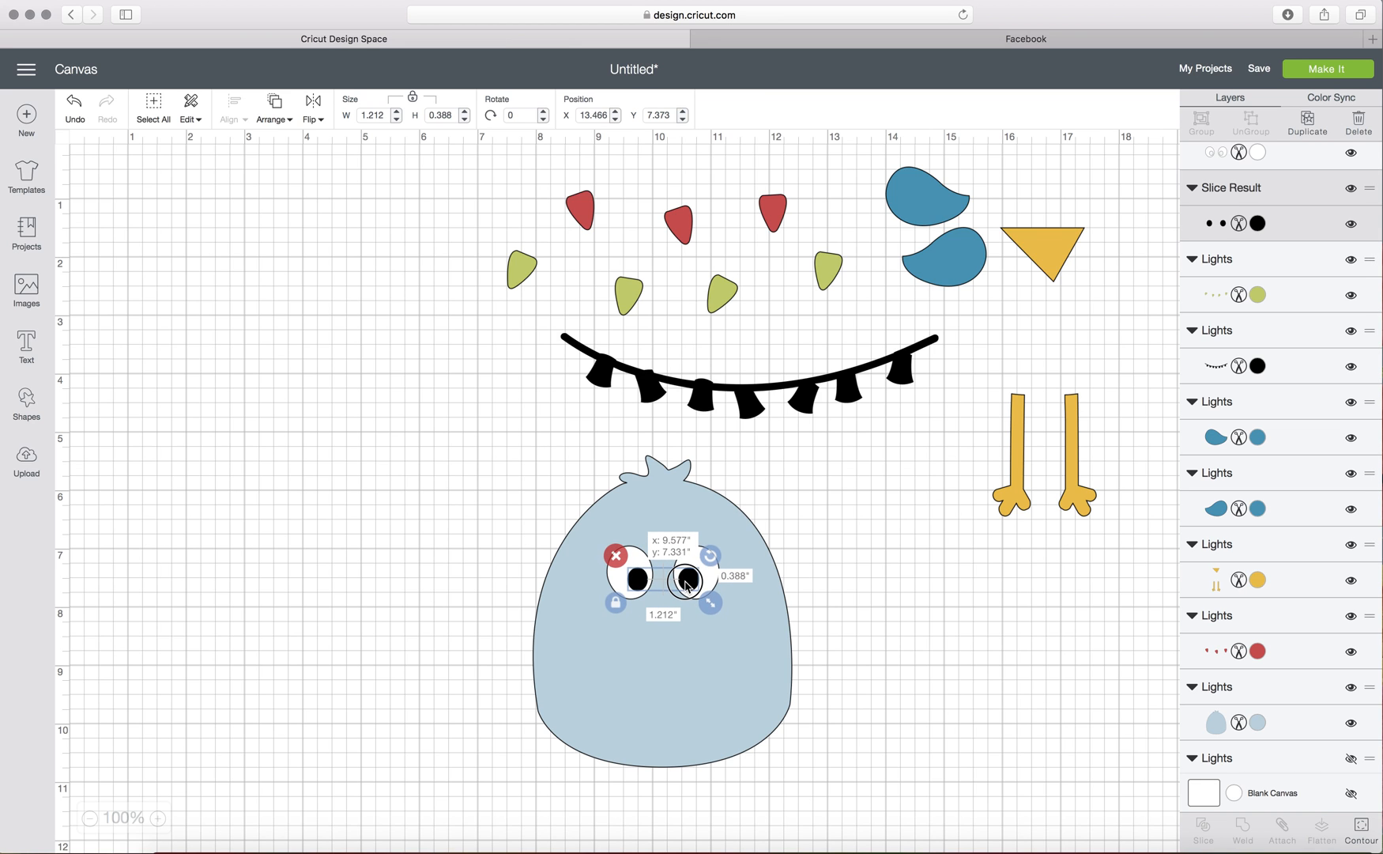
- Move the beak-and-legs piece to the empty area left of the blue body and duplicate it twice
{"action": "left_click_drag", "start_coordinate": [1070, 411], "coordinate": [337, 469]}
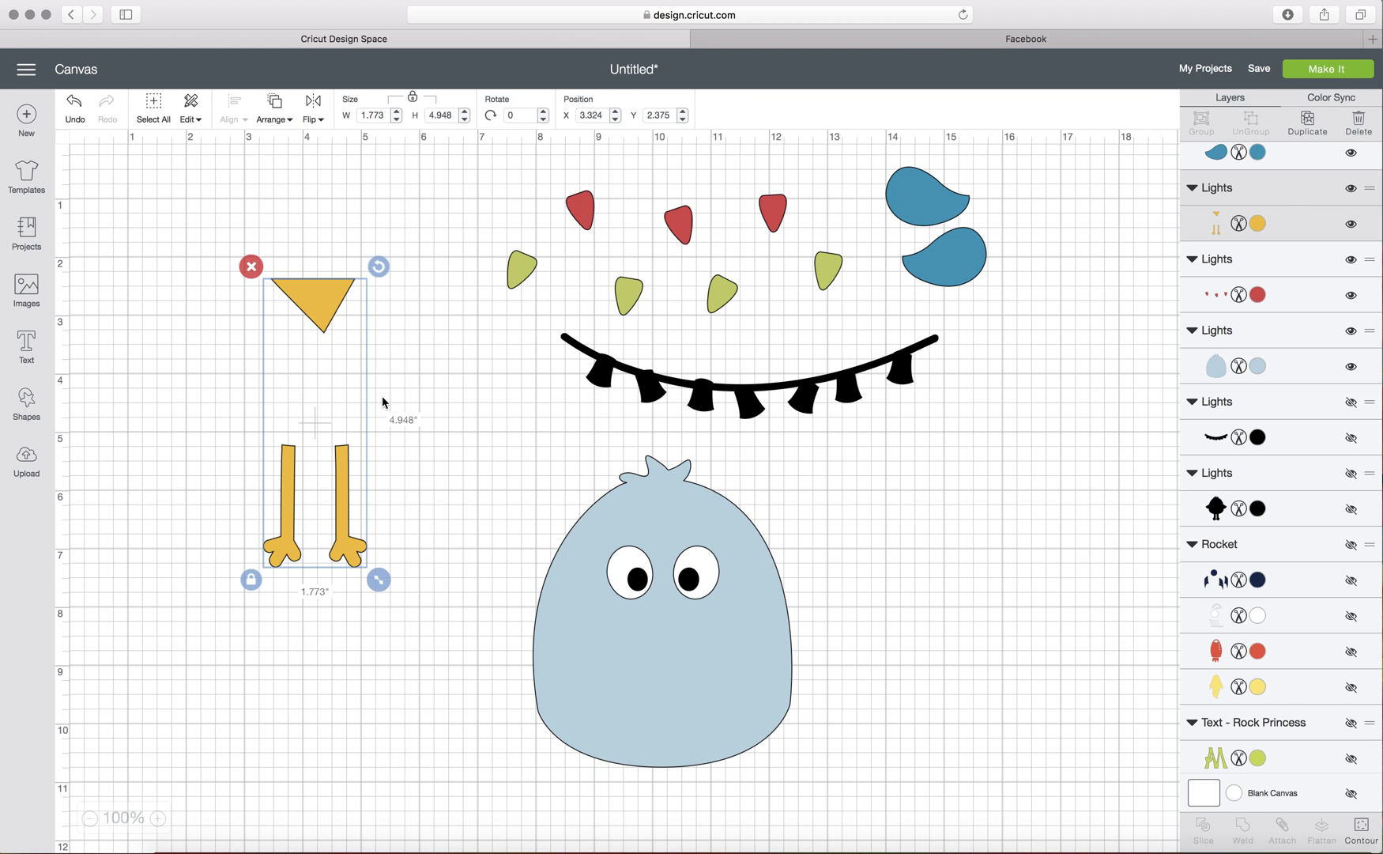
{"action": "scroll", "coordinate": [379, 403], "scroll_direction": "down", "scroll_amount": 2}
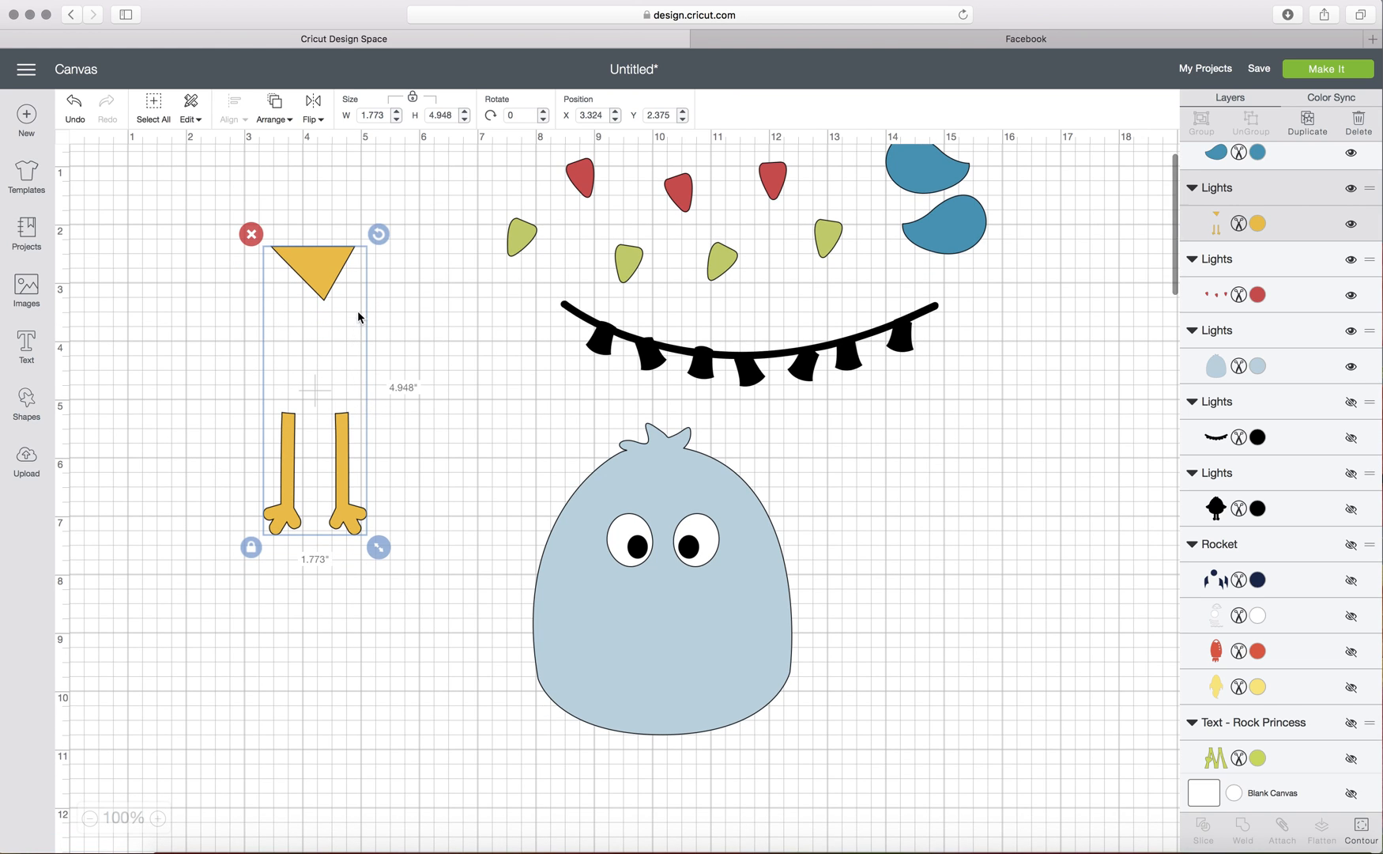
{"action": "left_click_drag", "start_coordinate": [313, 285], "coordinate": [153, 212]}
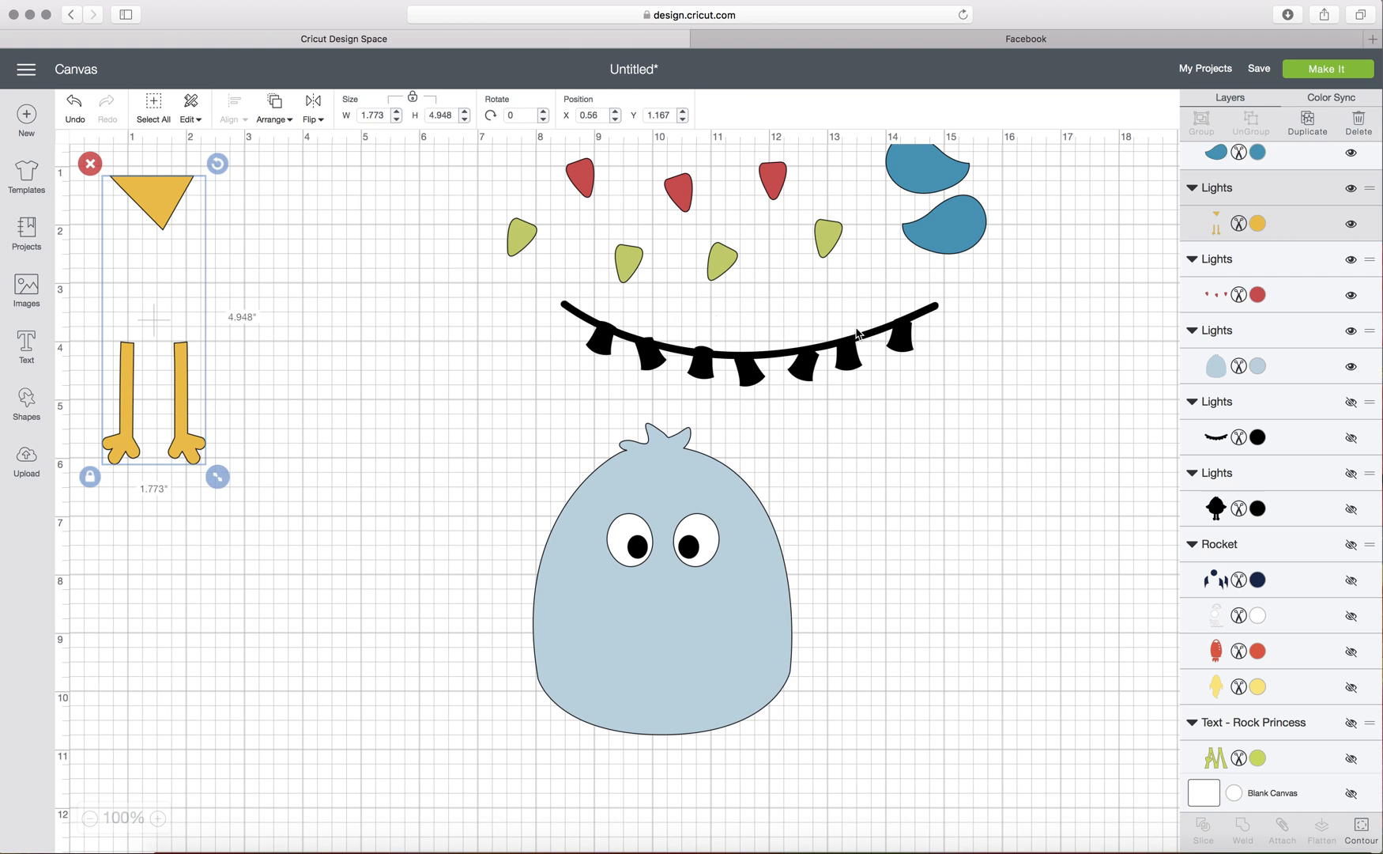
{"action": "left_click", "coordinate": [1309, 124]}
{"action": "left_click", "coordinate": [1309, 124]}
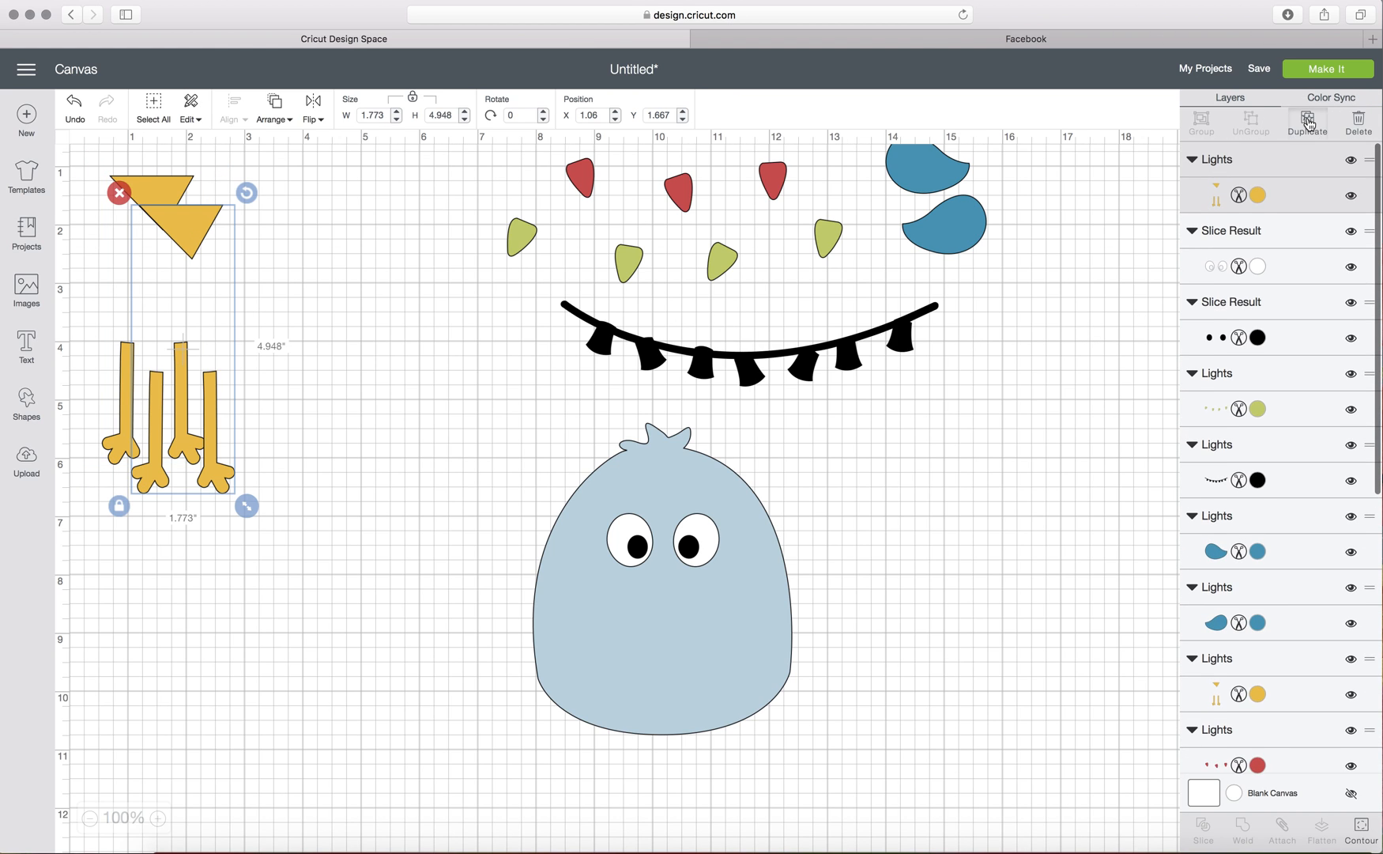
- Spread the two beak-and-legs copies out in a row beside the original
{"action": "left_click_drag", "start_coordinate": [200, 255], "coordinate": [381, 230]}
{"action": "left_click", "coordinate": [193, 218]}
{"action": "left_click_drag", "start_coordinate": [264, 208], "coordinate": [283, 201]}
{"action": "left_click_drag", "start_coordinate": [401, 223], "coordinate": [394, 206]}
- Hide both leg contours of the original beak-and-legs piece, keeping only its beak
{"action": "left_click", "coordinate": [175, 203]}
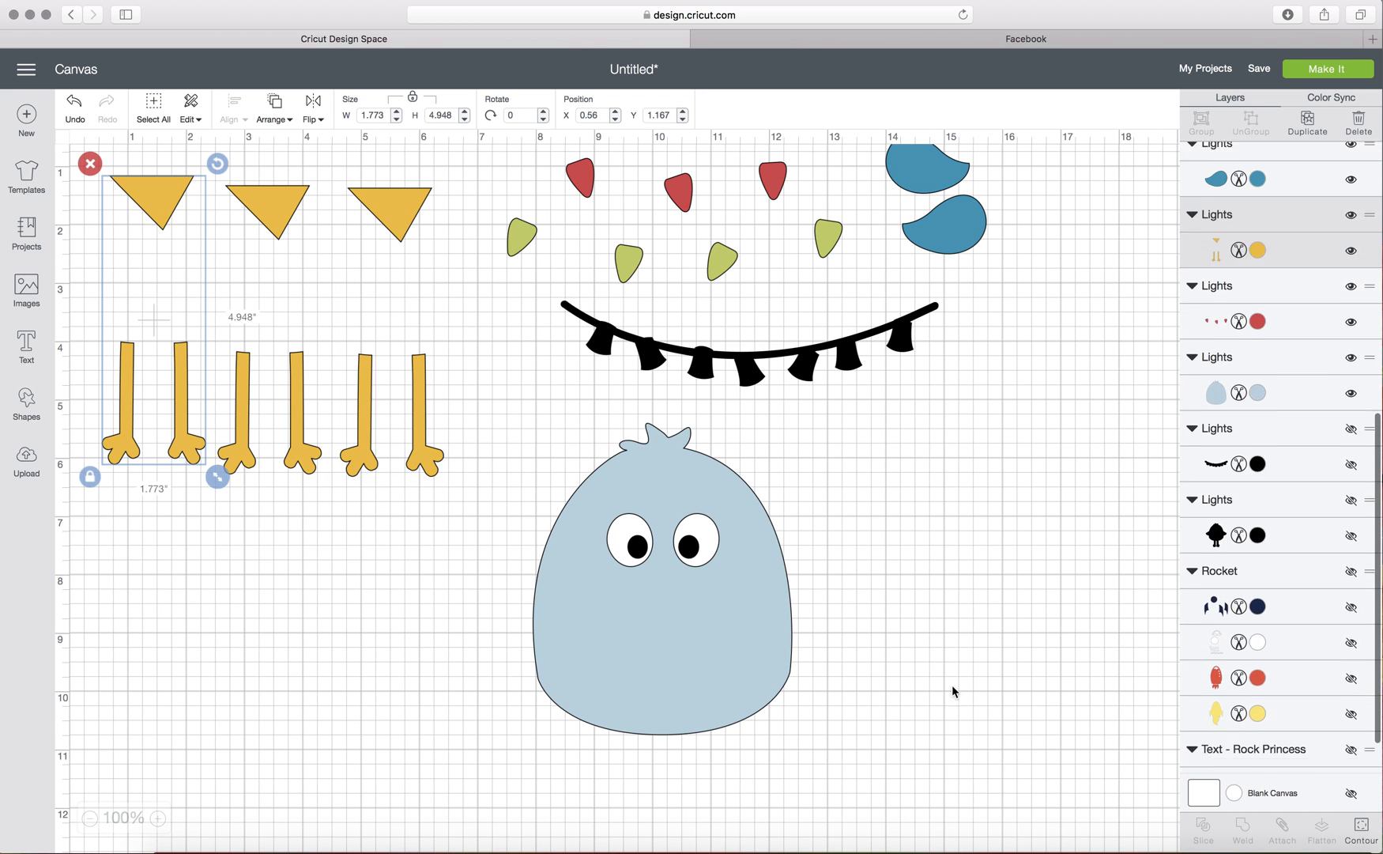
{"action": "left_click", "coordinate": [1360, 829]}
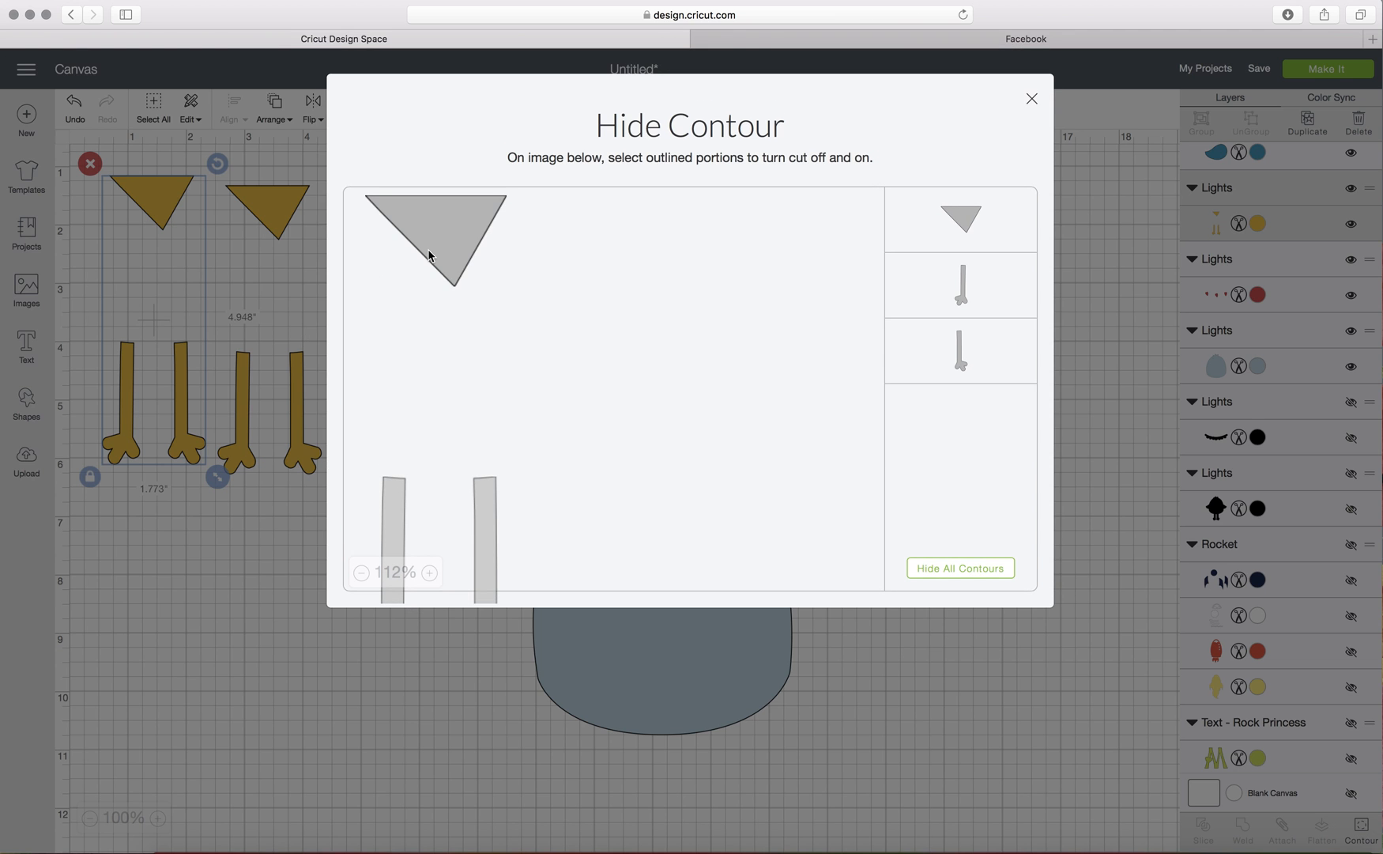
{"action": "left_click", "coordinate": [394, 512]}
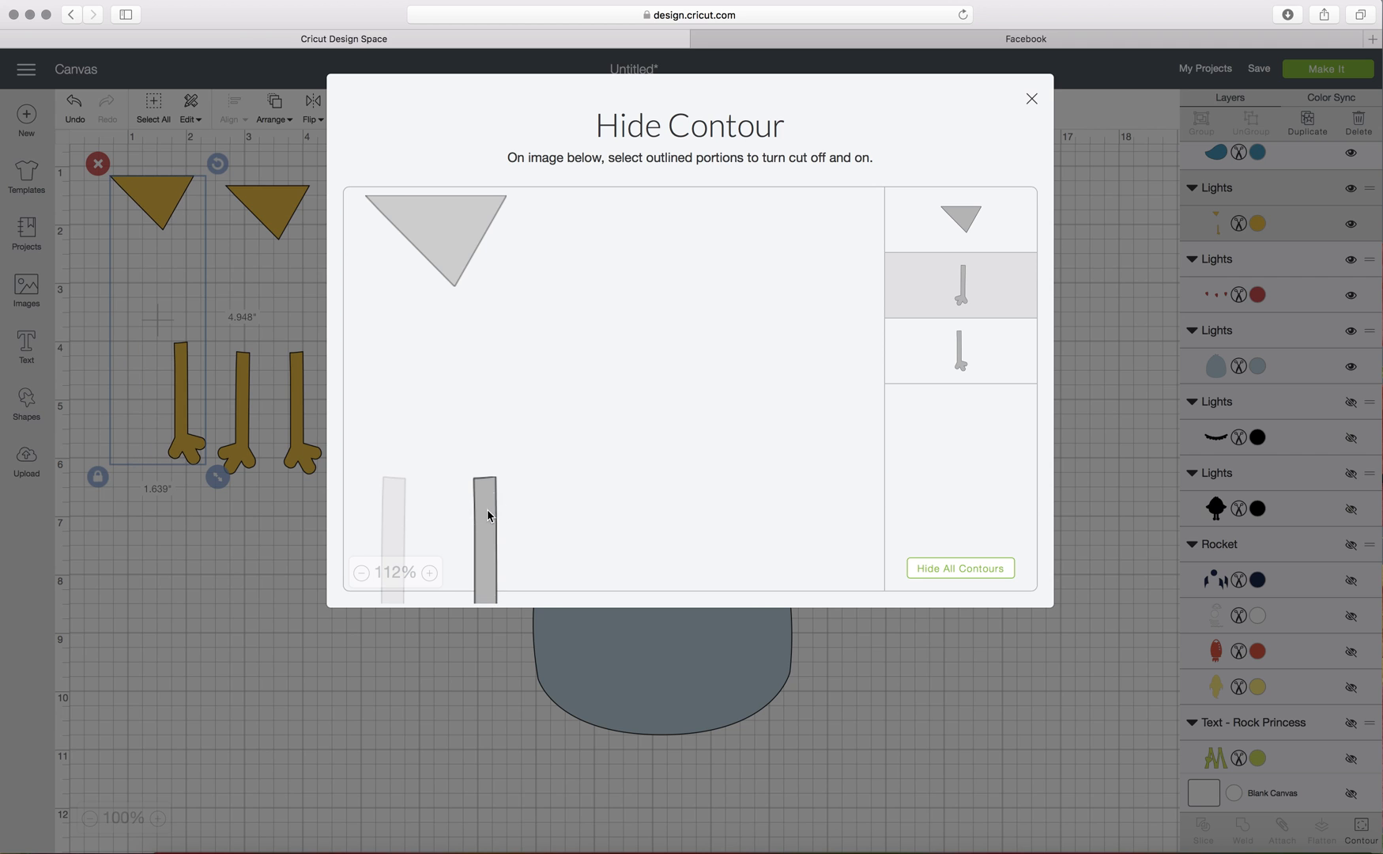
{"action": "left_click", "coordinate": [489, 515]}
{"action": "left_click", "coordinate": [1032, 100]}
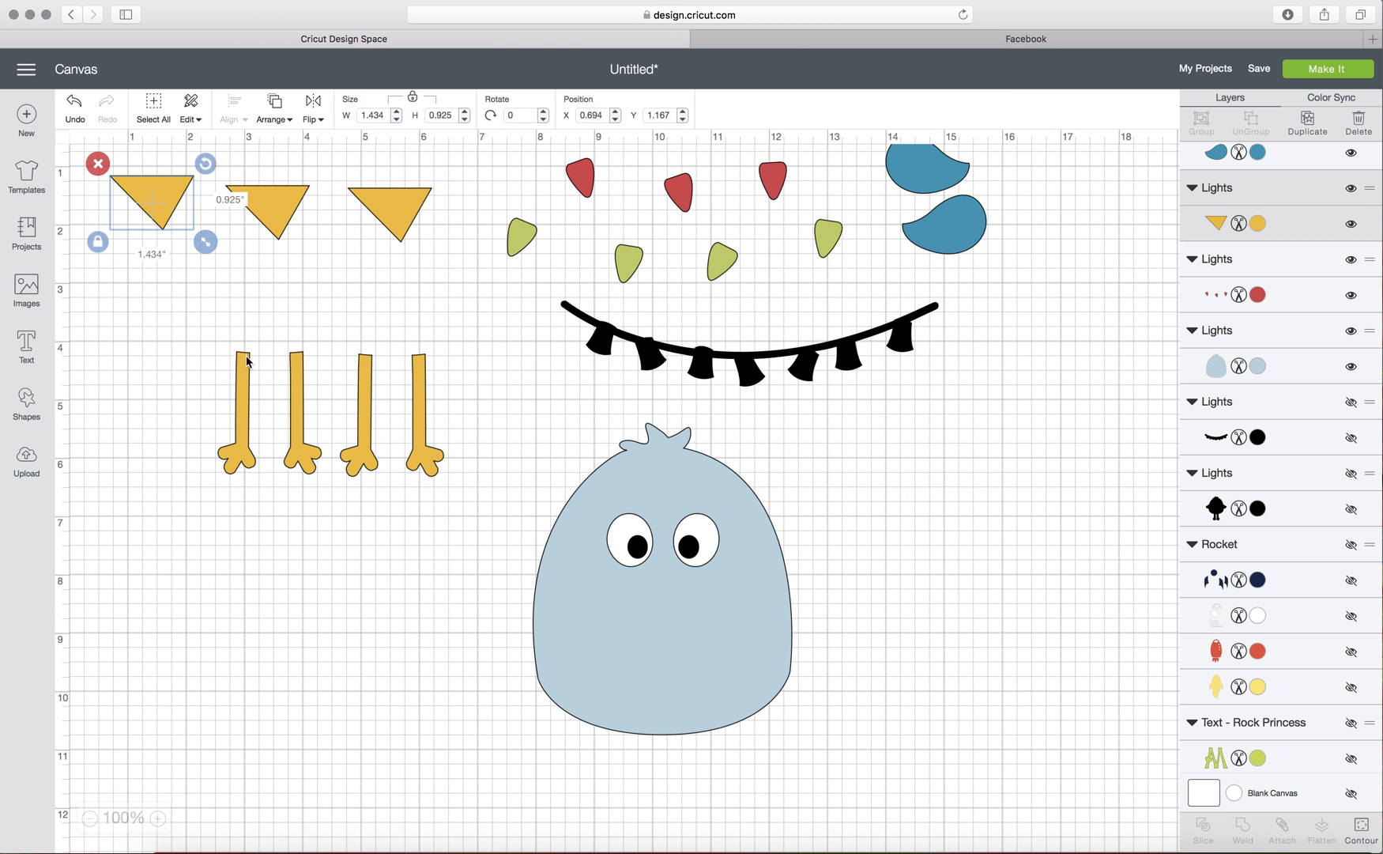
- Hide the beak and right leg contours of the first beak-and-legs copy, keeping only its left leg
{"action": "left_click", "coordinate": [292, 387]}
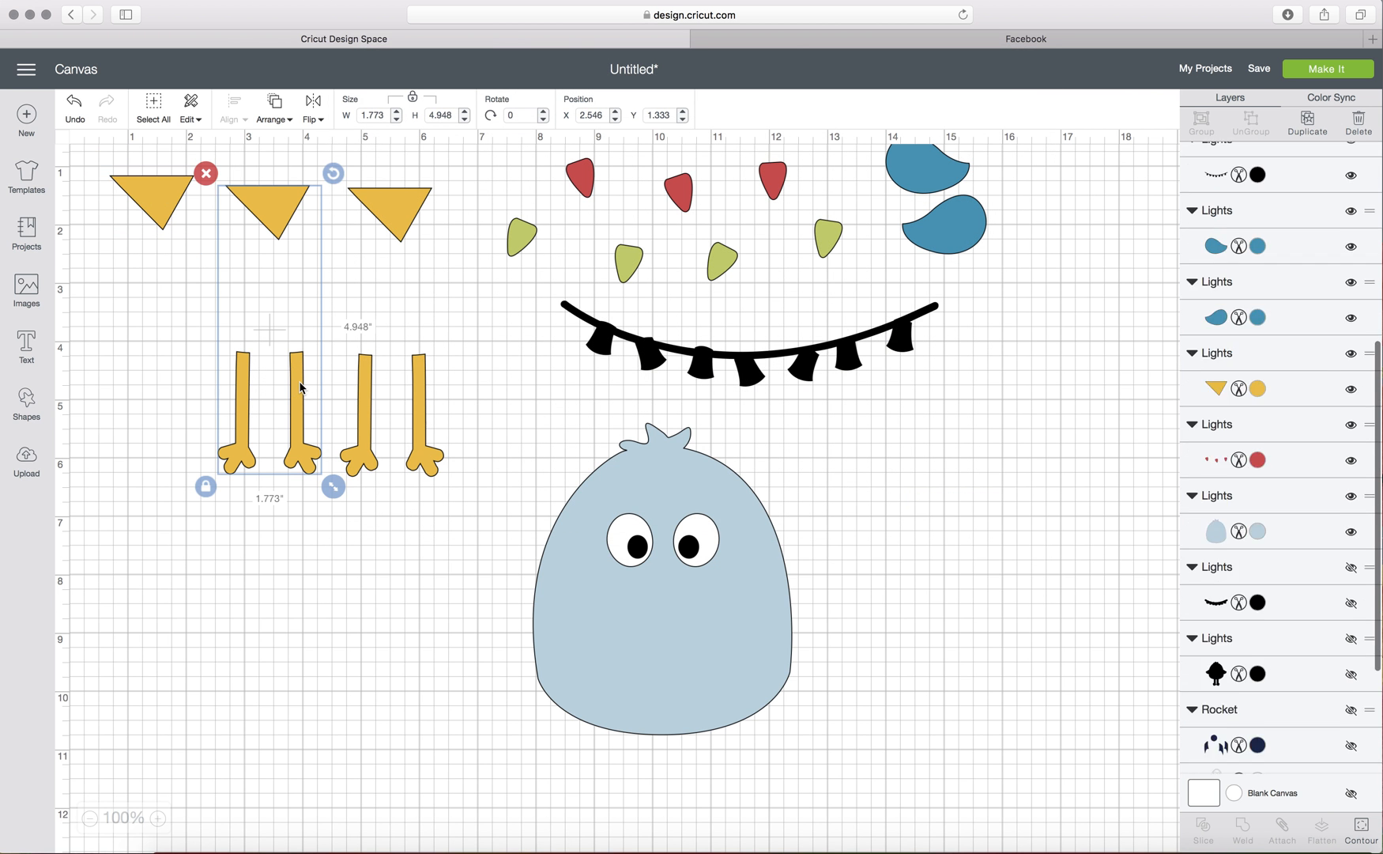
{"action": "left_click", "coordinate": [1361, 830]}
{"action": "left_click", "coordinate": [490, 501]}
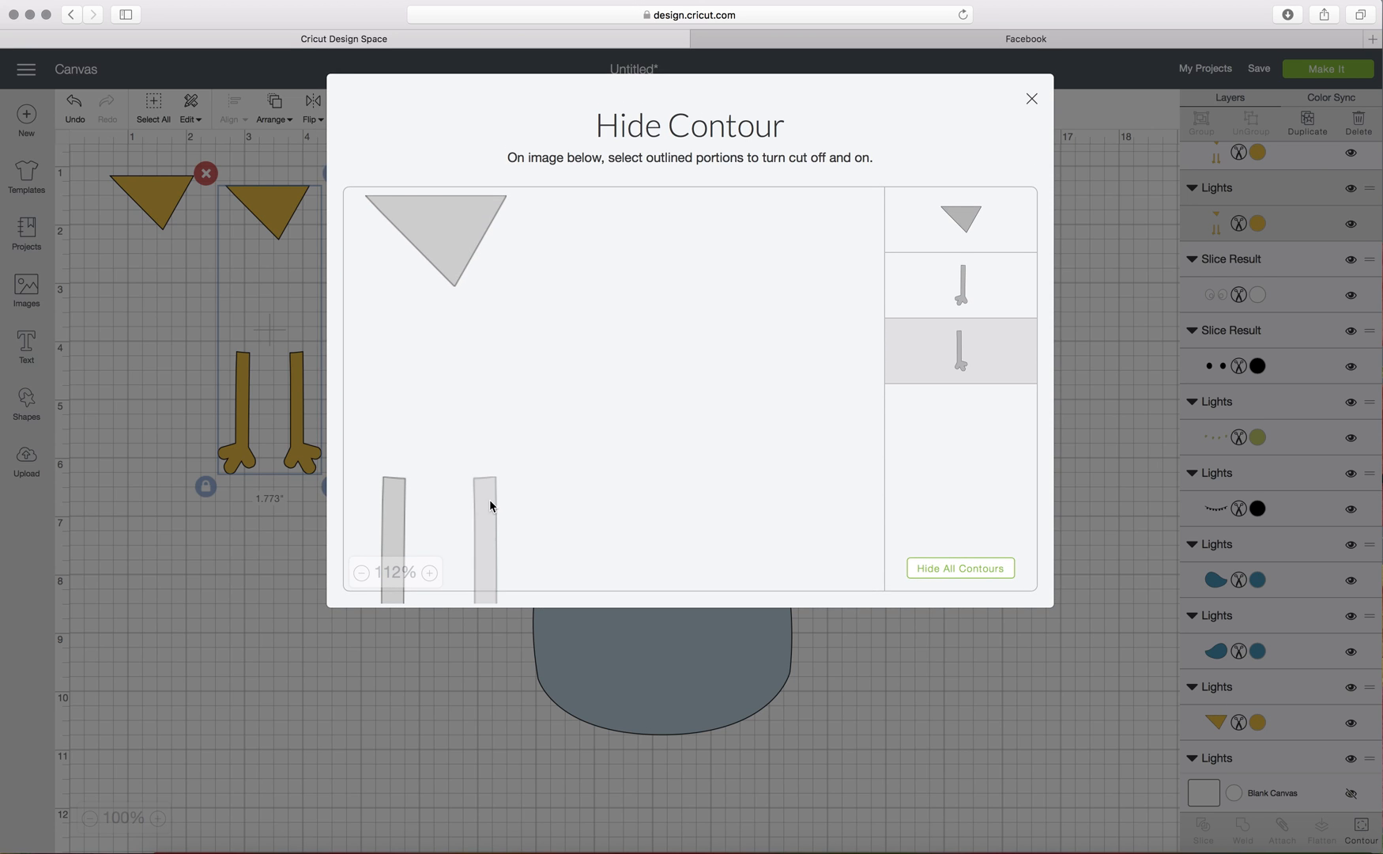
{"action": "left_click", "coordinate": [473, 258]}
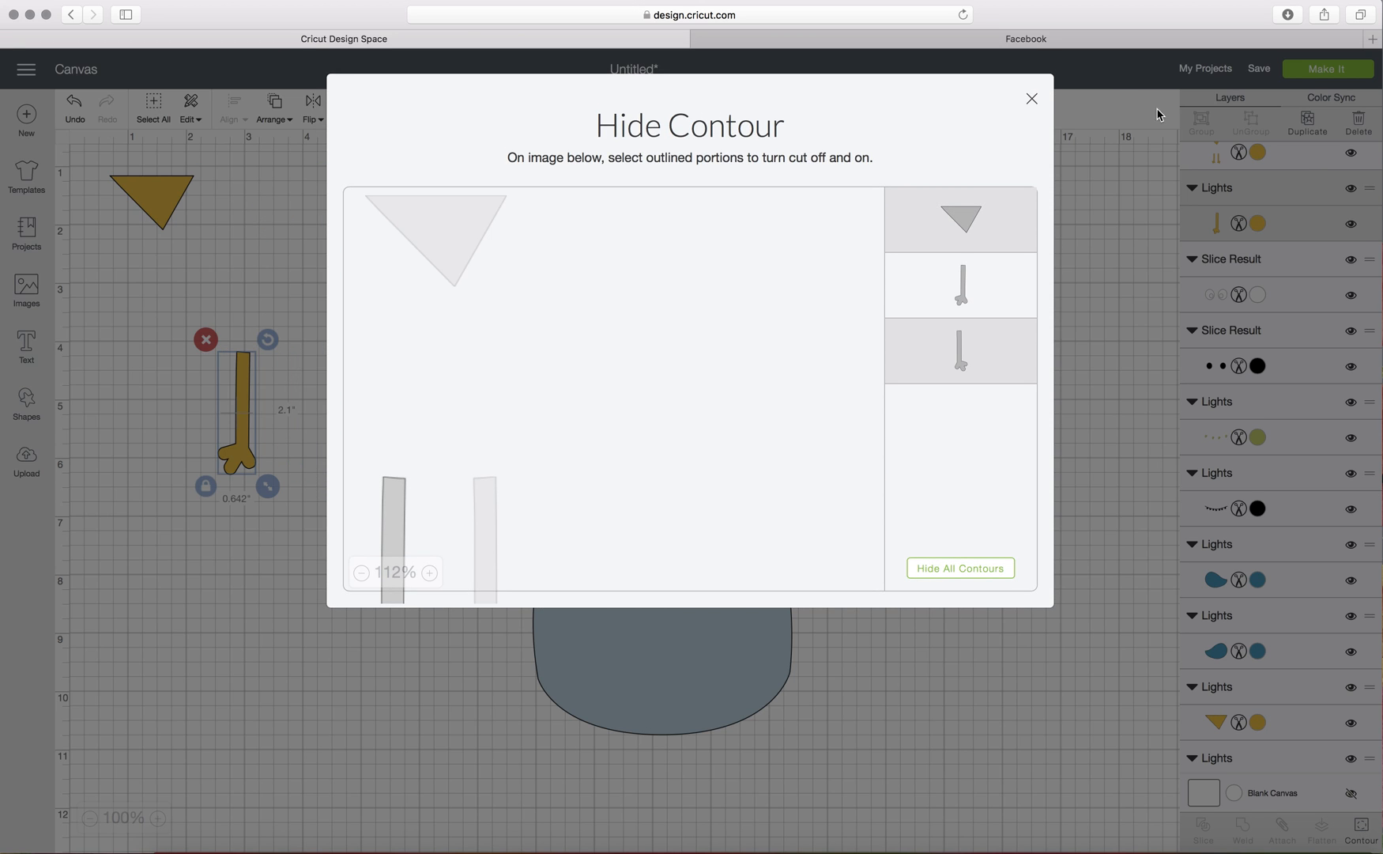
{"action": "left_click", "coordinate": [1033, 96]}
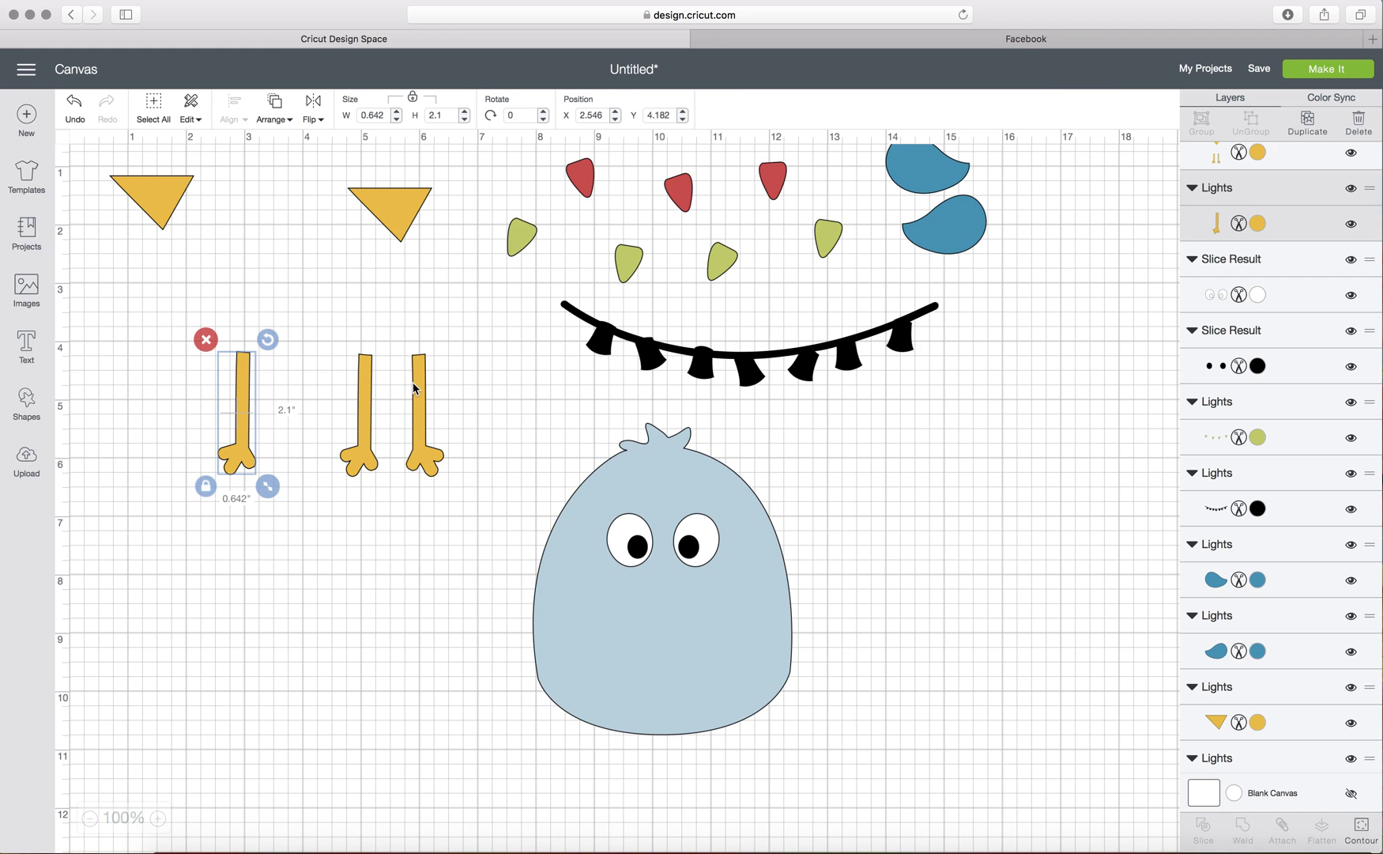
- Hide the beak and right leg contours of the remaining beak-and-legs copy, keeping only its left leg
{"action": "left_click", "coordinate": [413, 382]}
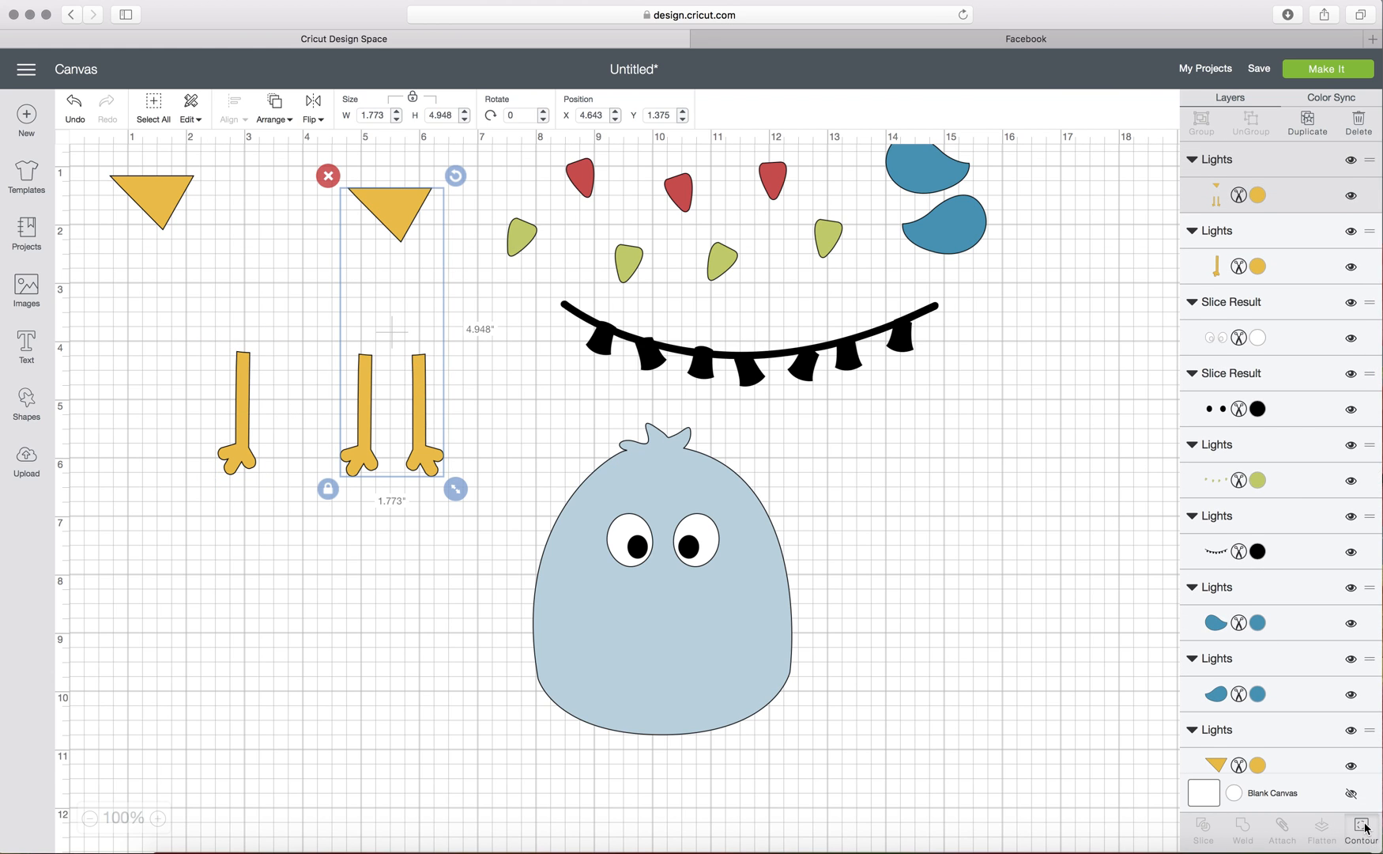
{"action": "left_click", "coordinate": [1366, 825]}
{"action": "left_click", "coordinate": [395, 503]}
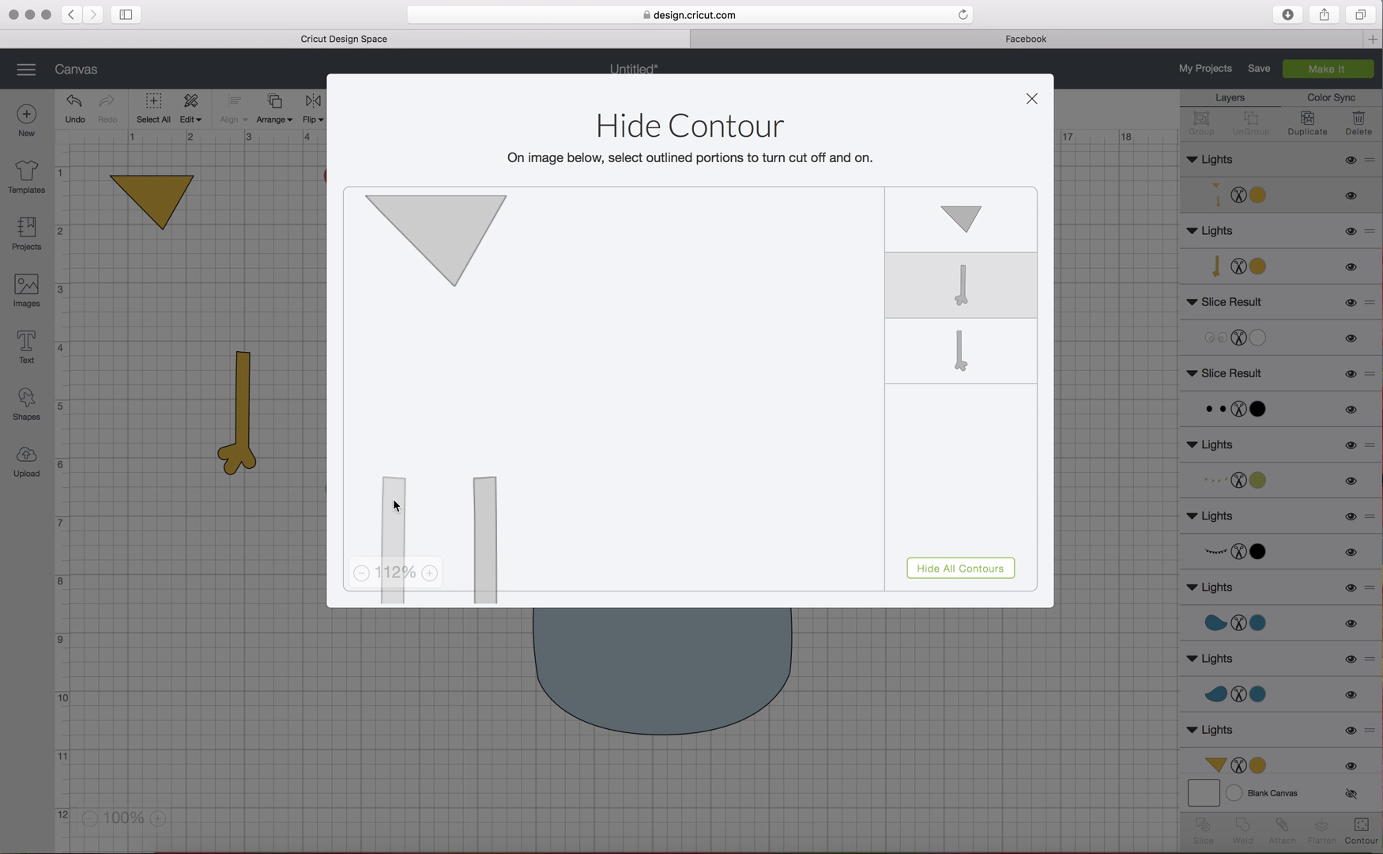
{"action": "left_click", "coordinate": [395, 503]}
{"action": "left_click", "coordinate": [485, 506]}
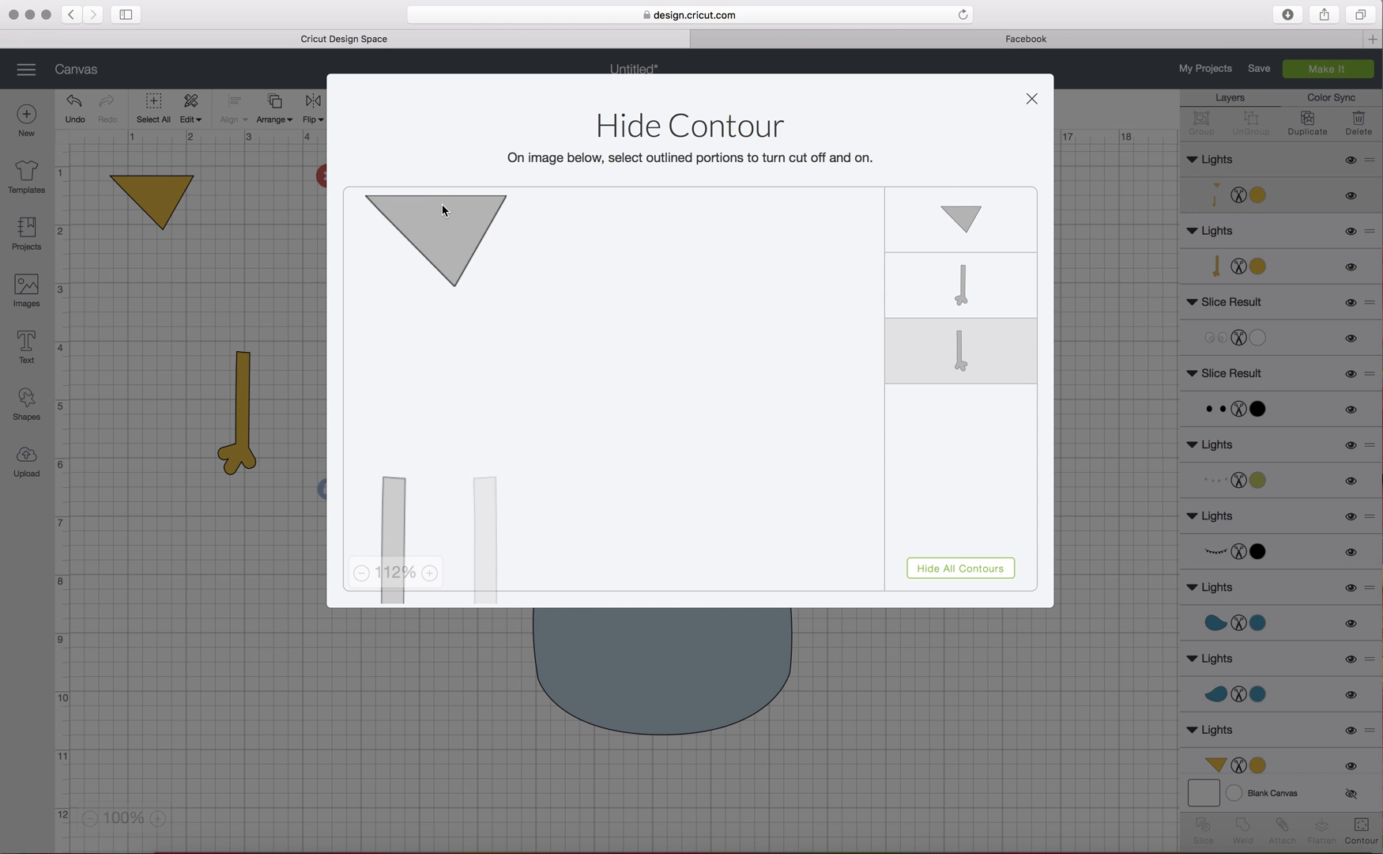
{"action": "left_click", "coordinate": [448, 226]}
{"action": "left_click", "coordinate": [1031, 100]}
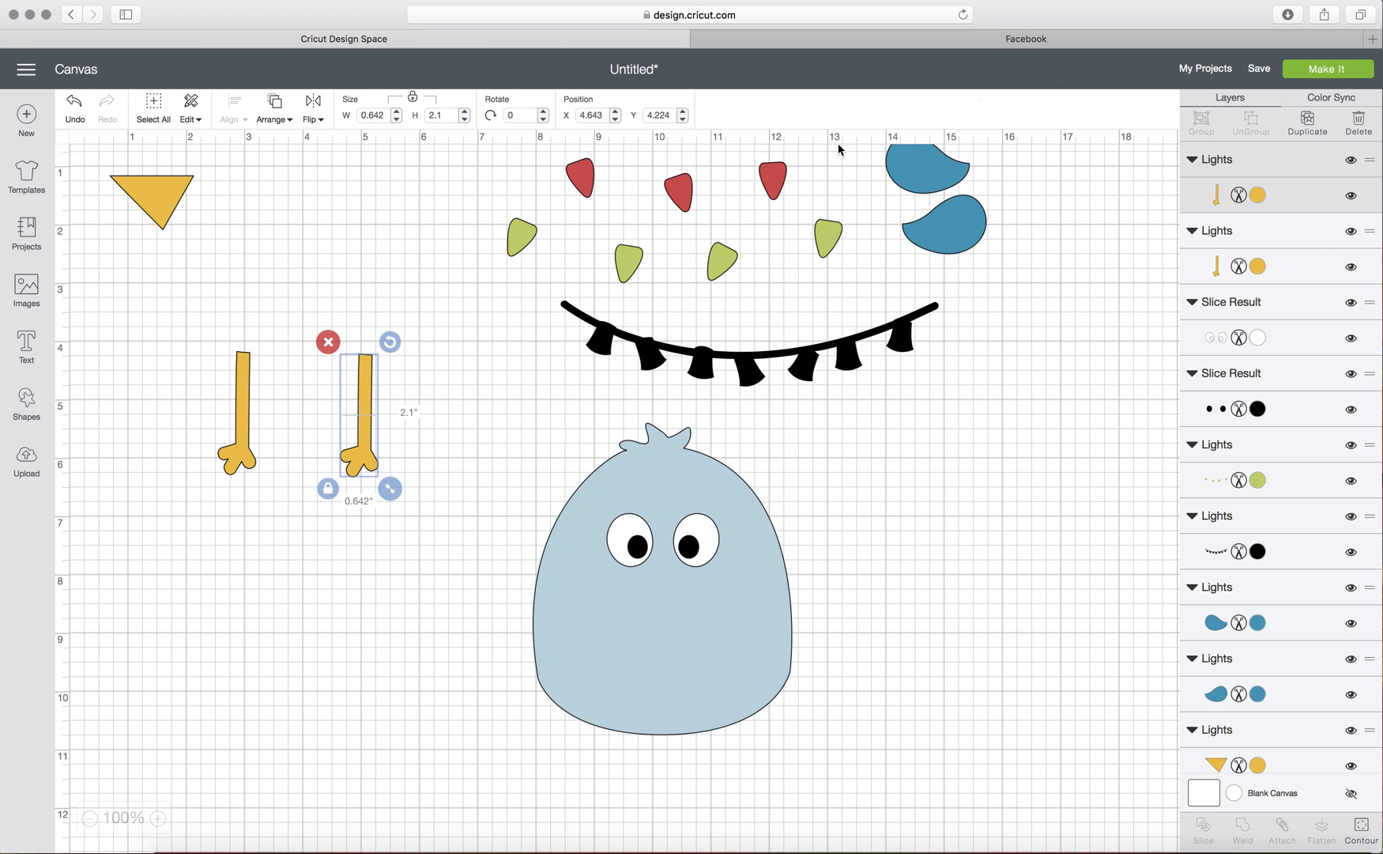
- Restore the right leg contour of the second leg piece and hide its left leg contour instead
{"action": "mouse_move", "coordinate": [366, 395]}
{"action": "left_mouse_down"}
{"action": "mouse_move", "coordinate": [178, 388]}
{"action": "mouse_move", "coordinate": [364, 392]}
{"action": "left_mouse_up"}
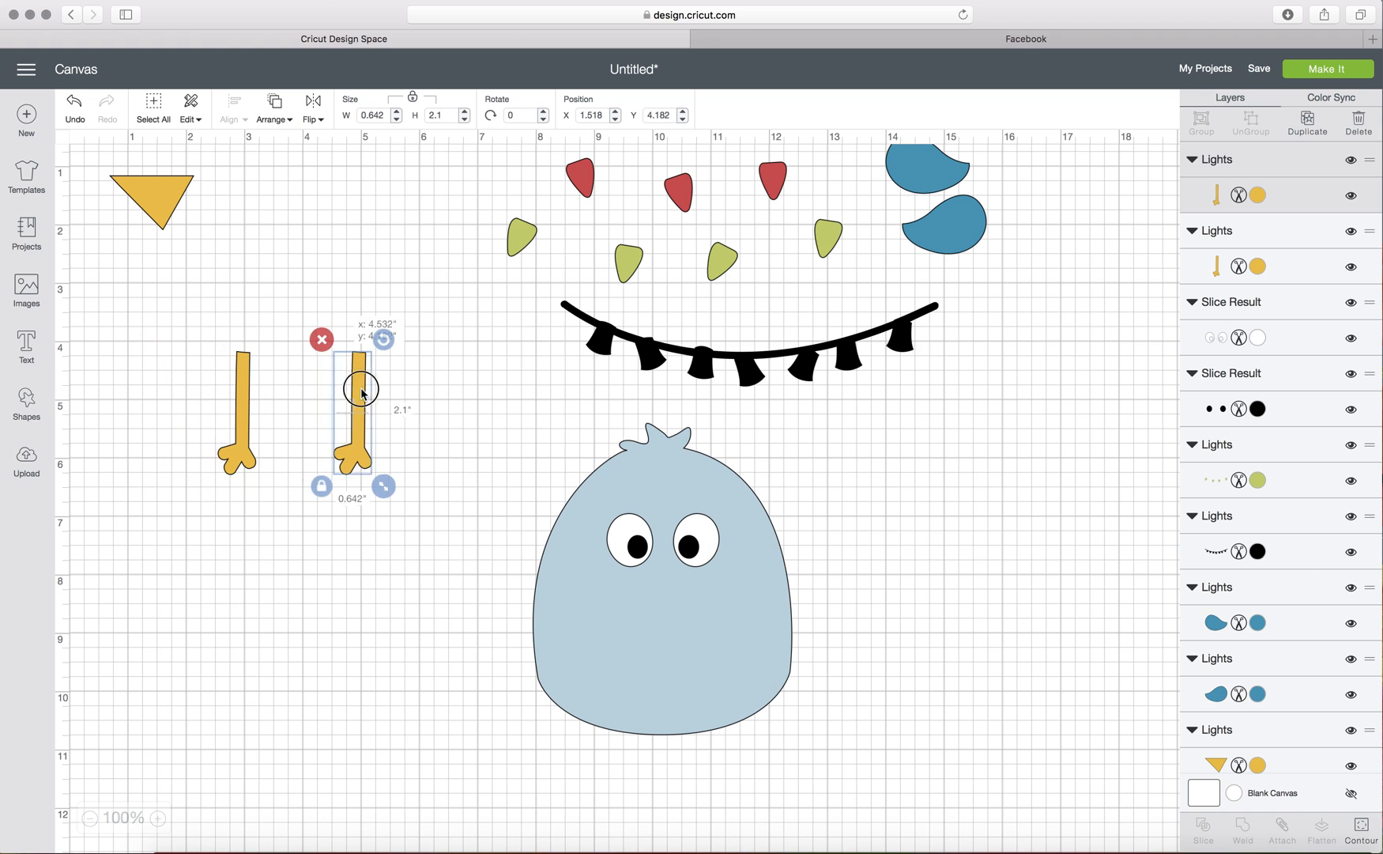
{"action": "left_click", "coordinate": [1356, 830]}
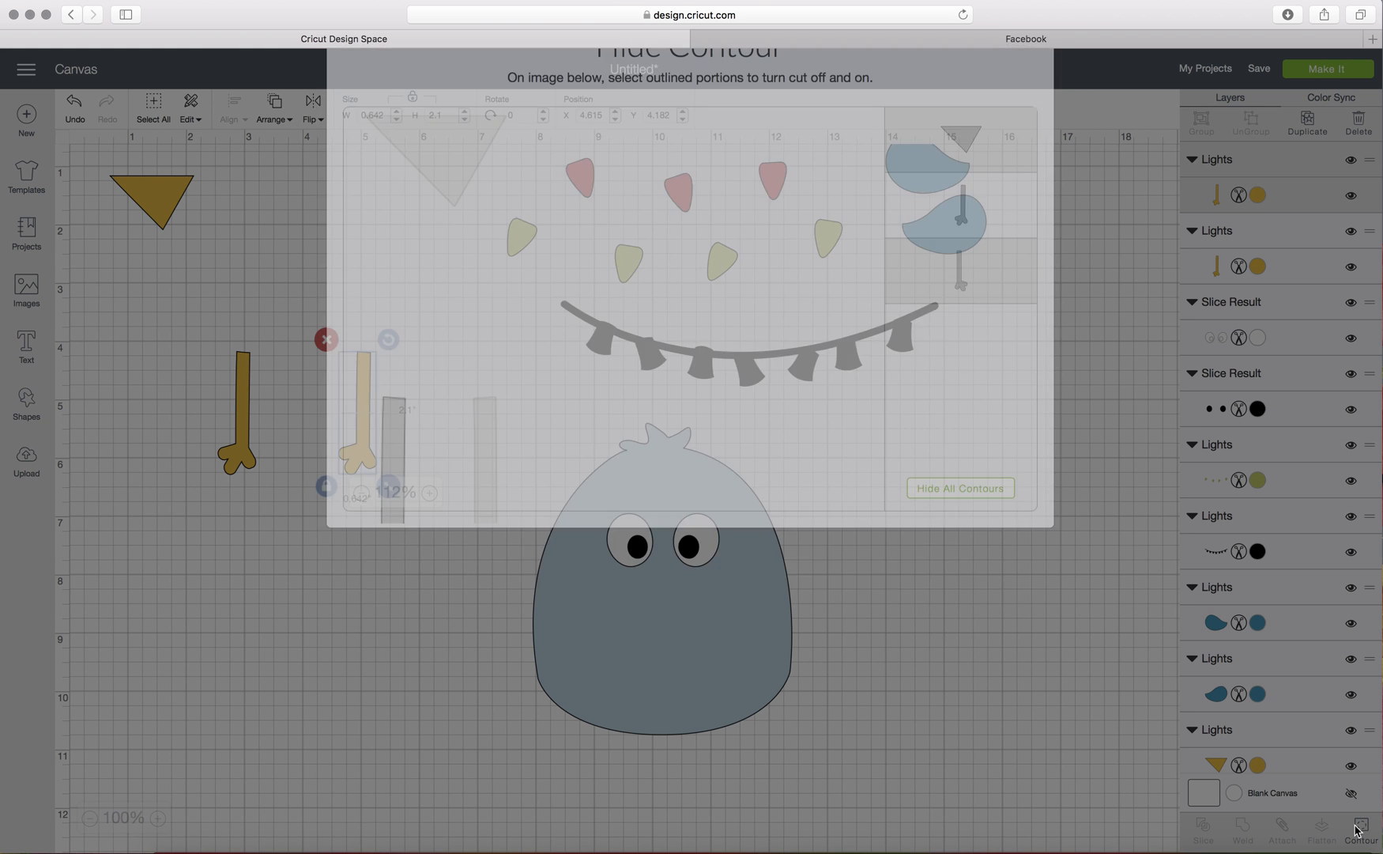
{"action": "left_click", "coordinate": [490, 449]}
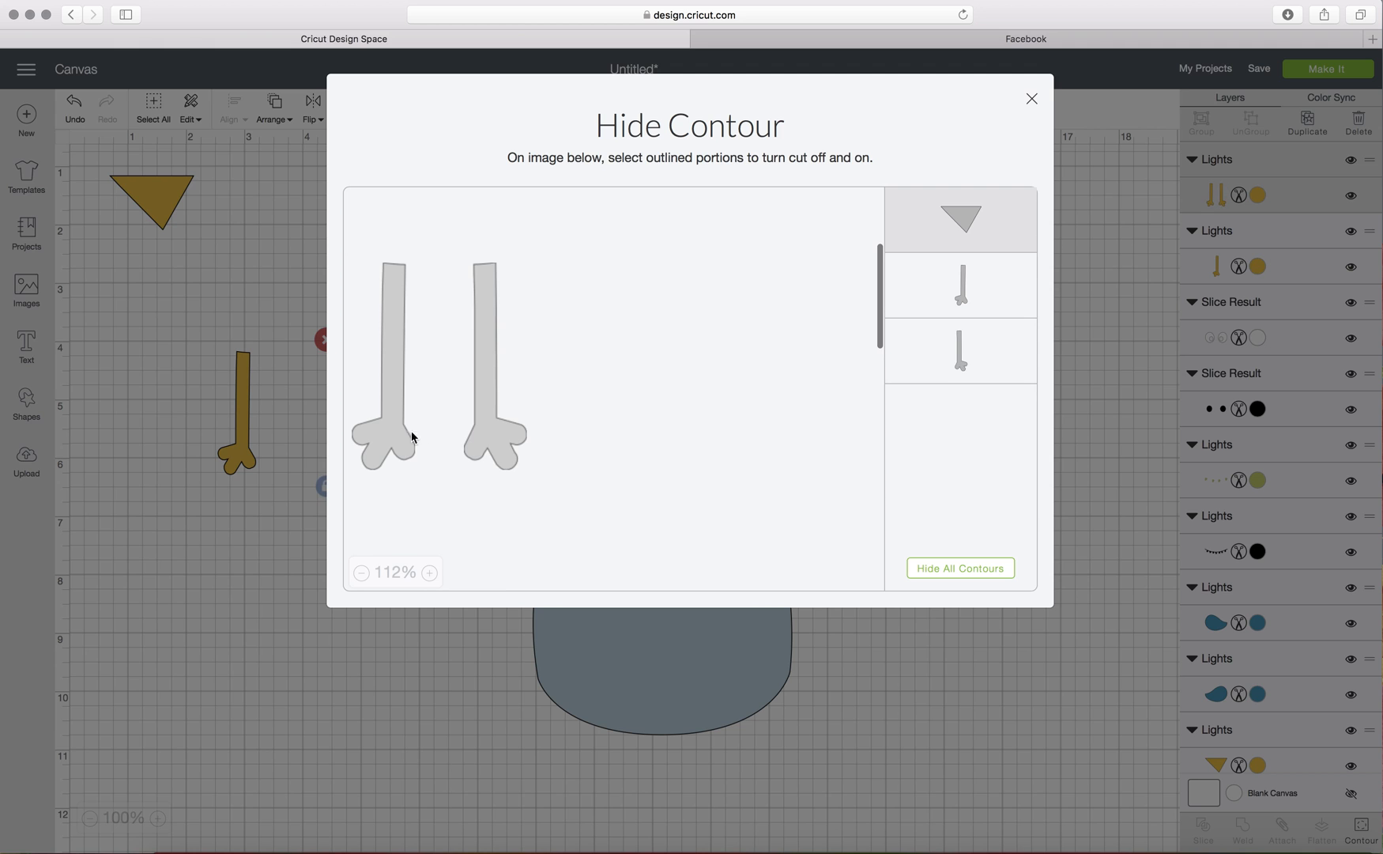
{"action": "left_click", "coordinate": [377, 439]}
{"action": "scroll", "coordinate": [685, 343], "scroll_direction": "up", "scroll_amount": 3}
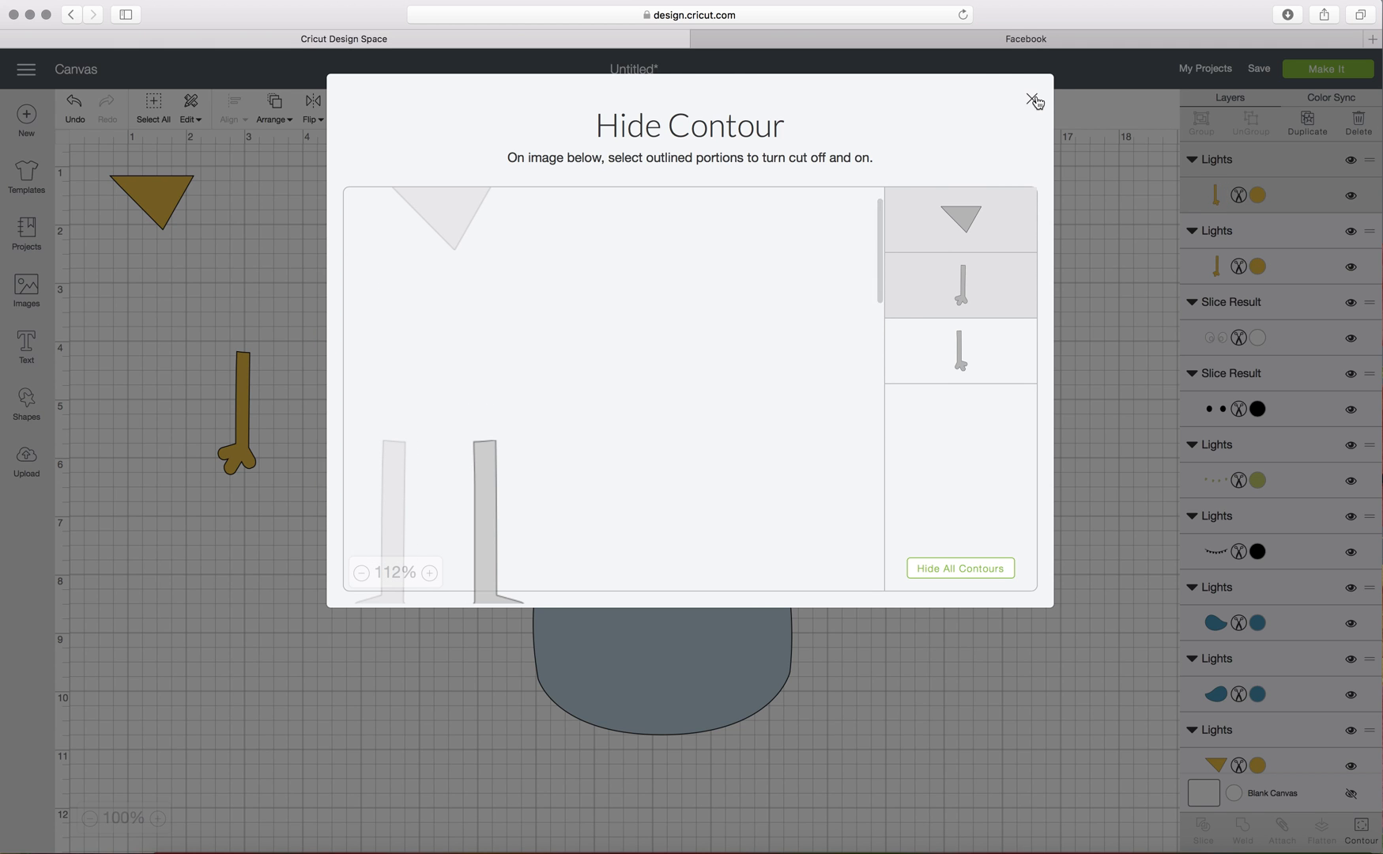
{"action": "left_click", "coordinate": [1033, 99]}
- Position the two separate legs beneath the light blue body and place the beak below the eyes
{"action": "scroll", "coordinate": [404, 411], "scroll_direction": "down", "scroll_amount": 4}
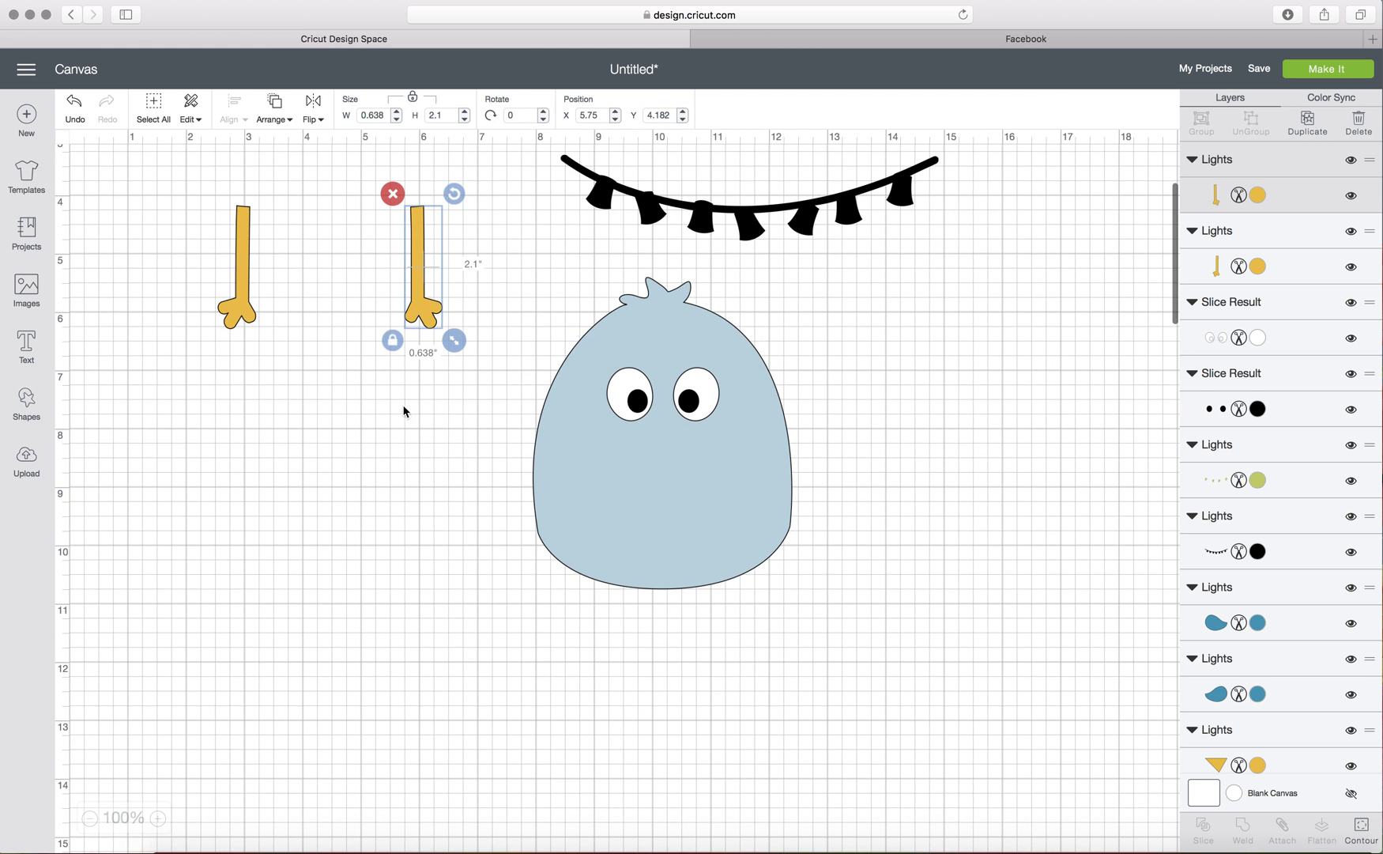
{"action": "left_click_drag", "start_coordinate": [402, 320], "coordinate": [690, 702]}
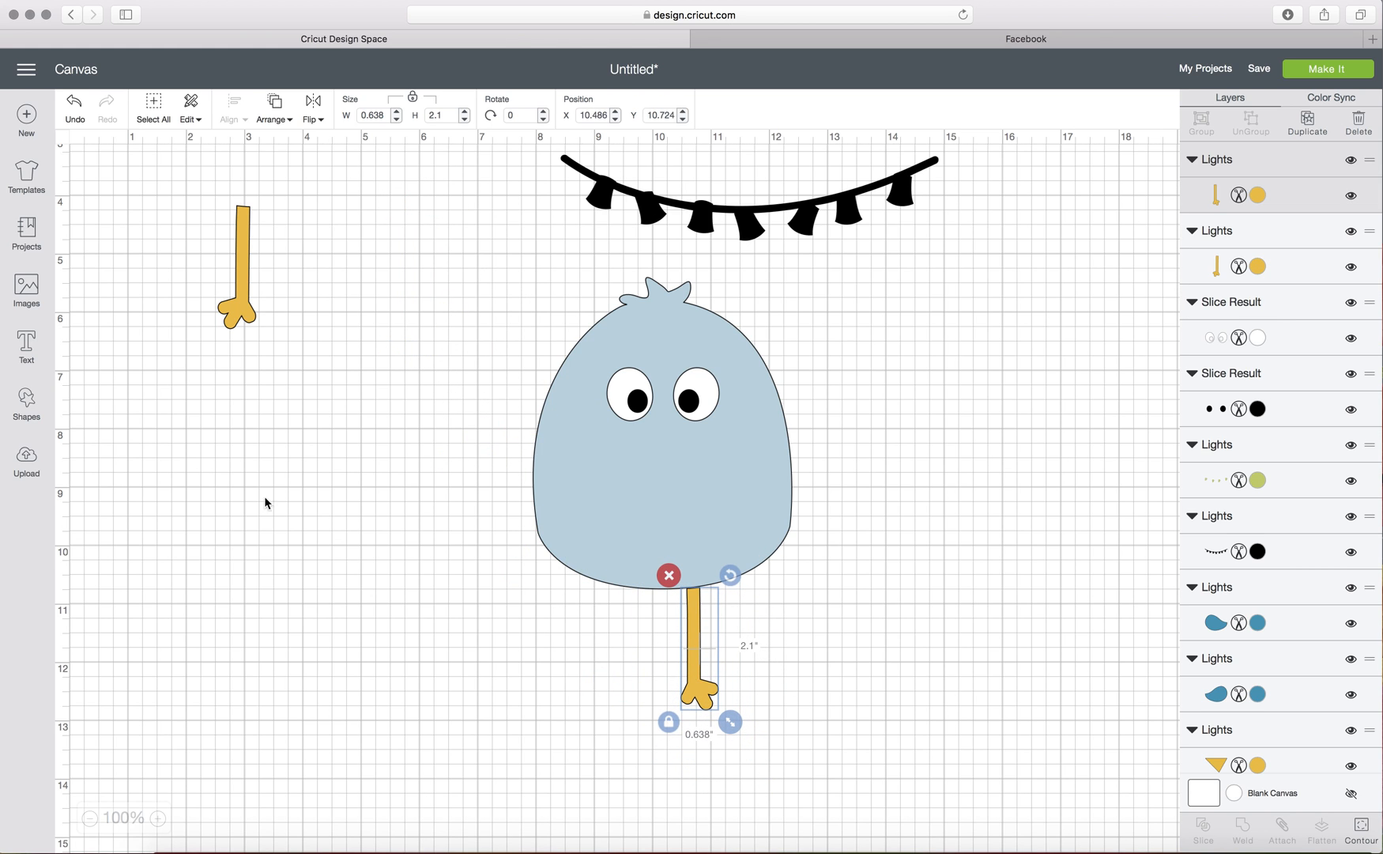
{"action": "left_click_drag", "start_coordinate": [237, 312], "coordinate": [615, 684]}
{"action": "scroll", "coordinate": [200, 305], "scroll_direction": "up", "scroll_amount": 4}
{"action": "left_click_drag", "start_coordinate": [159, 207], "coordinate": [672, 615]}
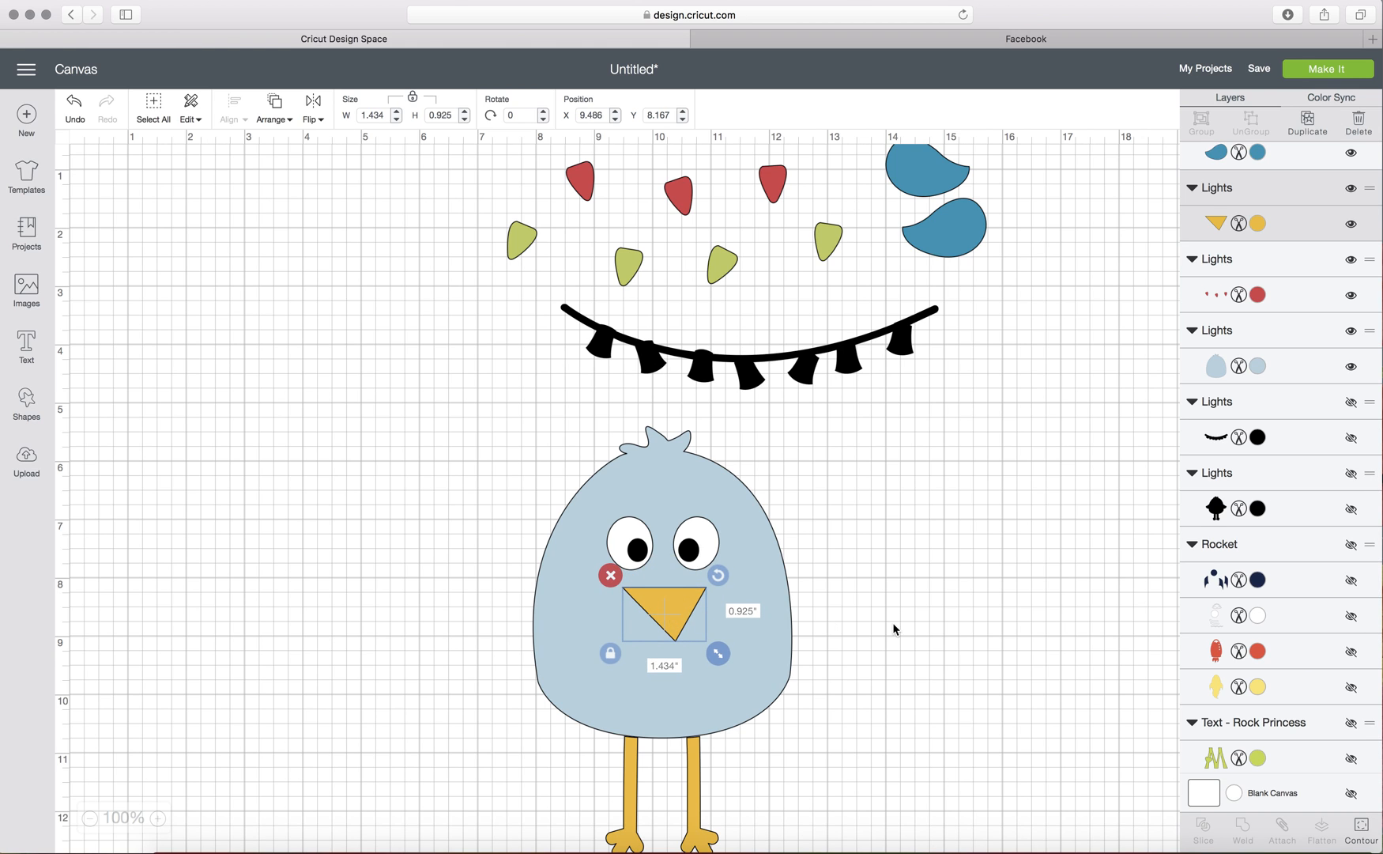
{"action": "scroll", "coordinate": [893, 623], "scroll_direction": "down", "scroll_amount": 2}
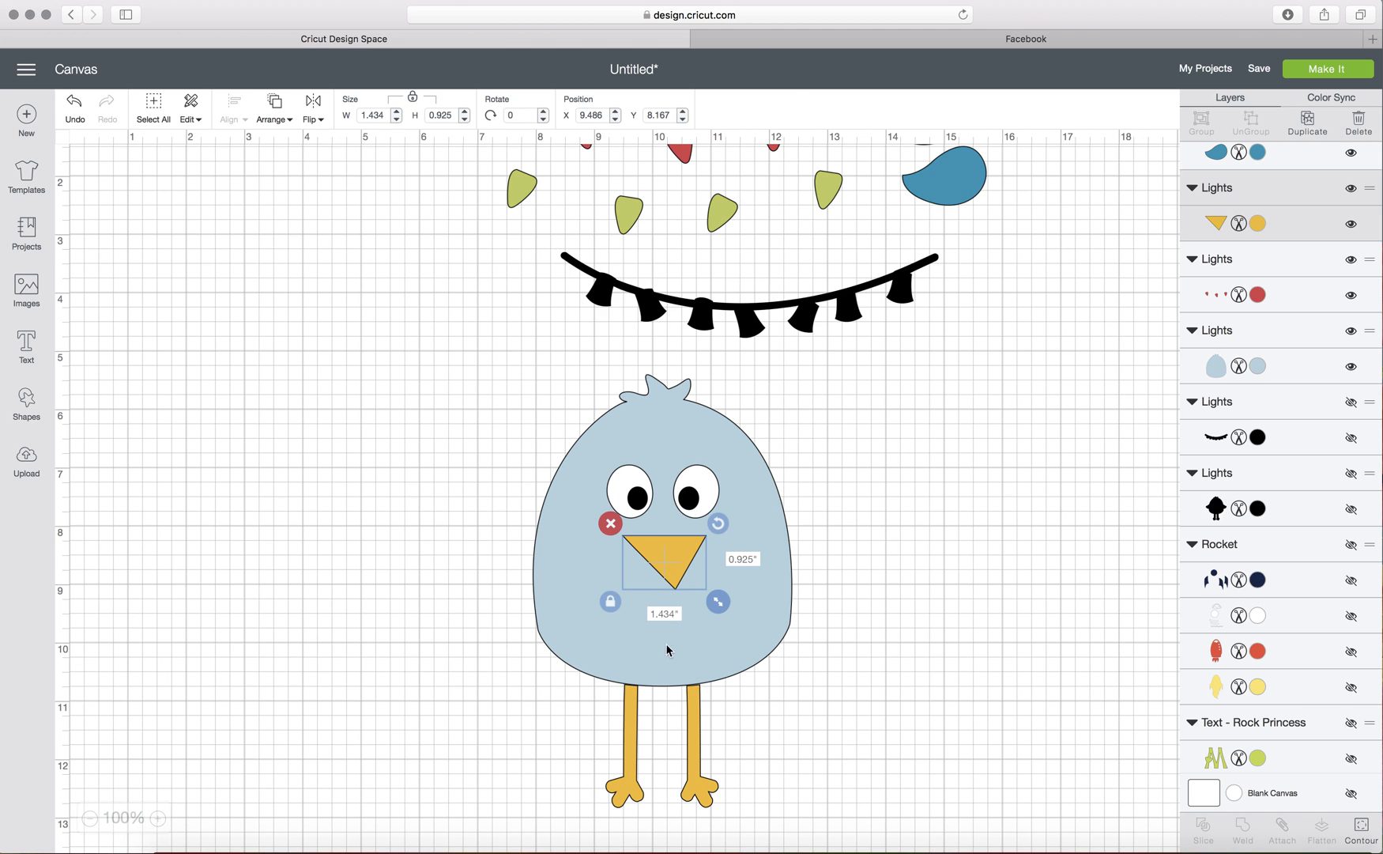
- Move the row of four green lights to the empty area beside the red lights and duplicate it three times
{"action": "scroll", "coordinate": [856, 521], "scroll_direction": "up", "scroll_amount": 2}
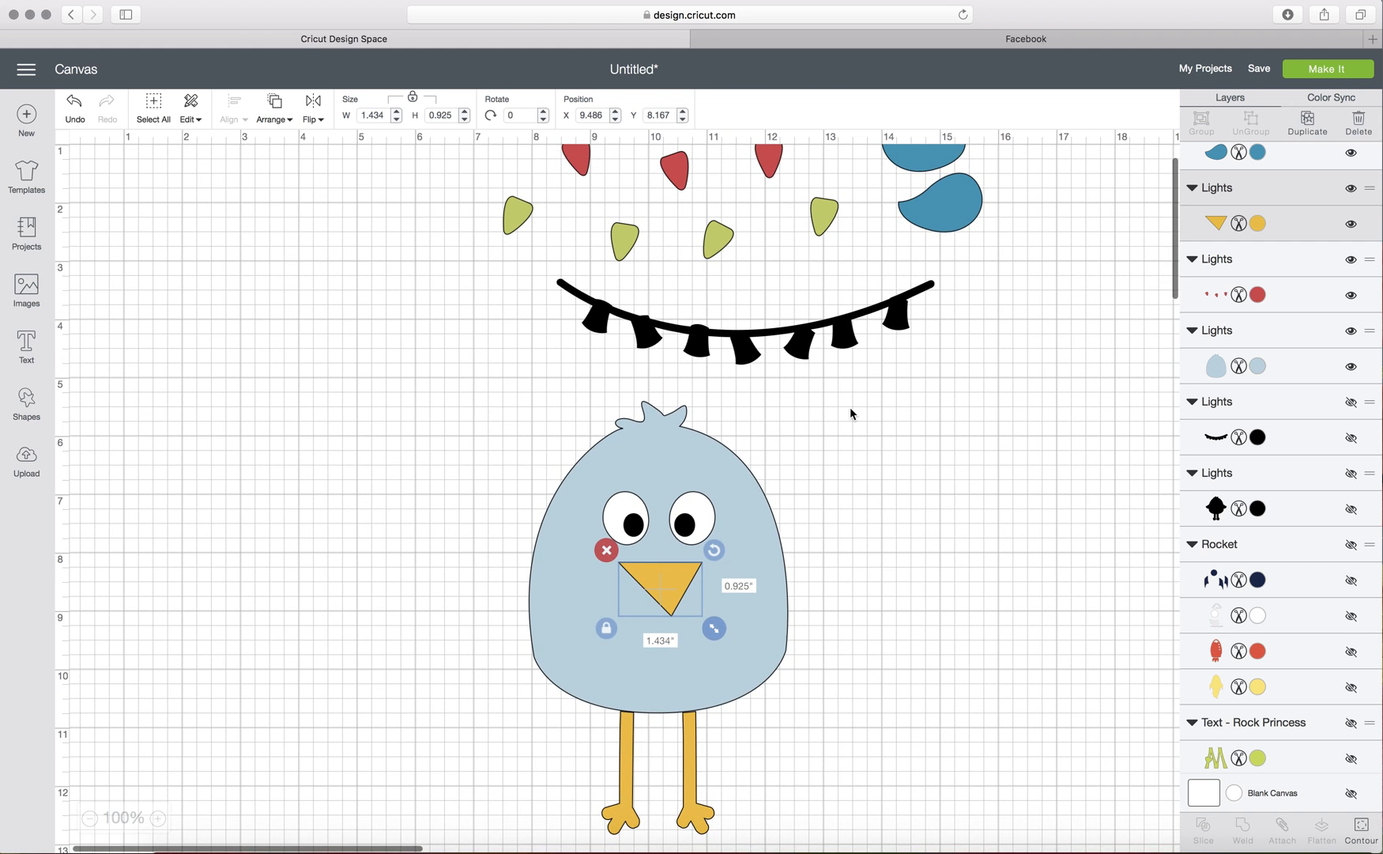
{"action": "left_click_drag", "start_coordinate": [705, 299], "coordinate": [358, 281]}
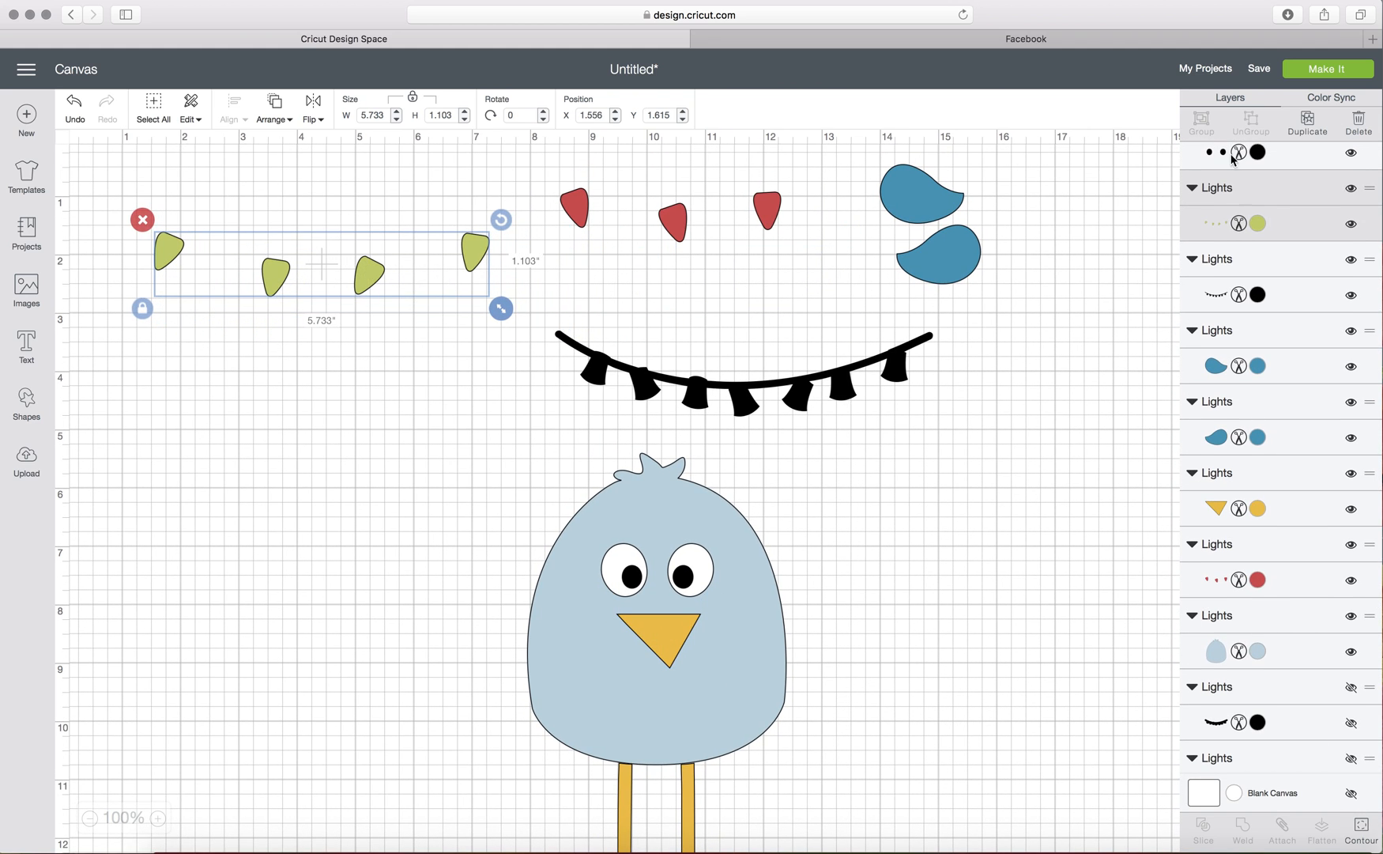
{"action": "left_click", "coordinate": [1308, 125]}
{"action": "left_click", "coordinate": [1308, 125]}
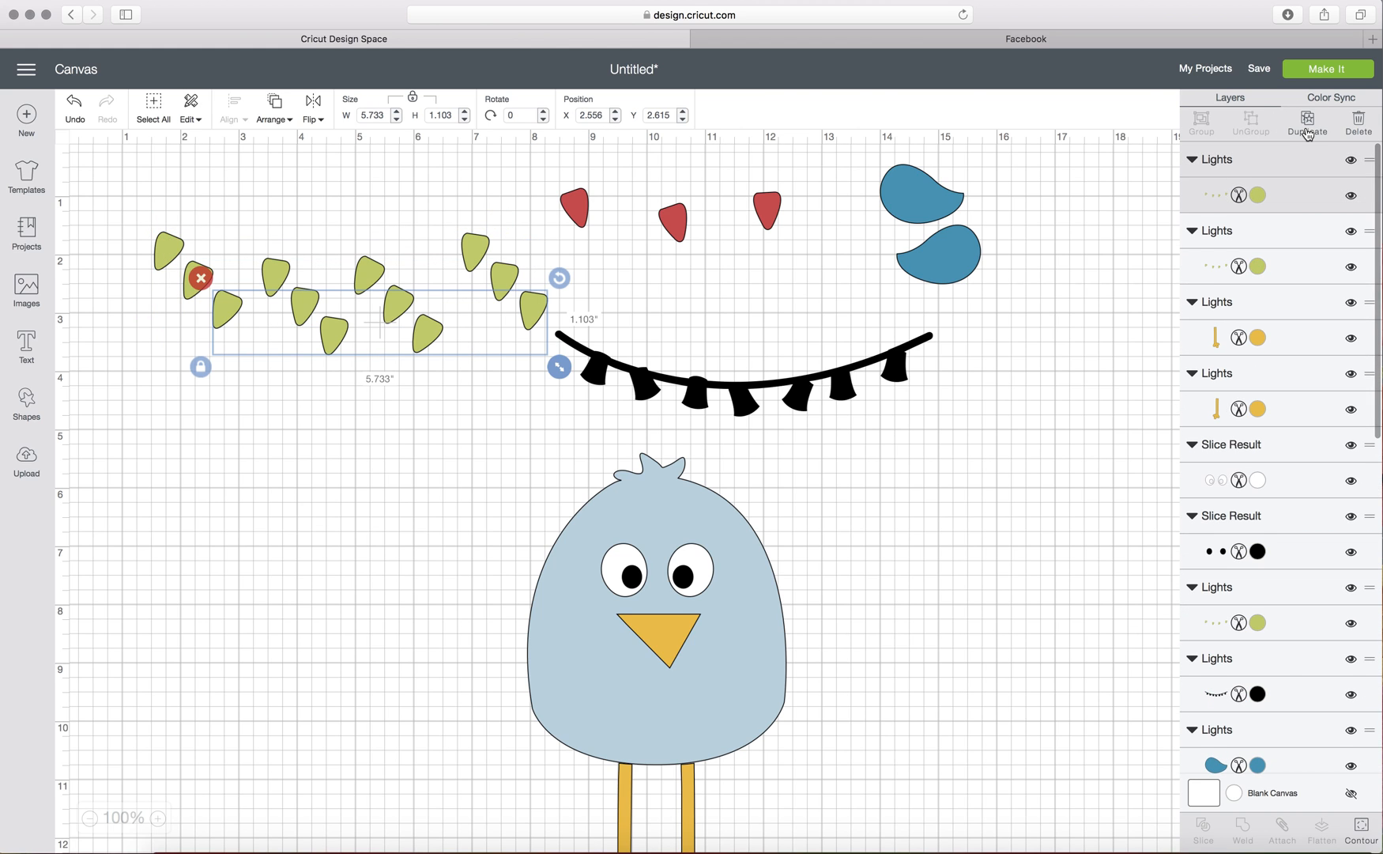
{"action": "left_click", "coordinate": [1308, 127]}
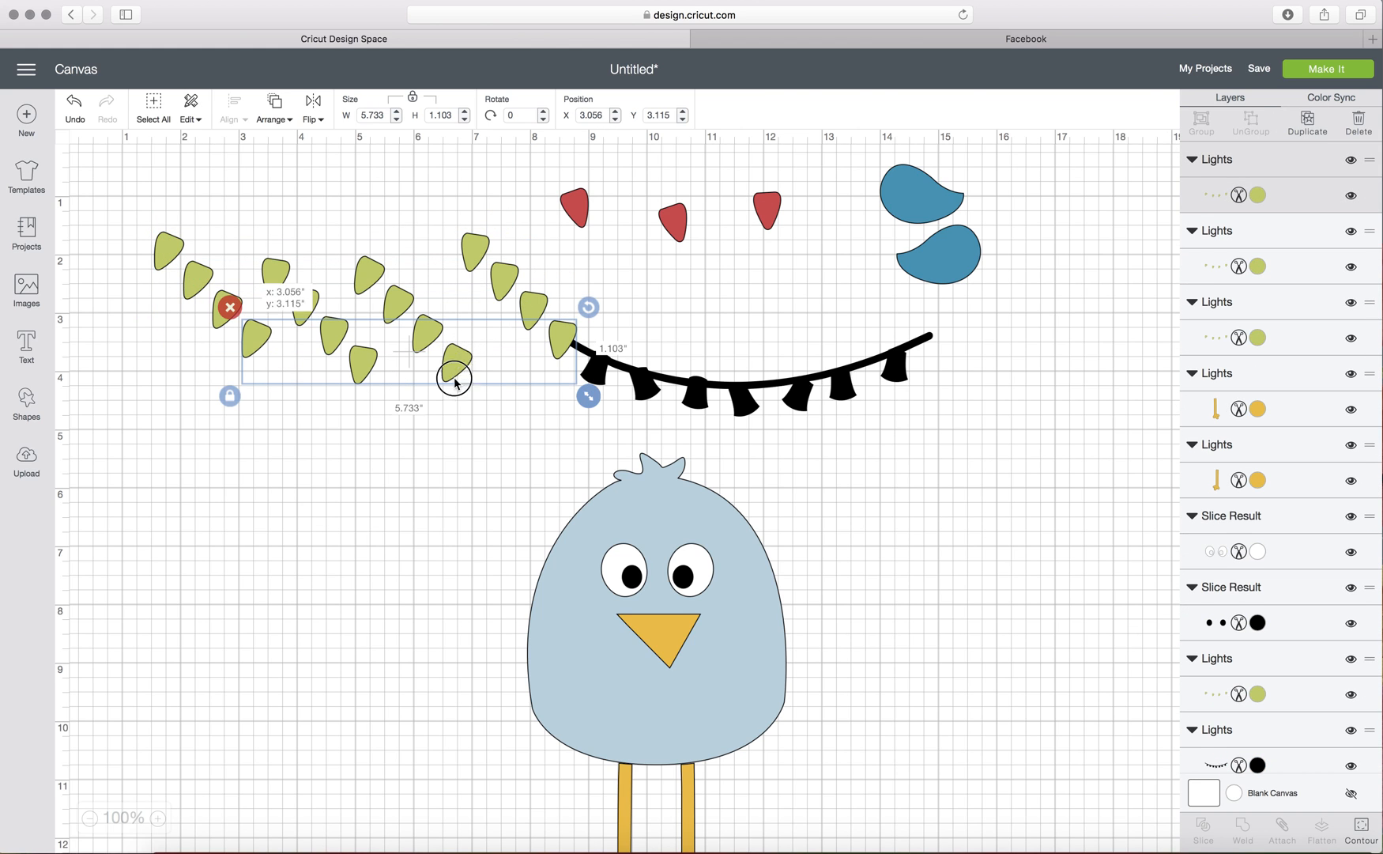
- Spread the three green light copies out as separate rows below the original row
{"action": "left_click_drag", "start_coordinate": [455, 383], "coordinate": [392, 513]}
{"action": "left_click_drag", "start_coordinate": [440, 341], "coordinate": [386, 411]}
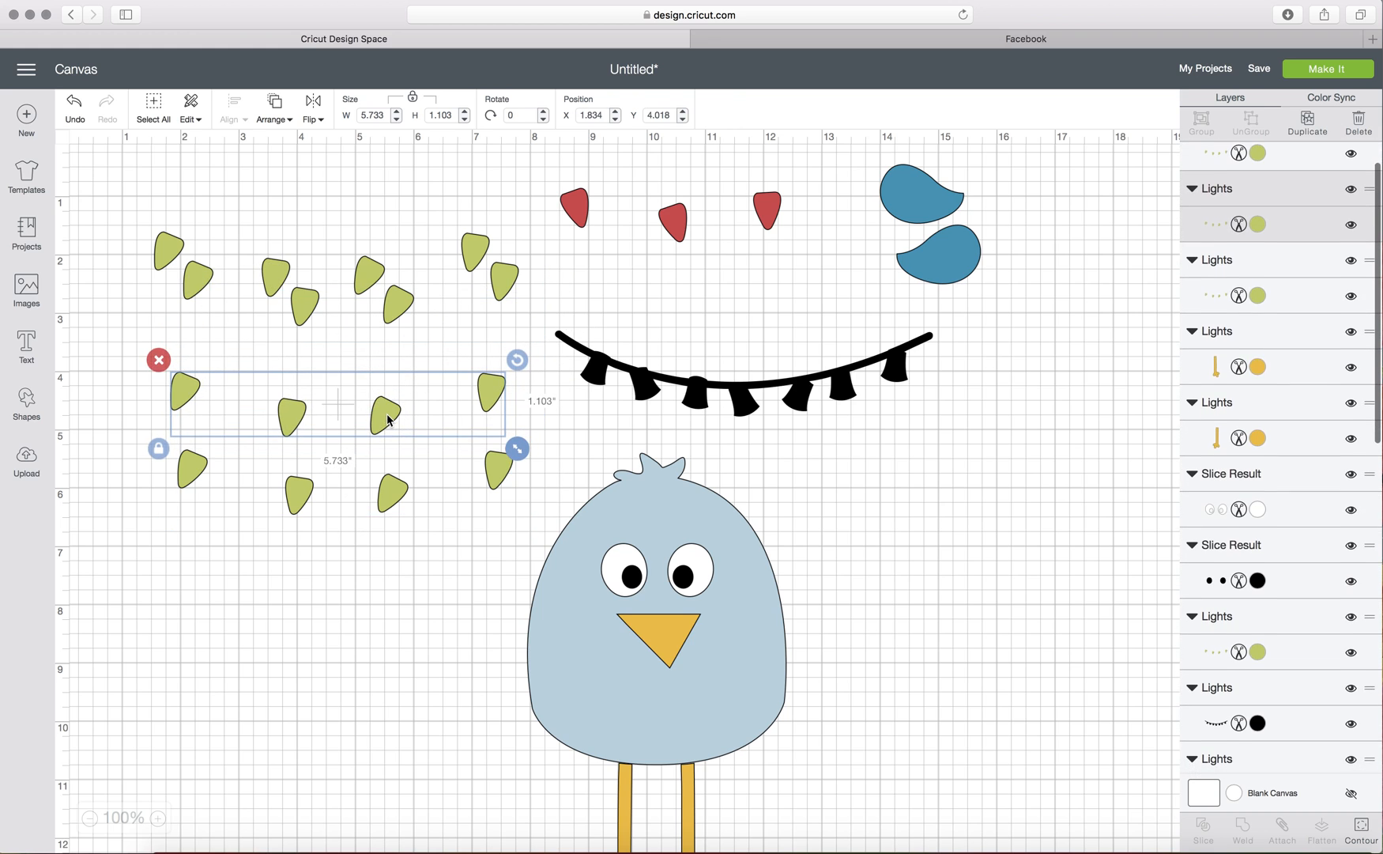
{"action": "left_click_drag", "start_coordinate": [399, 303], "coordinate": [377, 350]}
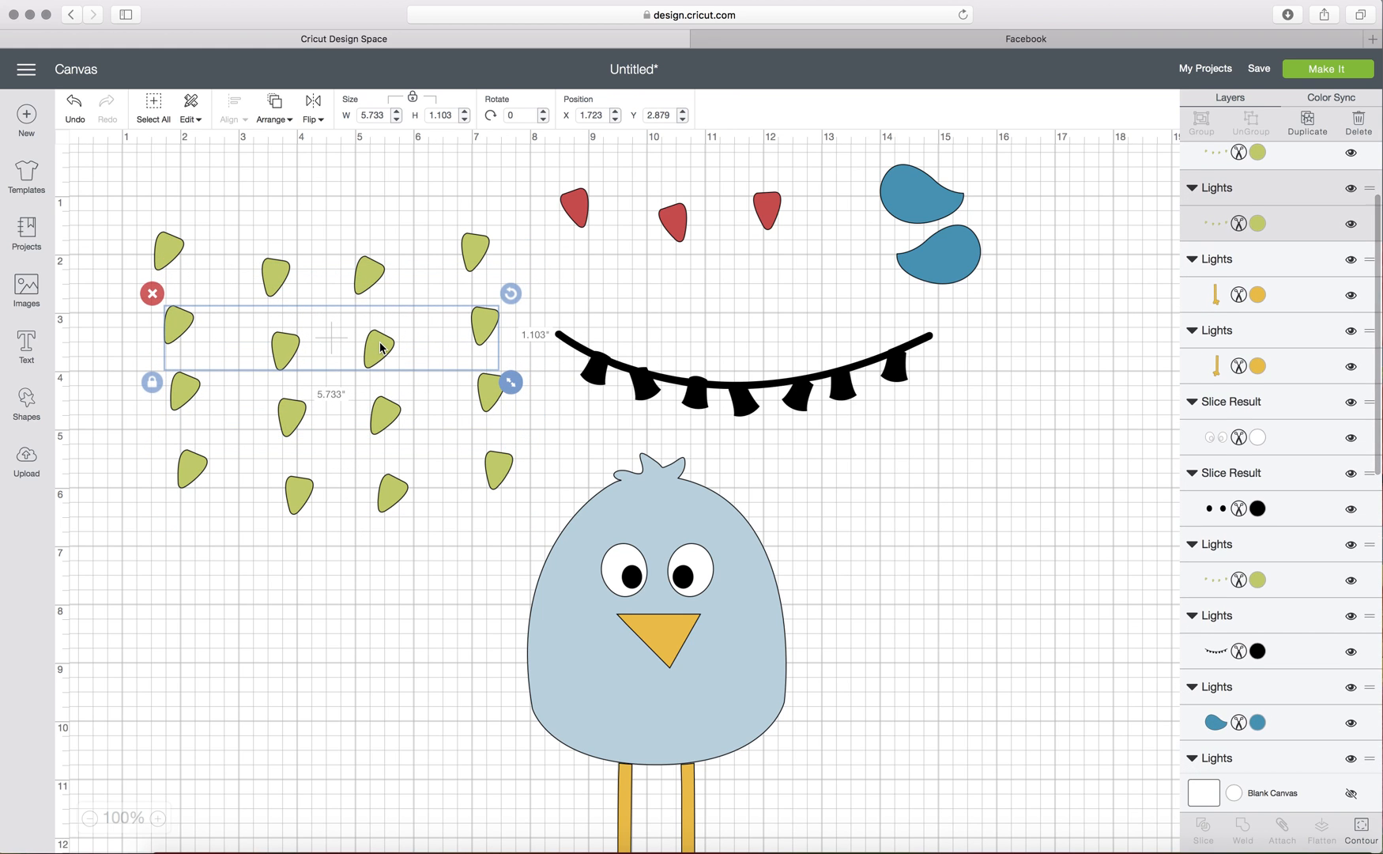
- Hide the second, third and fourth light contours of the top green row, keeping only the first light
{"action": "left_click", "coordinate": [177, 254]}
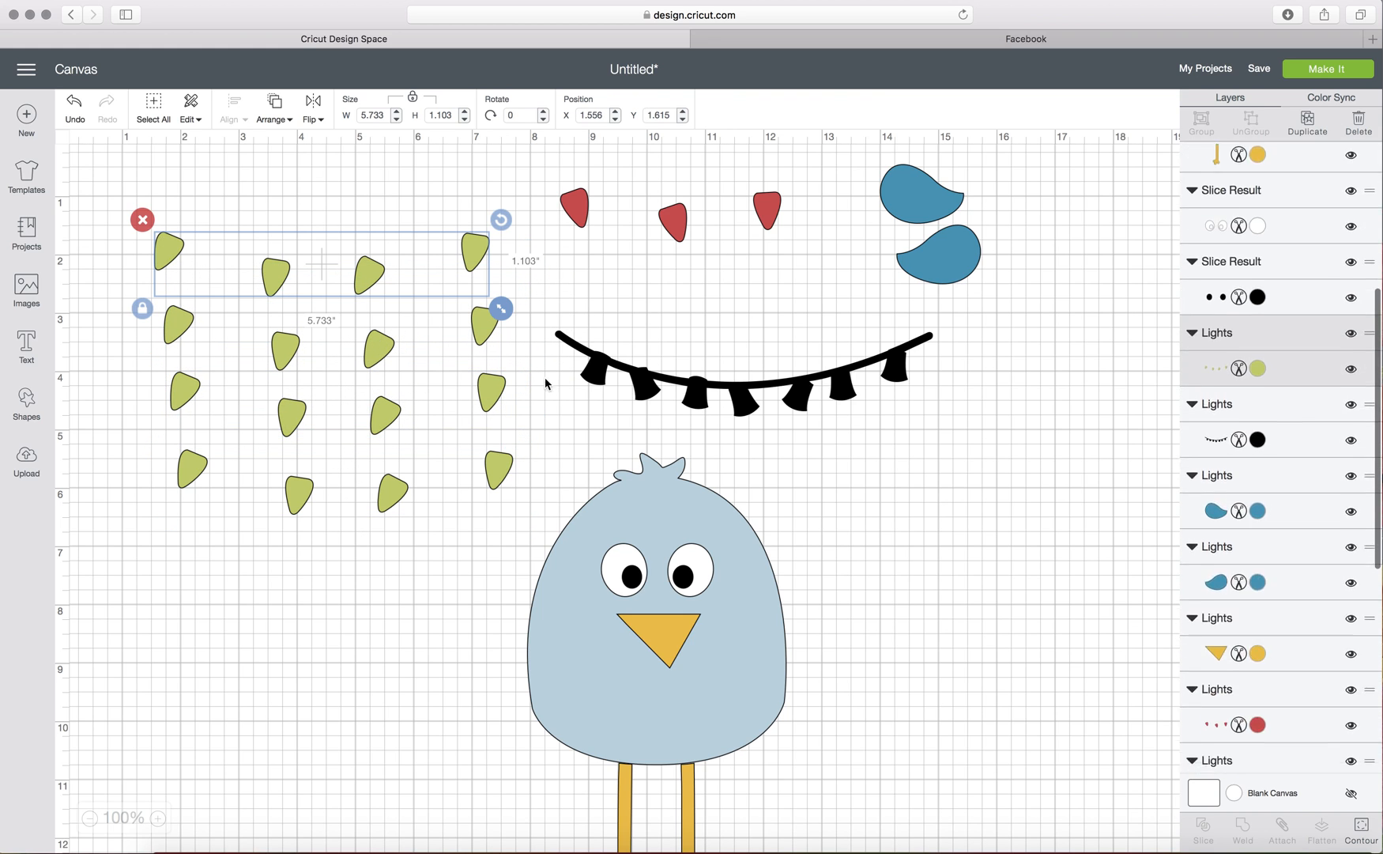
{"action": "left_click", "coordinate": [1359, 828]}
{"action": "left_click", "coordinate": [537, 253]}
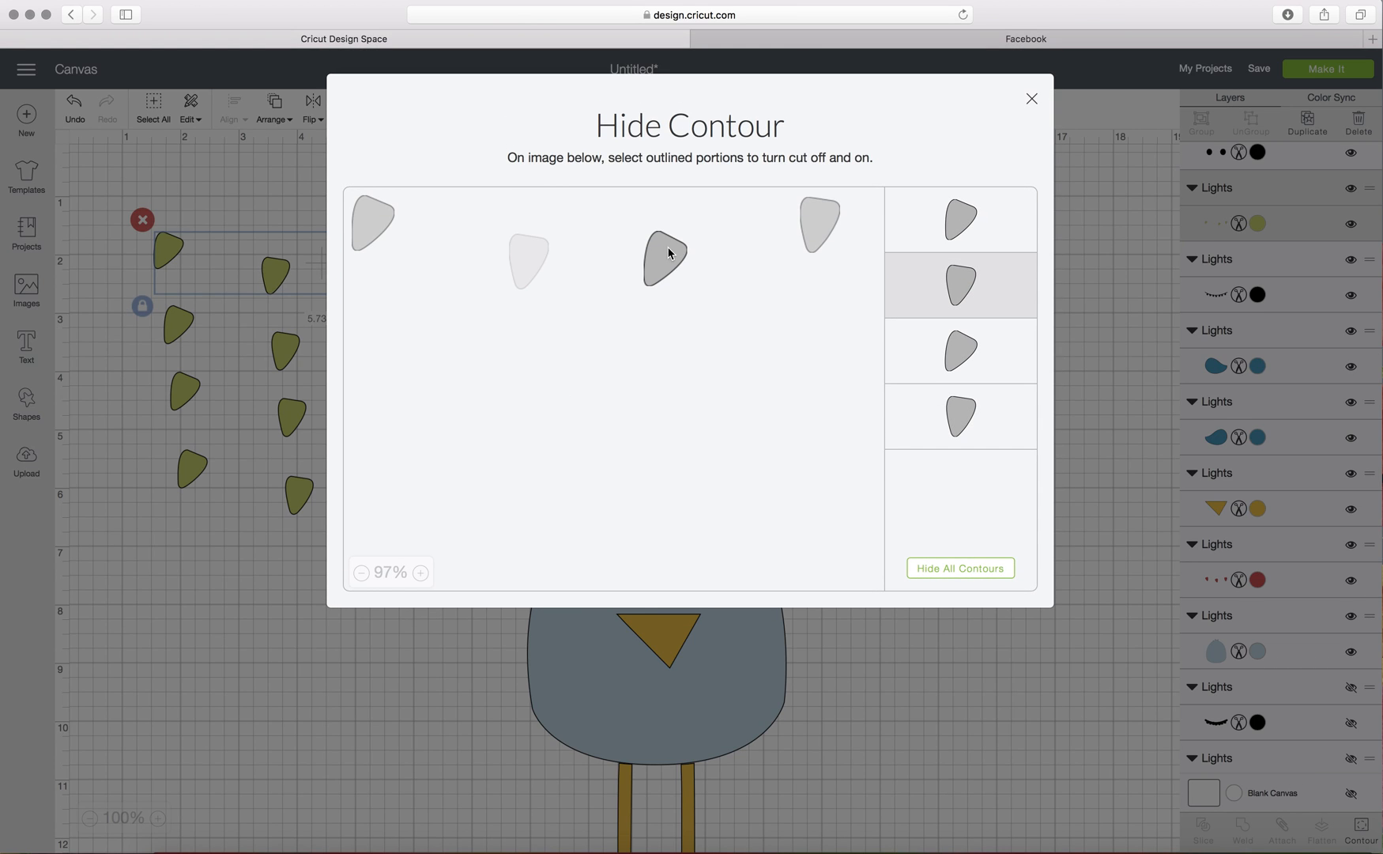
{"action": "left_click", "coordinate": [662, 254]}
{"action": "left_click", "coordinate": [816, 223]}
{"action": "left_click", "coordinate": [1031, 101]}
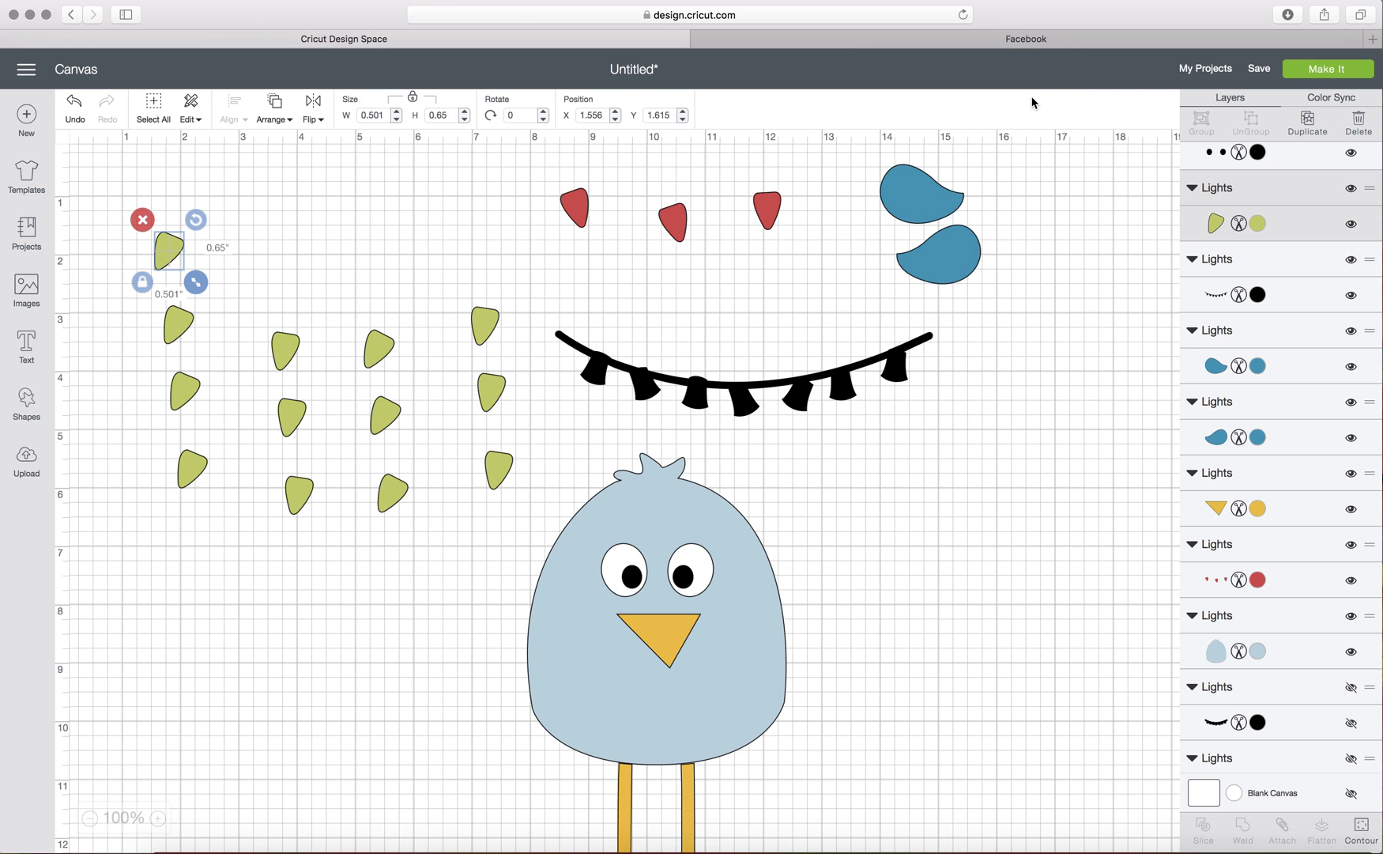
- Hide the first, third and fourth light contours of the second green row, keeping only the second light
{"action": "left_click", "coordinate": [285, 349]}
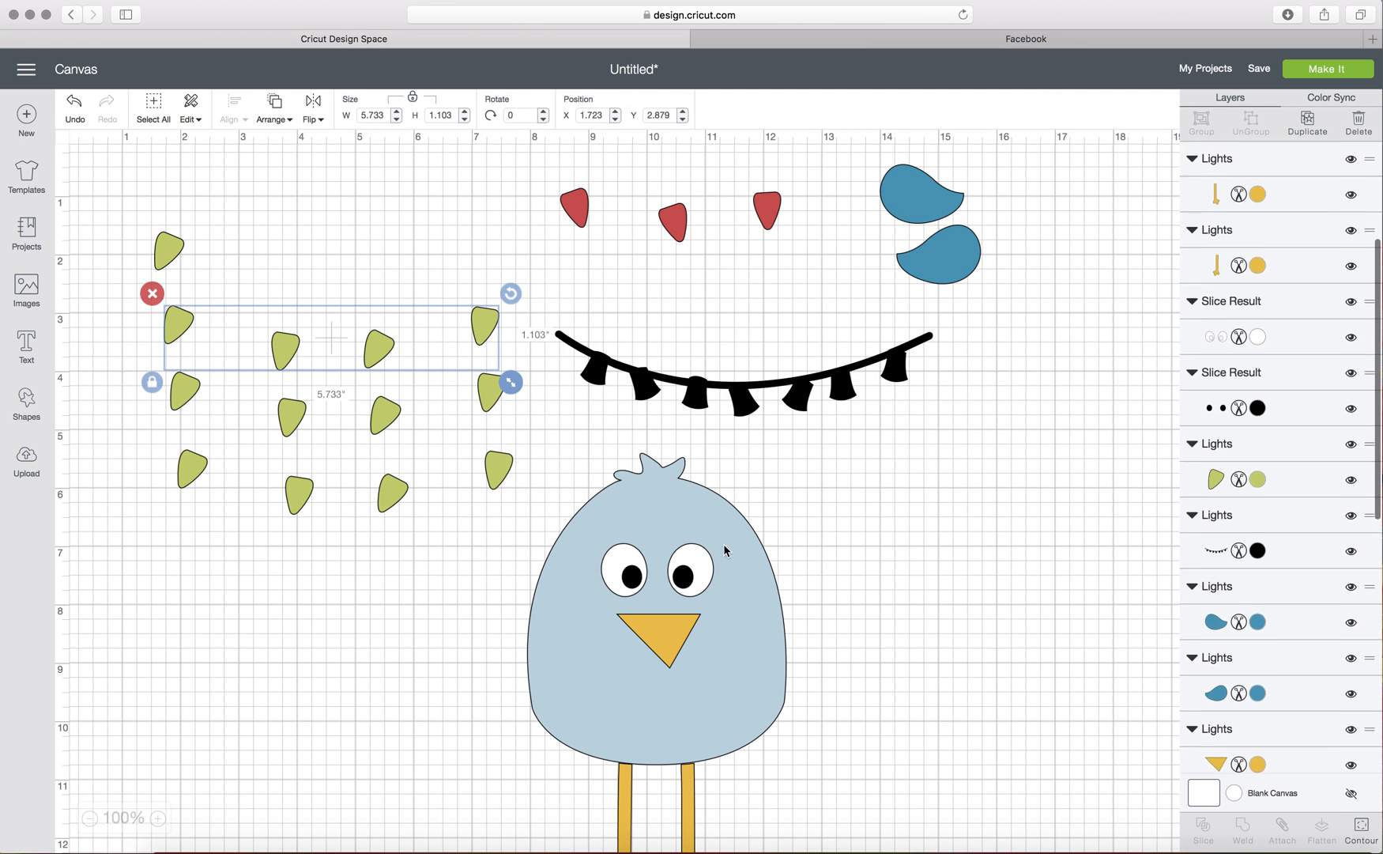
{"action": "left_click", "coordinate": [1361, 830]}
{"action": "left_click", "coordinate": [181, 325]}
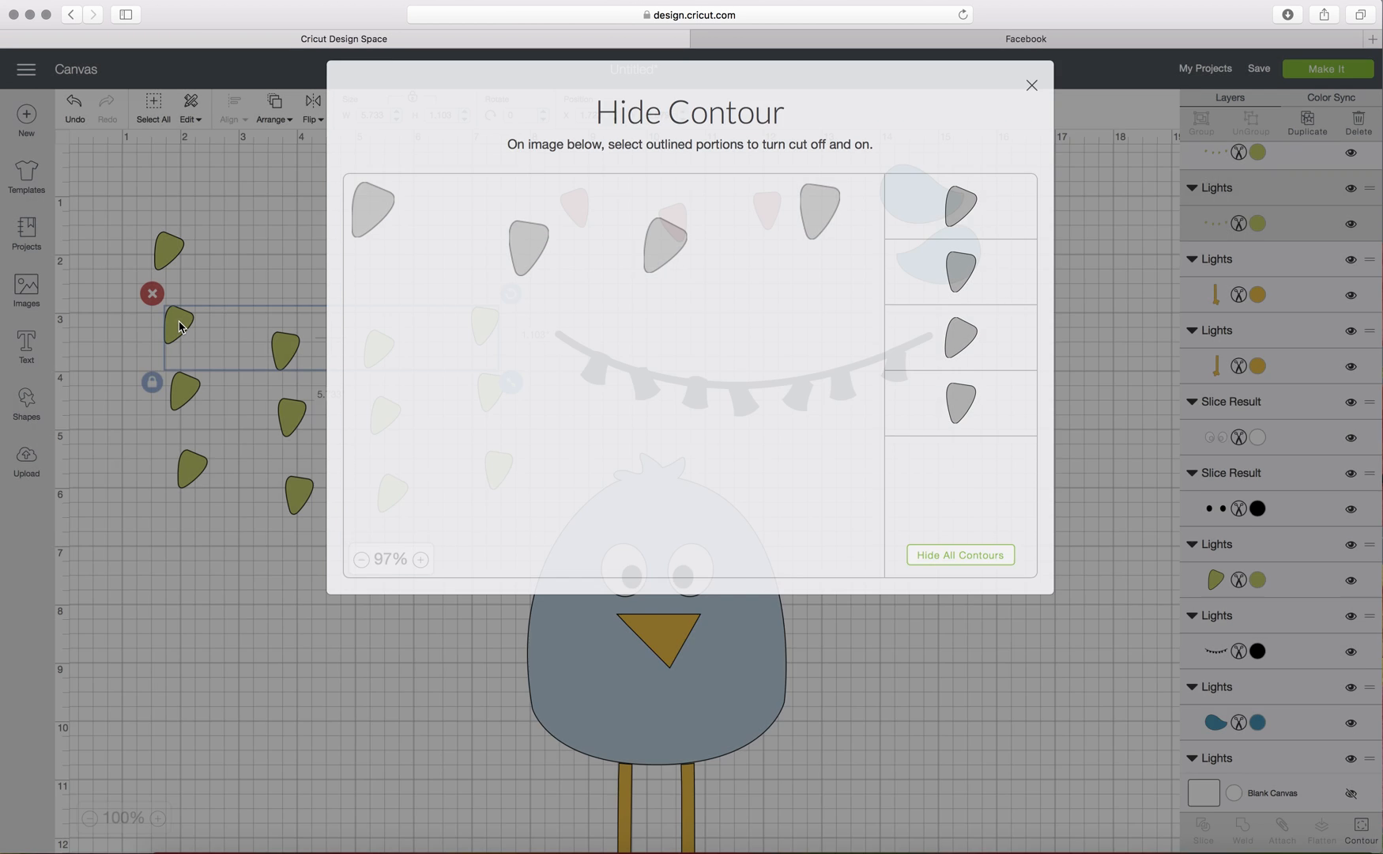
{"action": "left_click", "coordinate": [1361, 830]}
{"action": "left_click", "coordinate": [387, 212]}
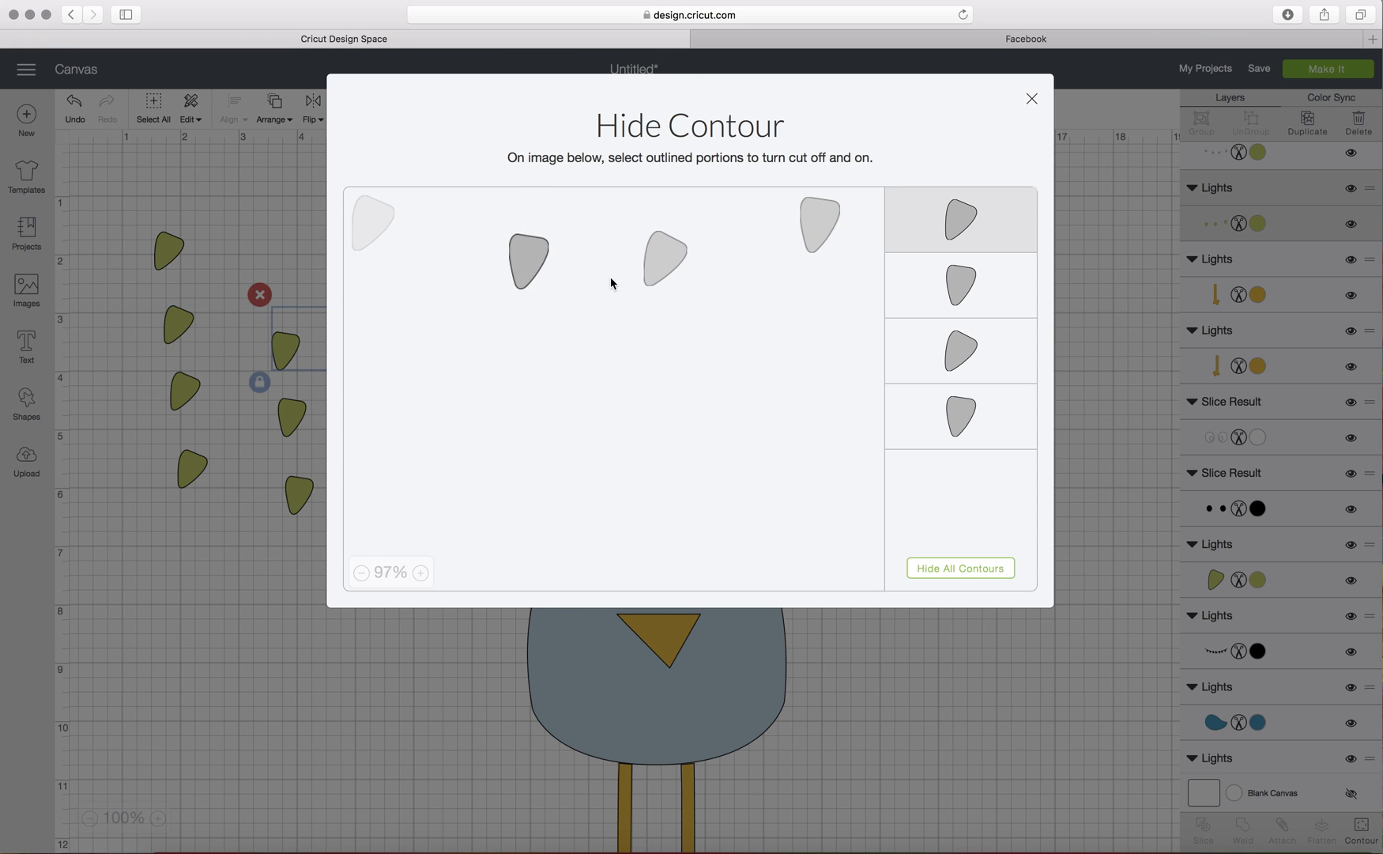
{"action": "left_click", "coordinate": [663, 261]}
{"action": "left_click", "coordinate": [818, 221]}
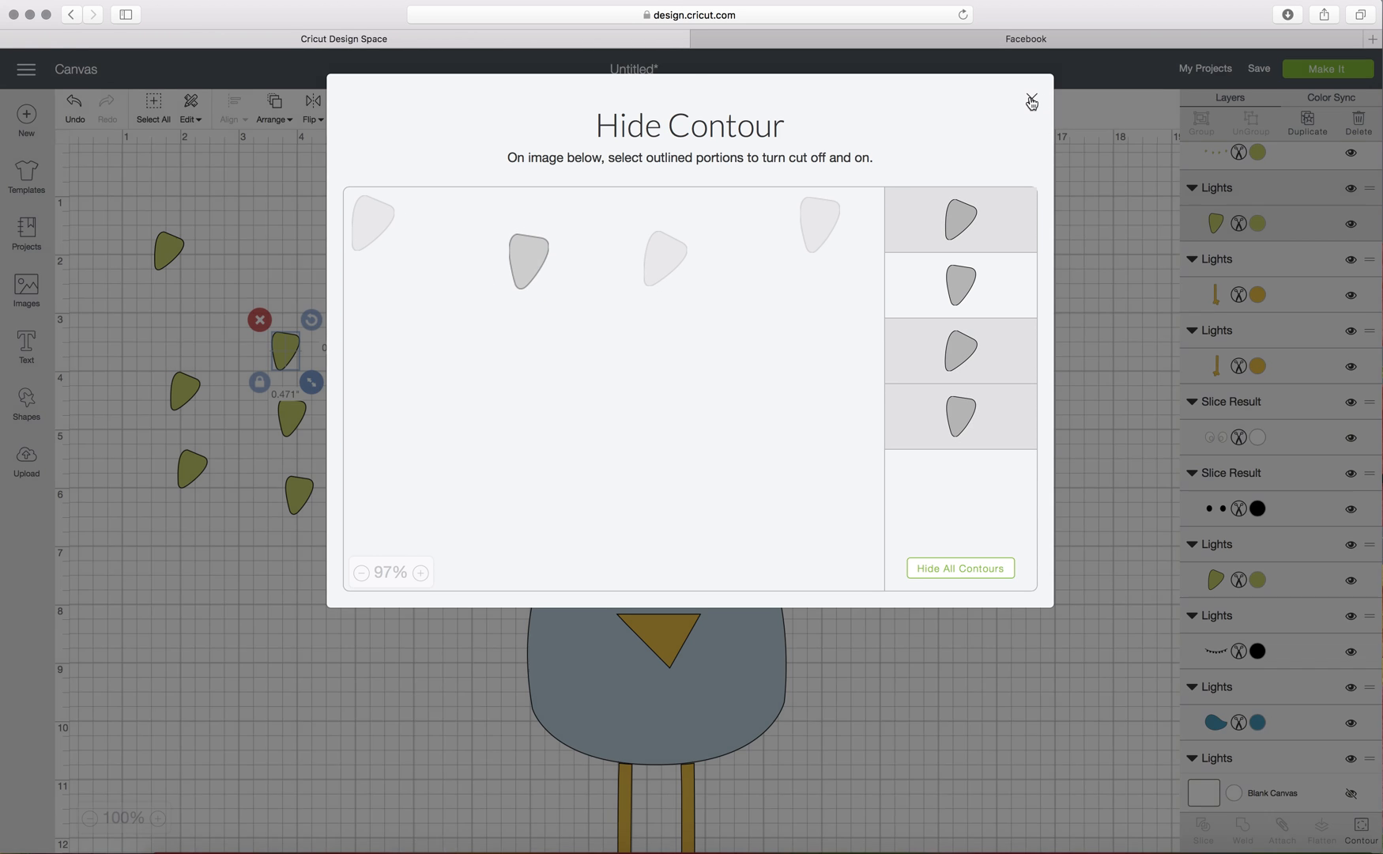
{"action": "left_click", "coordinate": [1032, 101]}
- Hide the first, second and fourth light contours of the third green row, keeping only the third light
{"action": "left_click", "coordinate": [287, 411]}
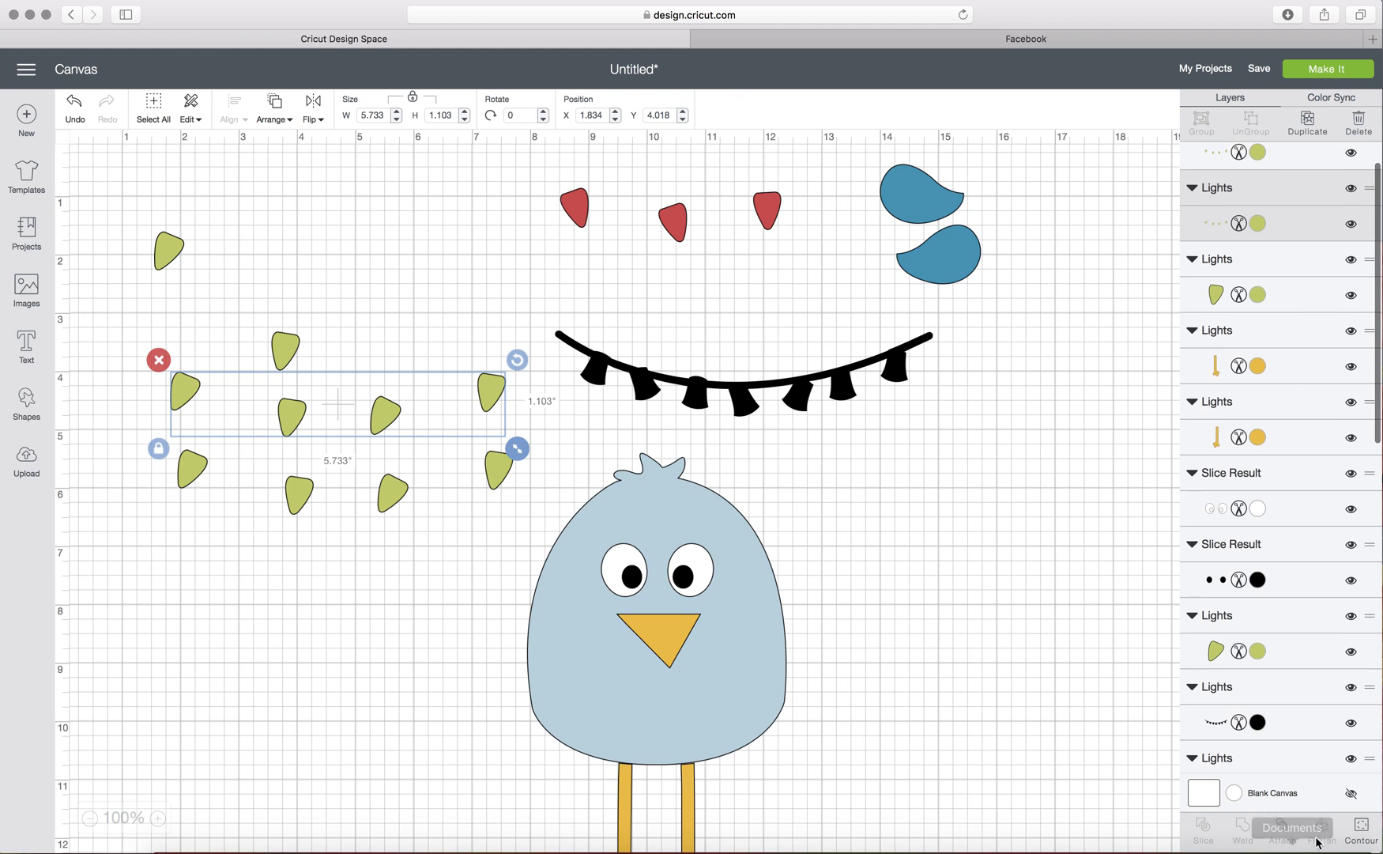
{"action": "left_click", "coordinate": [1361, 830]}
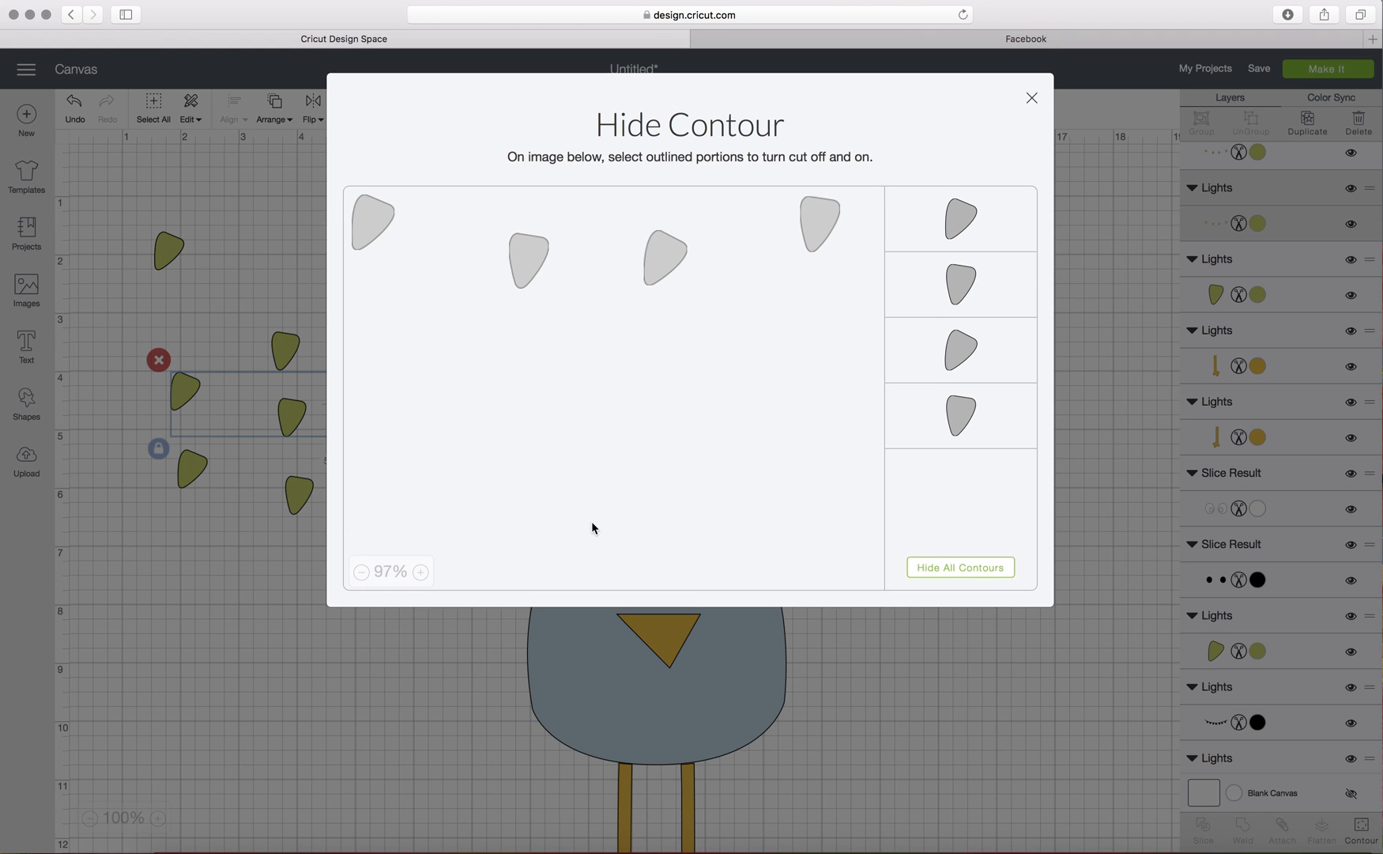
{"action": "left_click", "coordinate": [379, 224]}
{"action": "left_click", "coordinate": [522, 263]}
{"action": "left_click", "coordinate": [815, 229]}
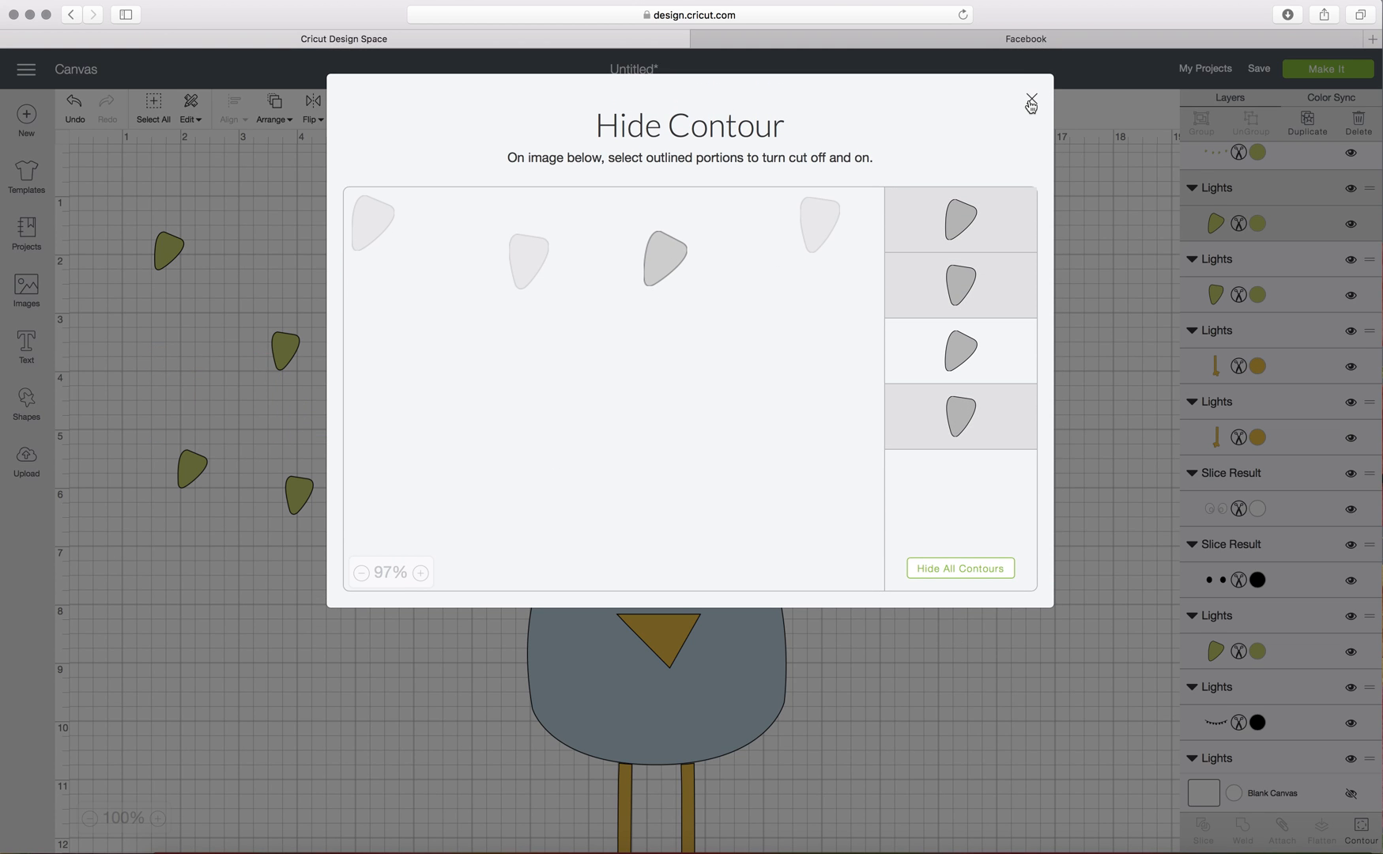
{"action": "left_click", "coordinate": [1031, 101]}
- Hide the first, second and third light contours of the bottom green row, keeping only the fourth light
{"action": "left_click", "coordinate": [304, 492]}
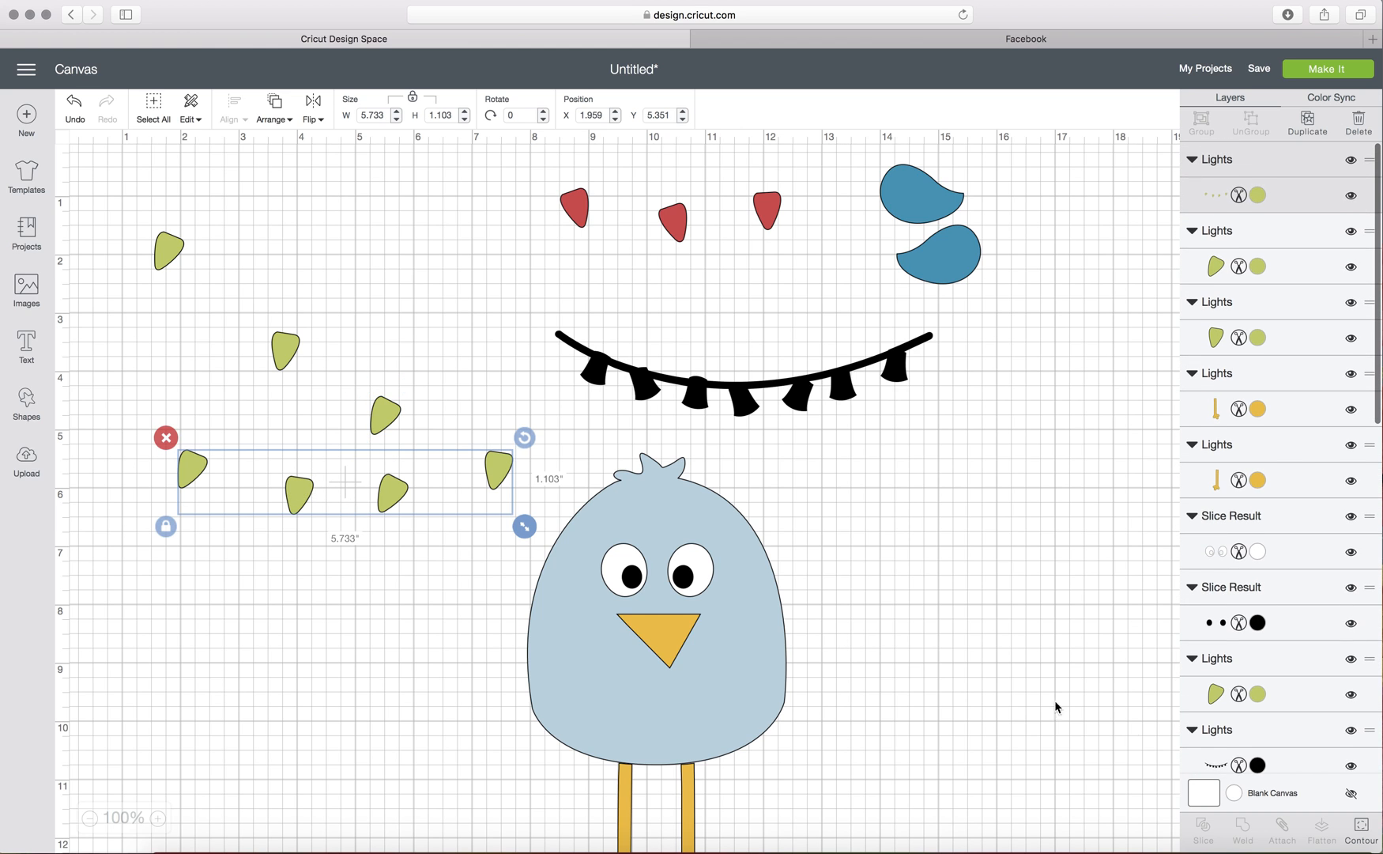
{"action": "left_click", "coordinate": [1374, 836]}
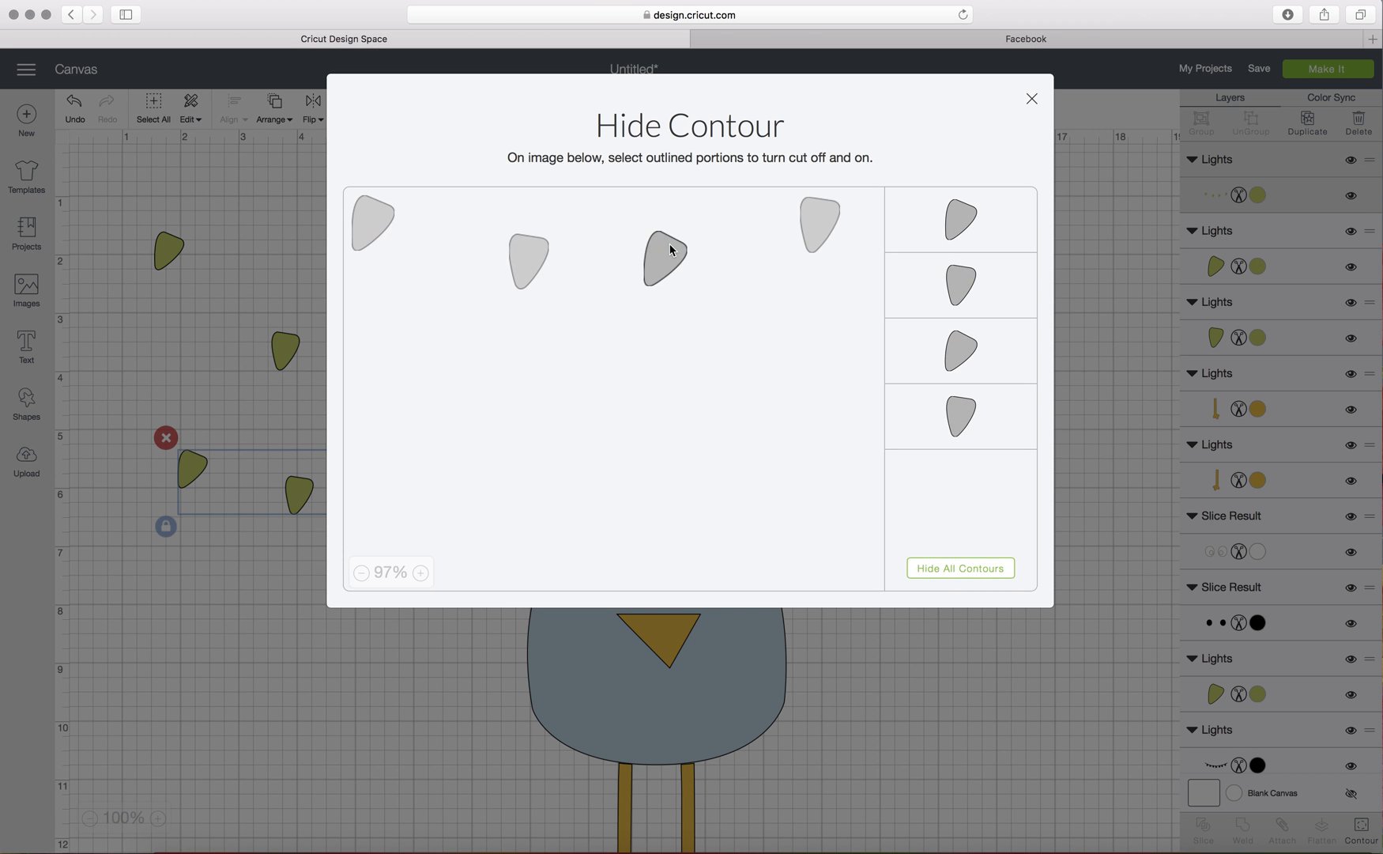
{"action": "left_click", "coordinate": [671, 251]}
{"action": "left_click", "coordinate": [545, 261]}
{"action": "left_click", "coordinate": [383, 218]}
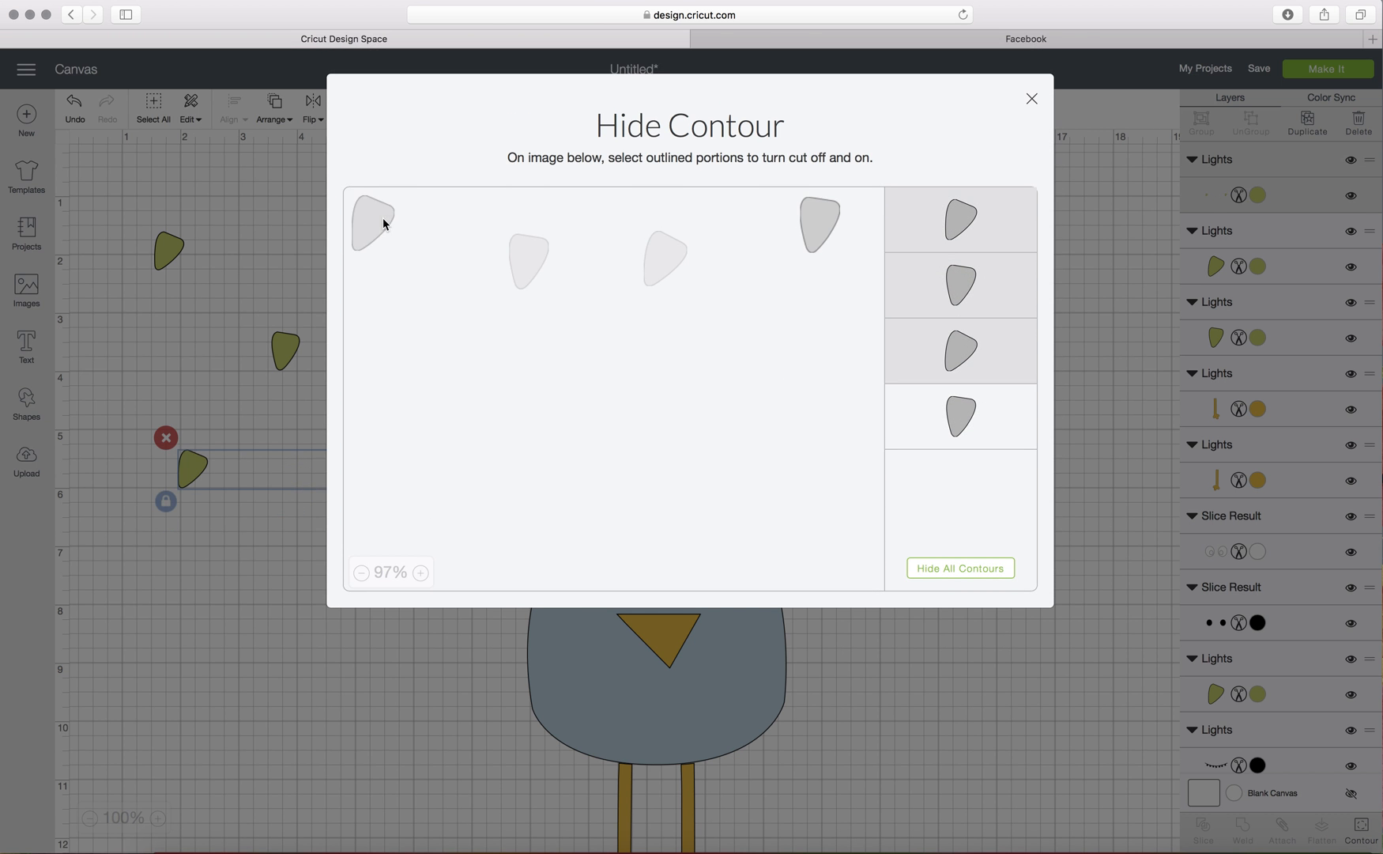
{"action": "left_click", "coordinate": [1032, 101]}
- Place the black light string across the bird's belly and fit the four separate green lights under alternate sockets
{"action": "scroll", "coordinate": [914, 482], "scroll_direction": "down", "scroll_amount": 2}
{"action": "left_click_drag", "start_coordinate": [728, 341], "coordinate": [639, 664]}
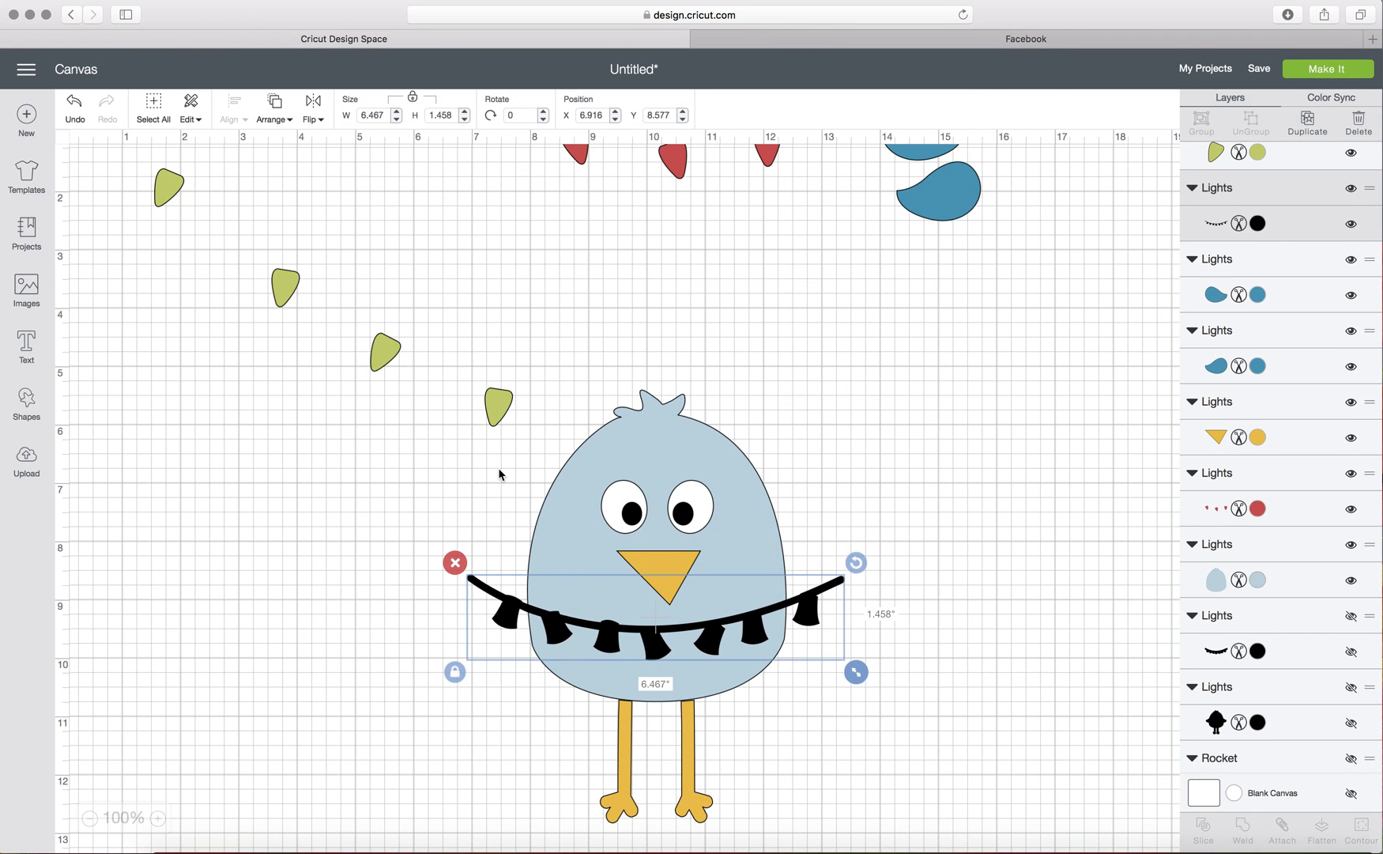
{"action": "left_click", "coordinate": [500, 413]}
{"action": "left_click_drag", "start_coordinate": [500, 415], "coordinate": [808, 650]}
{"action": "left_click_drag", "start_coordinate": [378, 357], "coordinate": [693, 667]}
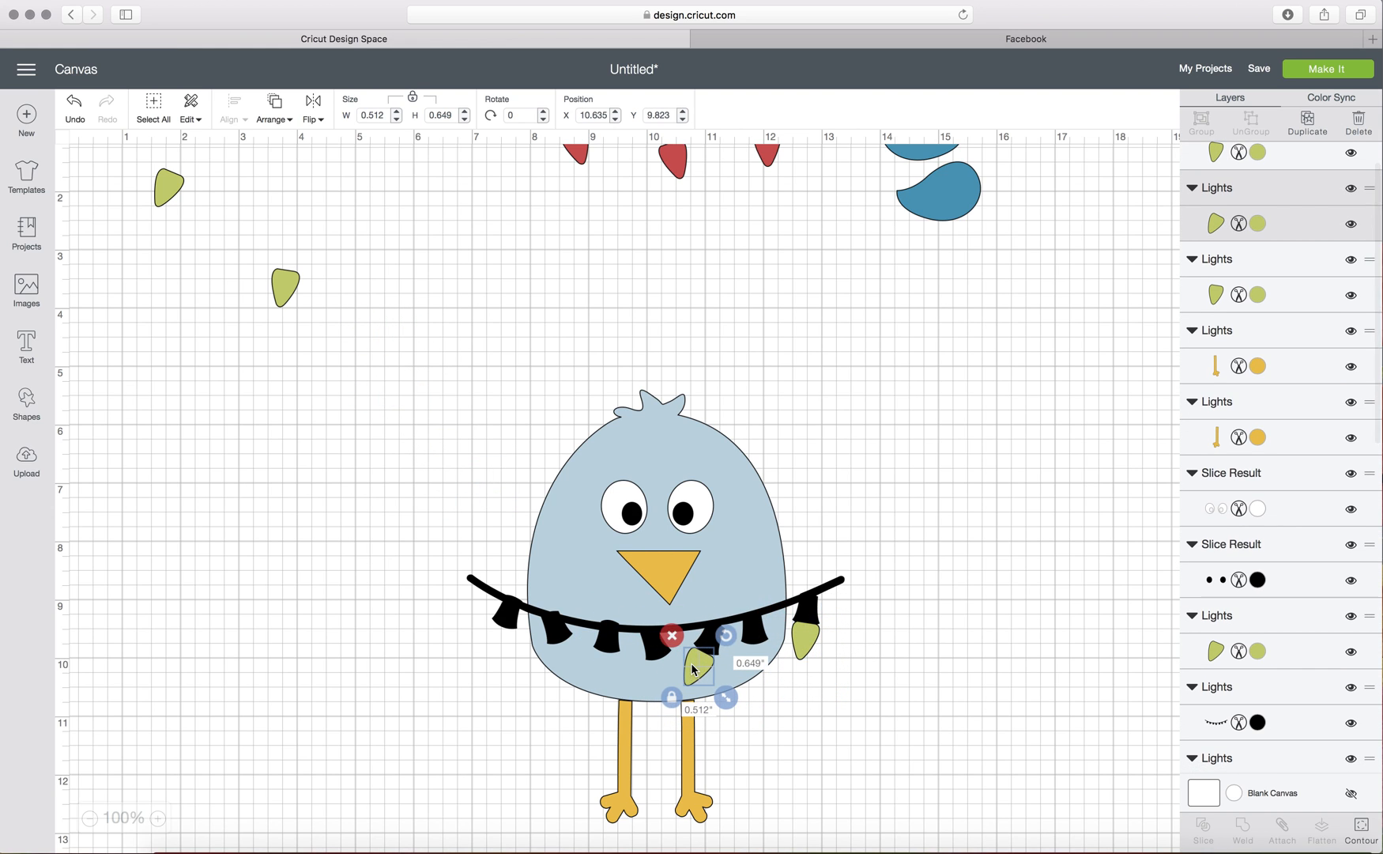
{"action": "left_click_drag", "start_coordinate": [286, 291], "coordinate": [604, 672]}
{"action": "left_click_drag", "start_coordinate": [169, 192], "coordinate": [501, 645]}
- Move the red lights under the remaining sockets and place the two blue wings at the bird's sides
{"action": "left_click_drag", "start_coordinate": [667, 170], "coordinate": [657, 680]}
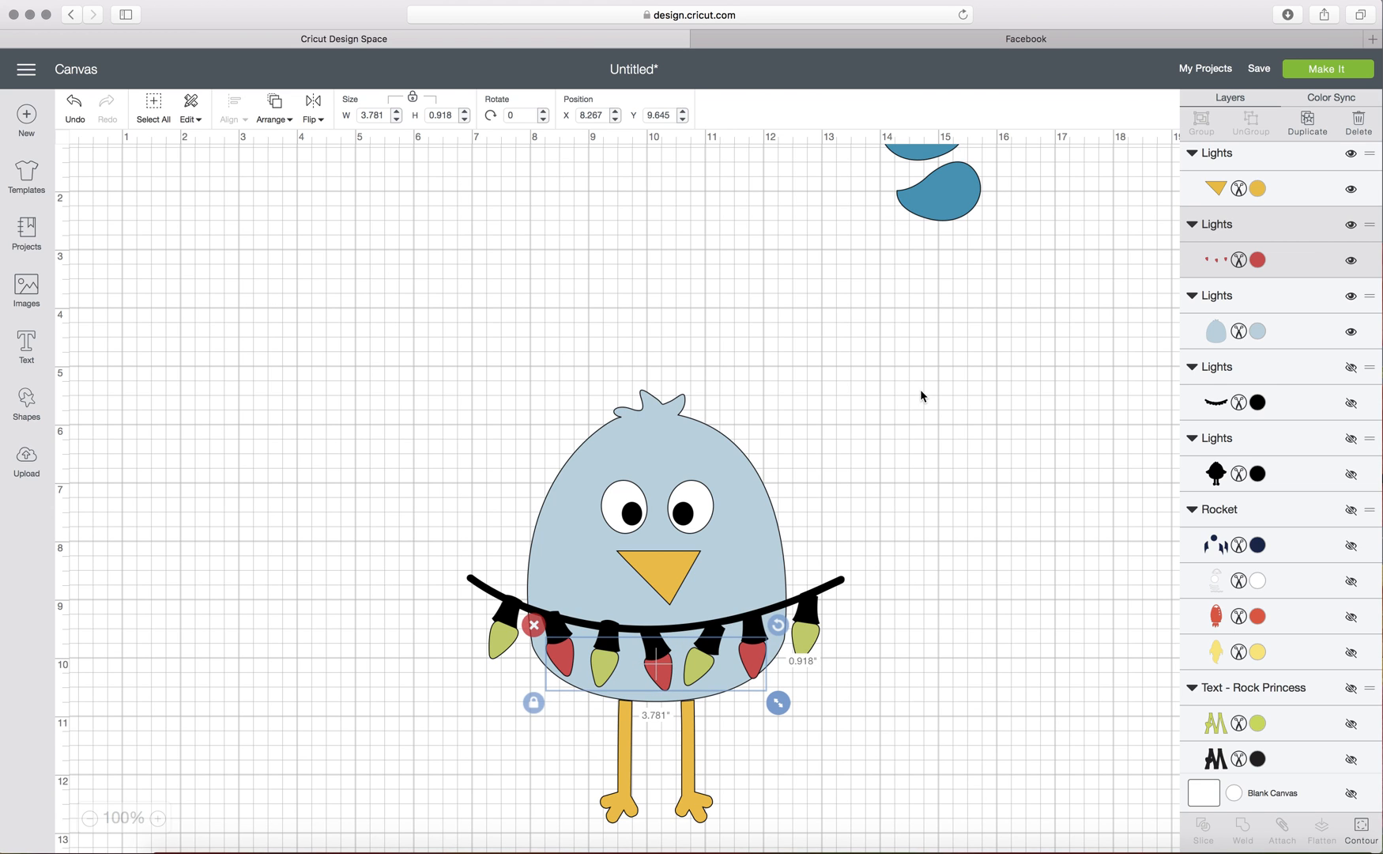
{"action": "left_click_drag", "start_coordinate": [961, 169], "coordinate": [525, 546]}
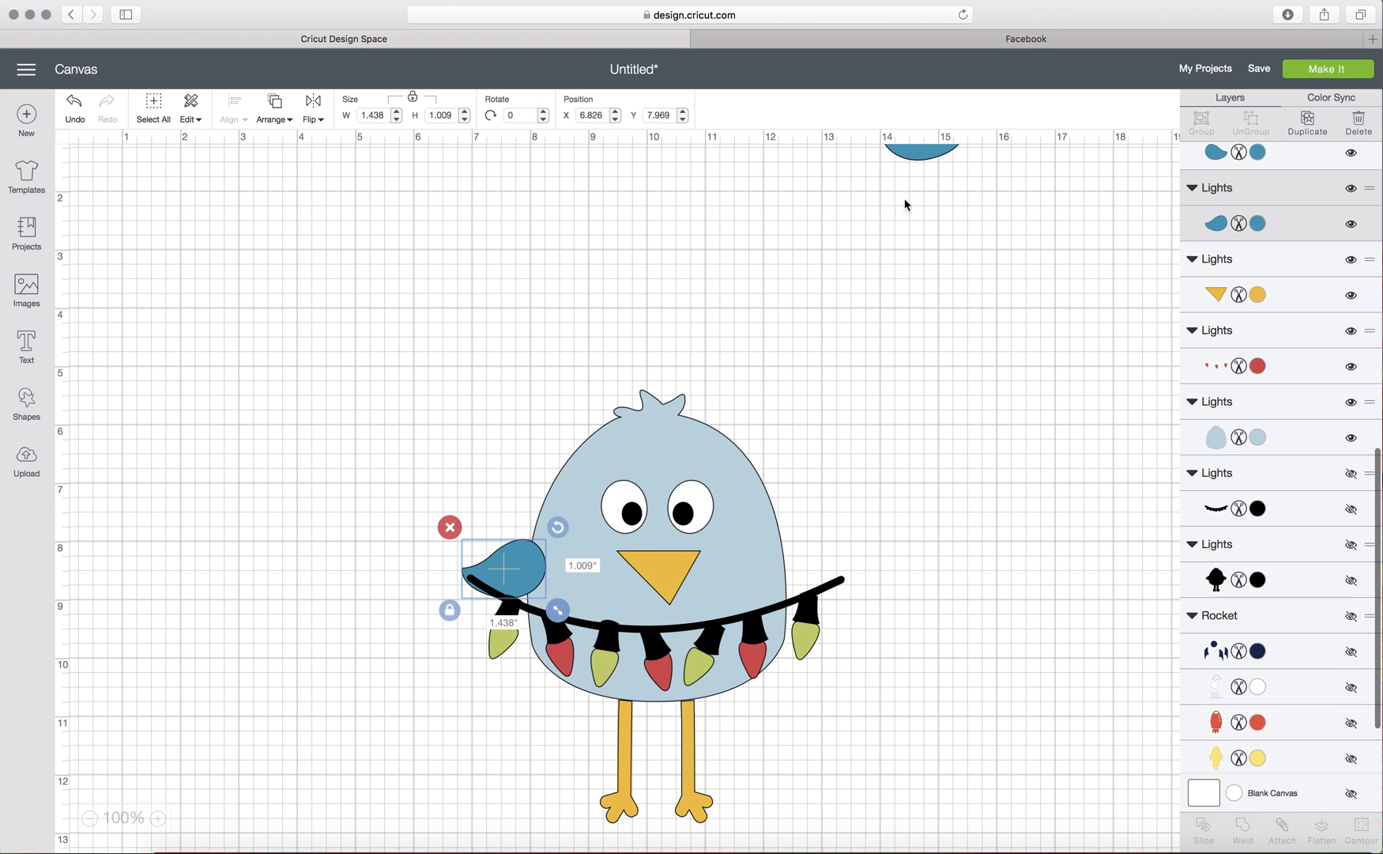
{"action": "left_click_drag", "start_coordinate": [898, 169], "coordinate": [791, 597]}
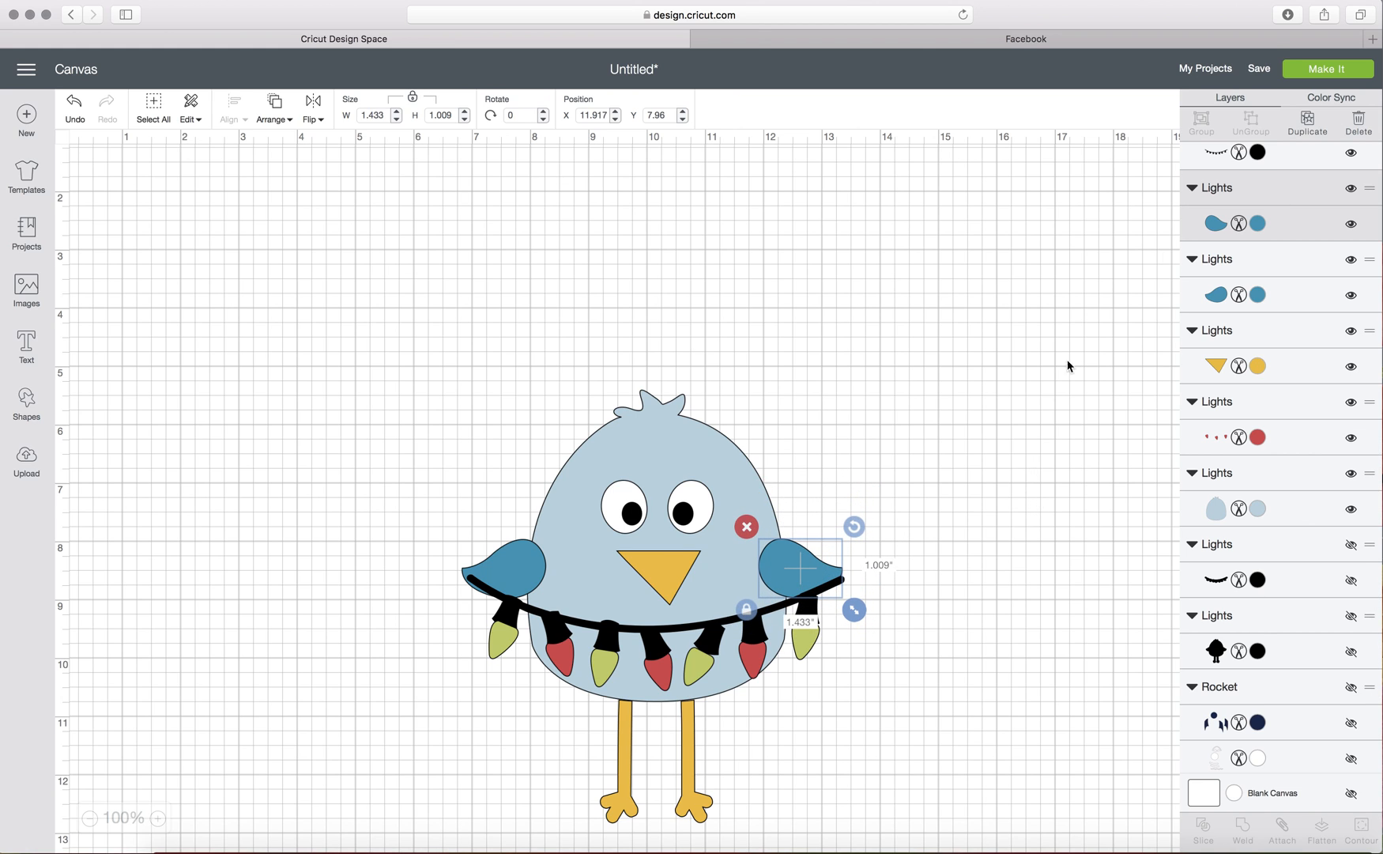
- Preview the cut mats sorted by color, checking the yellow, green and red ones, and return to the canvas
{"action": "left_click", "coordinate": [1332, 72]}
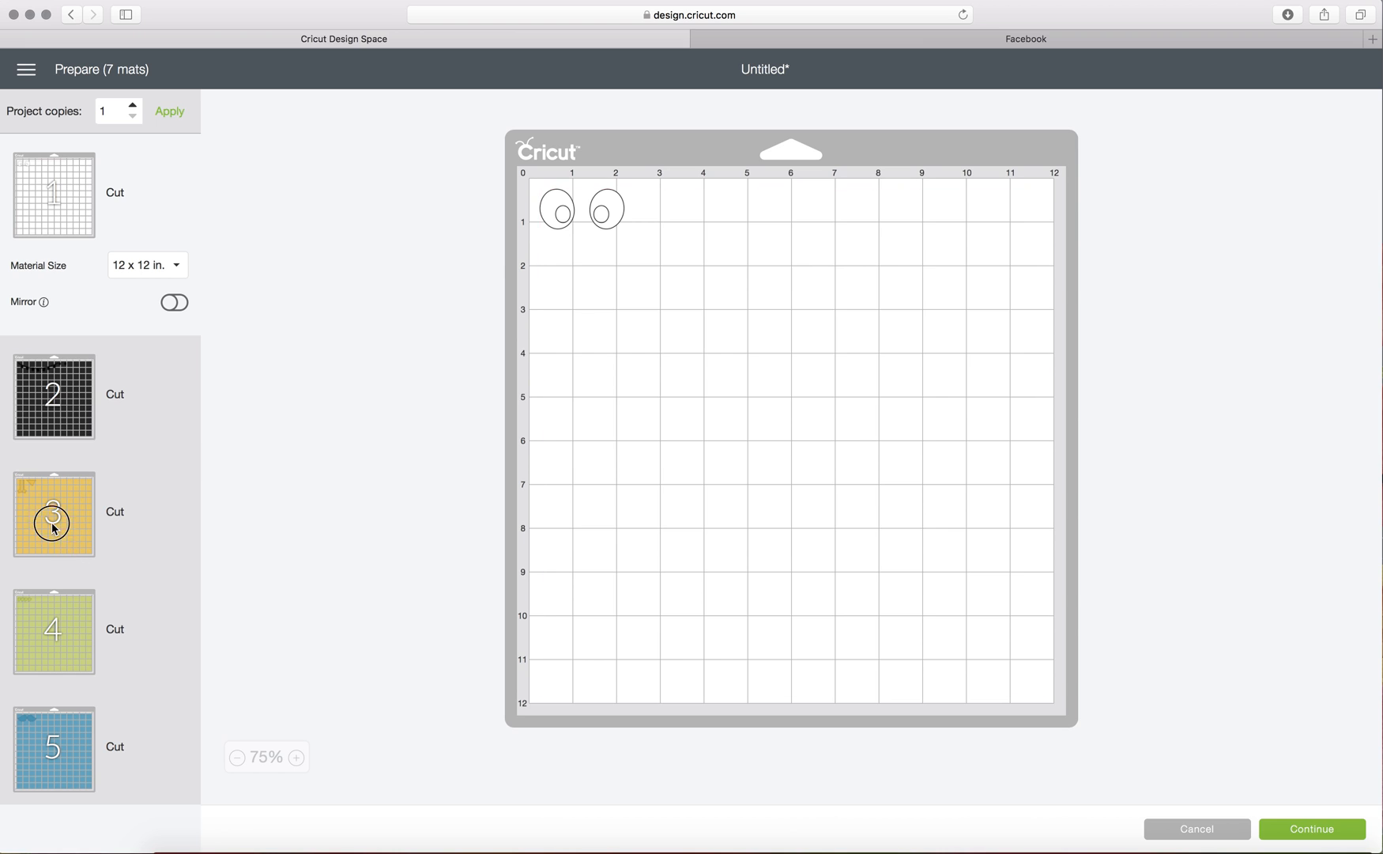
{"action": "left_click", "coordinate": [53, 527]}
{"action": "left_click_drag", "start_coordinate": [647, 210], "coordinate": [633, 215]}
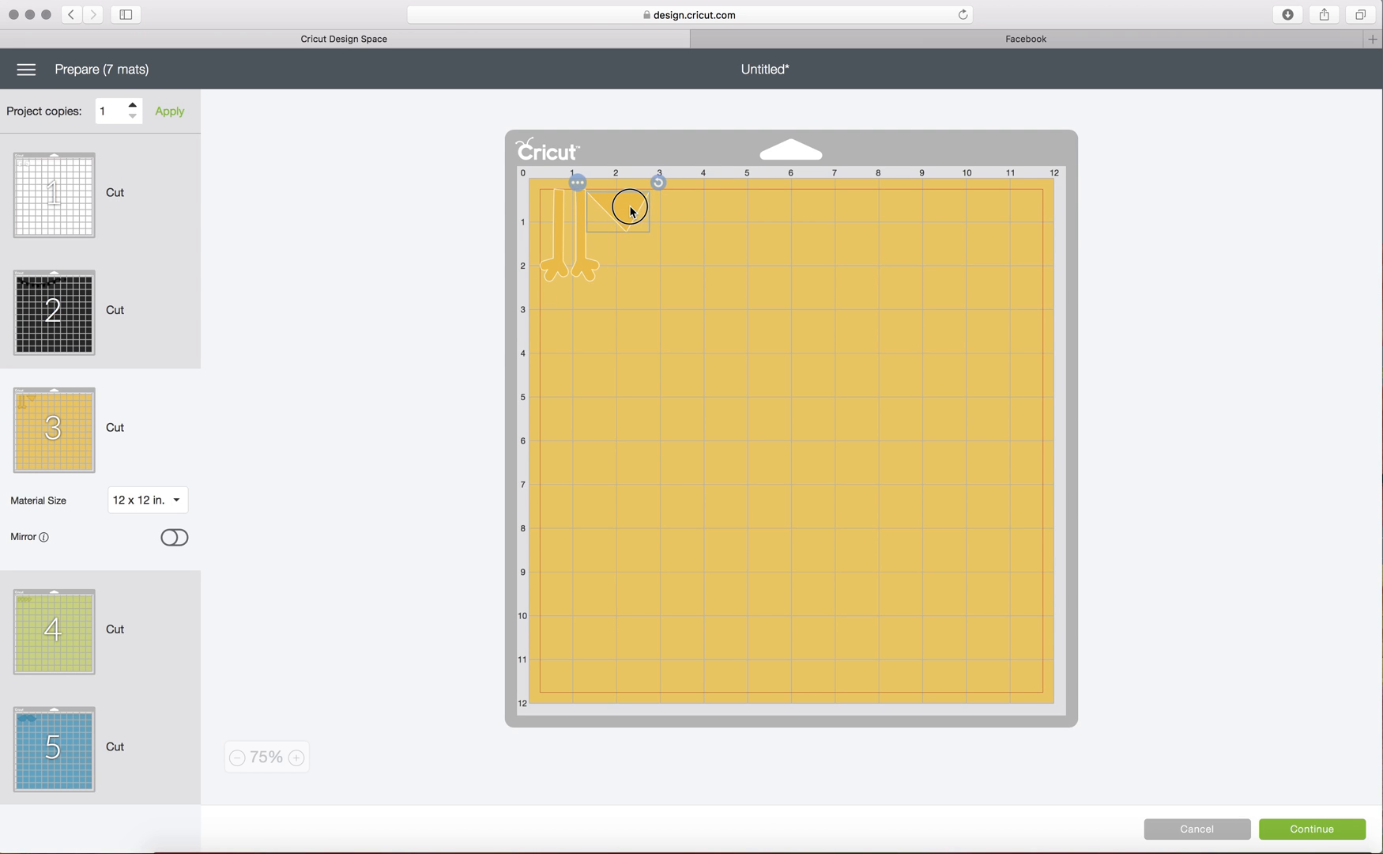
{"action": "scroll", "coordinate": [142, 483], "scroll_direction": "down", "scroll_amount": 1}
{"action": "left_click", "coordinate": [68, 592]}
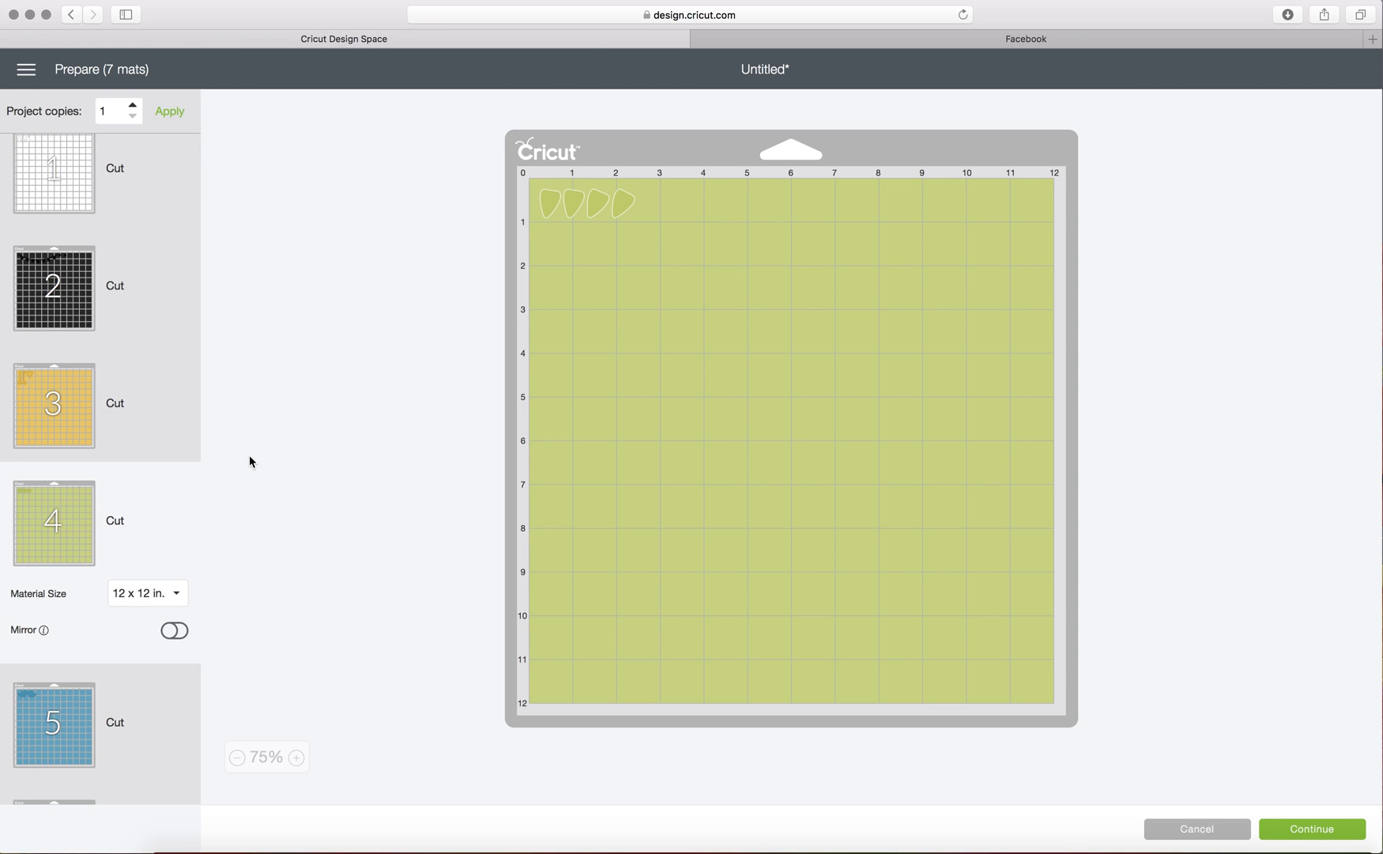
{"action": "scroll", "coordinate": [300, 490], "scroll_direction": "down", "scroll_amount": 1}
{"action": "scroll", "coordinate": [300, 490], "scroll_direction": "down", "scroll_amount": 3}
{"action": "scroll", "coordinate": [743, 284], "scroll_direction": "up", "scroll_amount": 3}
{"action": "scroll", "coordinate": [20, 518], "scroll_direction": "down", "scroll_amount": 1}
{"action": "scroll", "coordinate": [19, 518], "scroll_direction": "down", "scroll_amount": 5}
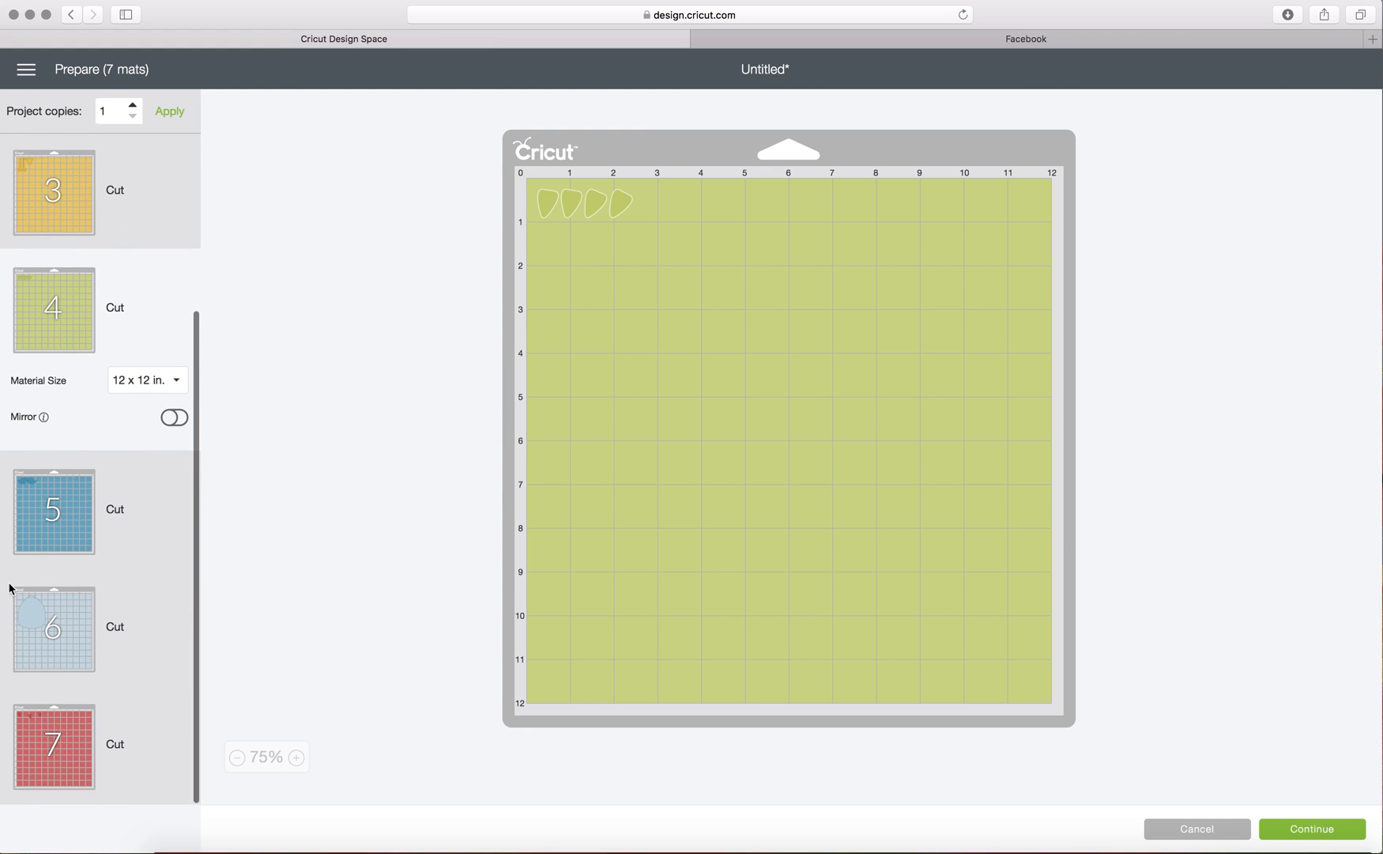
{"action": "left_click", "coordinate": [59, 733]}
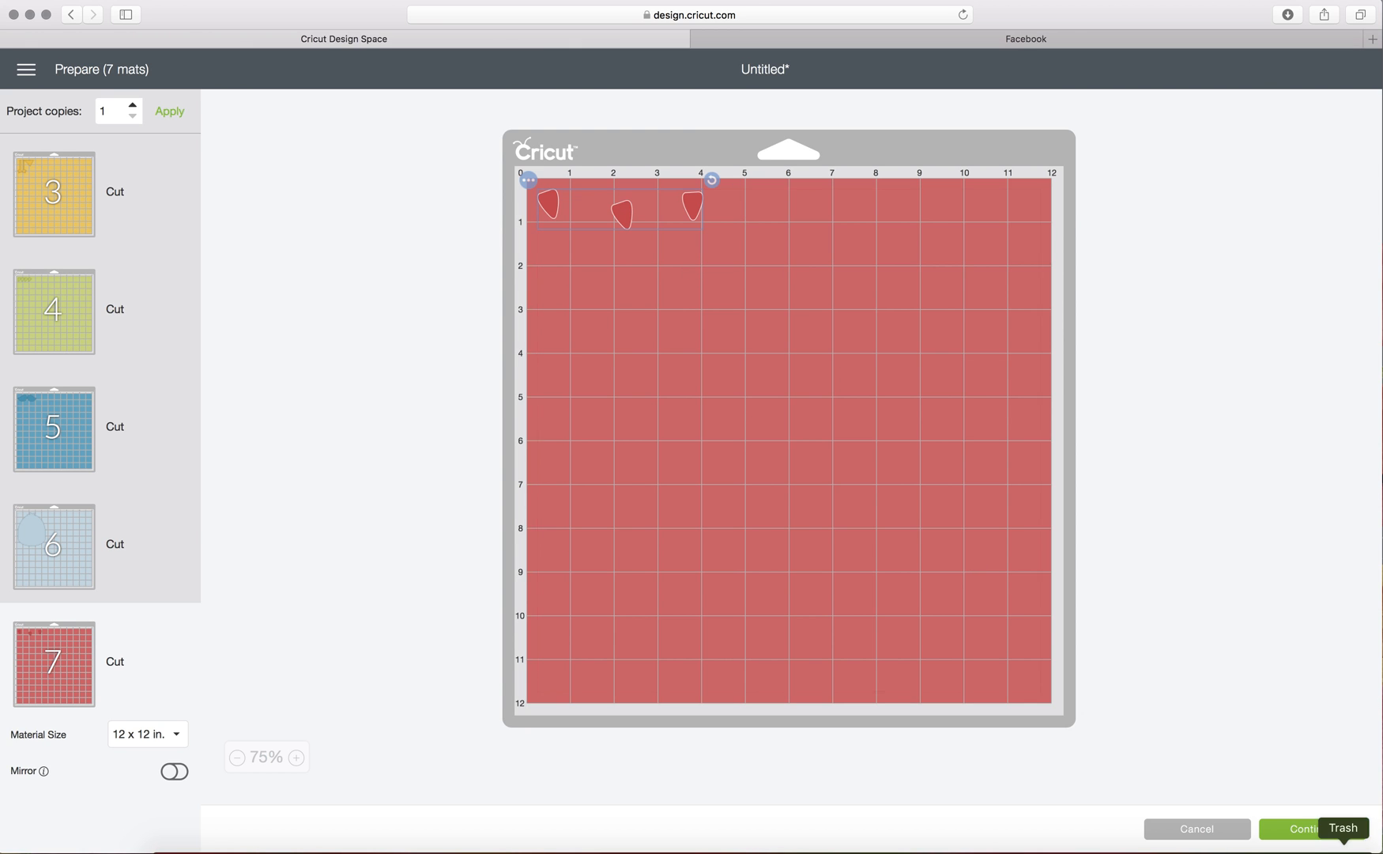
{"action": "left_click", "coordinate": [1166, 833]}
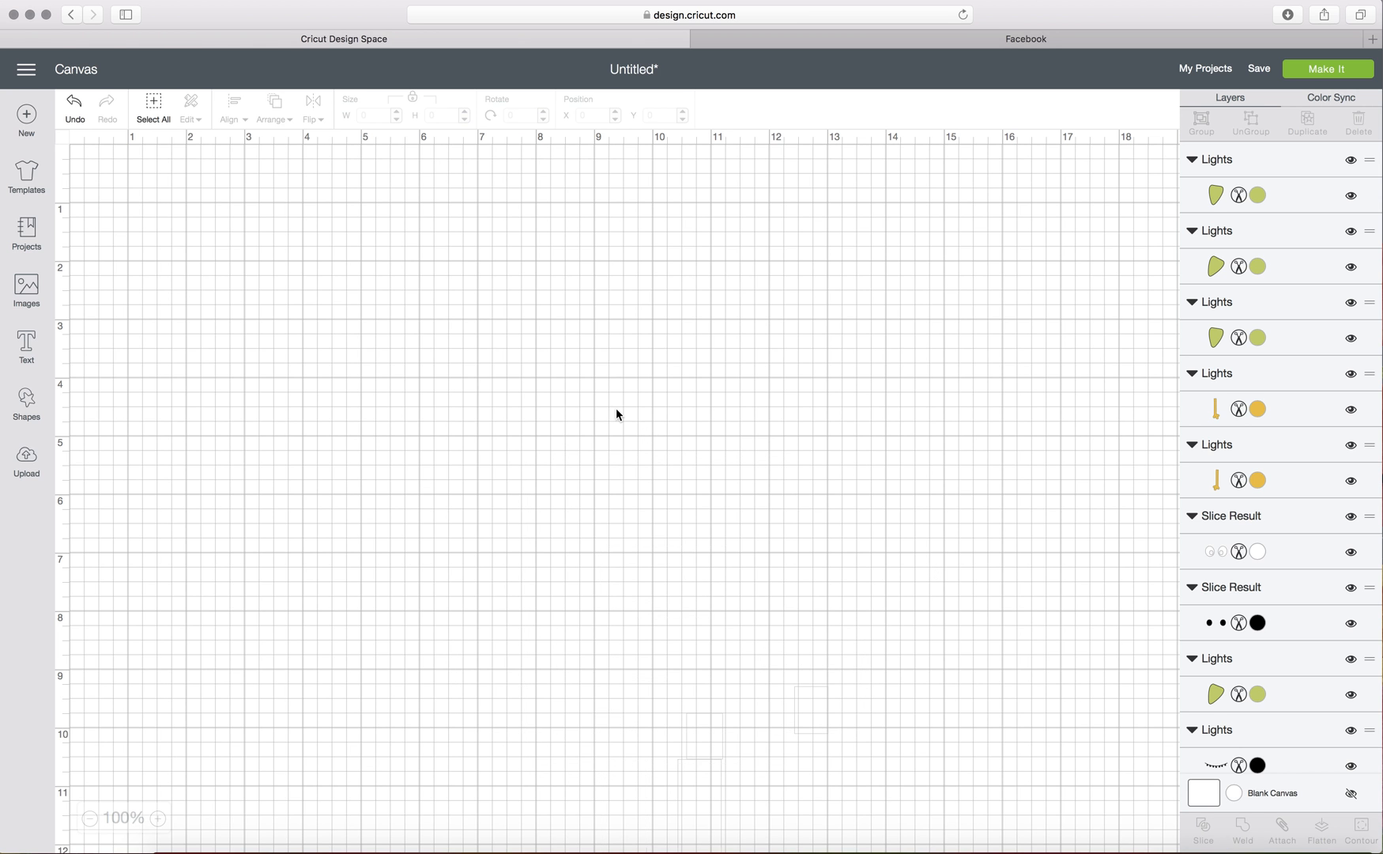
- Select all pieces of the rebuilt bird and set their overall width to 12 inches
{"action": "scroll", "coordinate": [371, 402], "scroll_direction": "down", "scroll_amount": 5}
{"action": "left_click_drag", "start_coordinate": [388, 189], "coordinate": [1022, 768]}
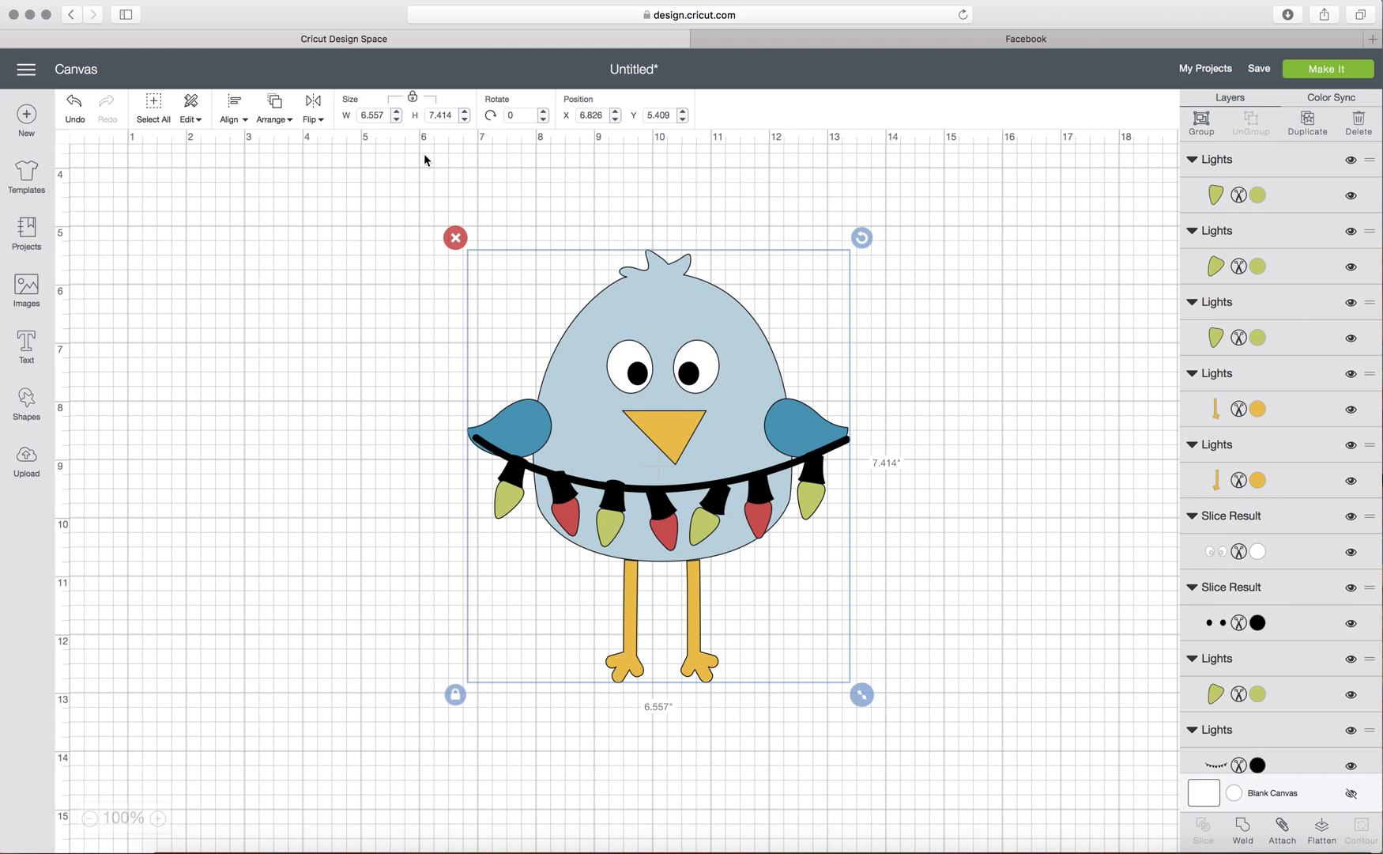
{"action": "type", "text": "12"}
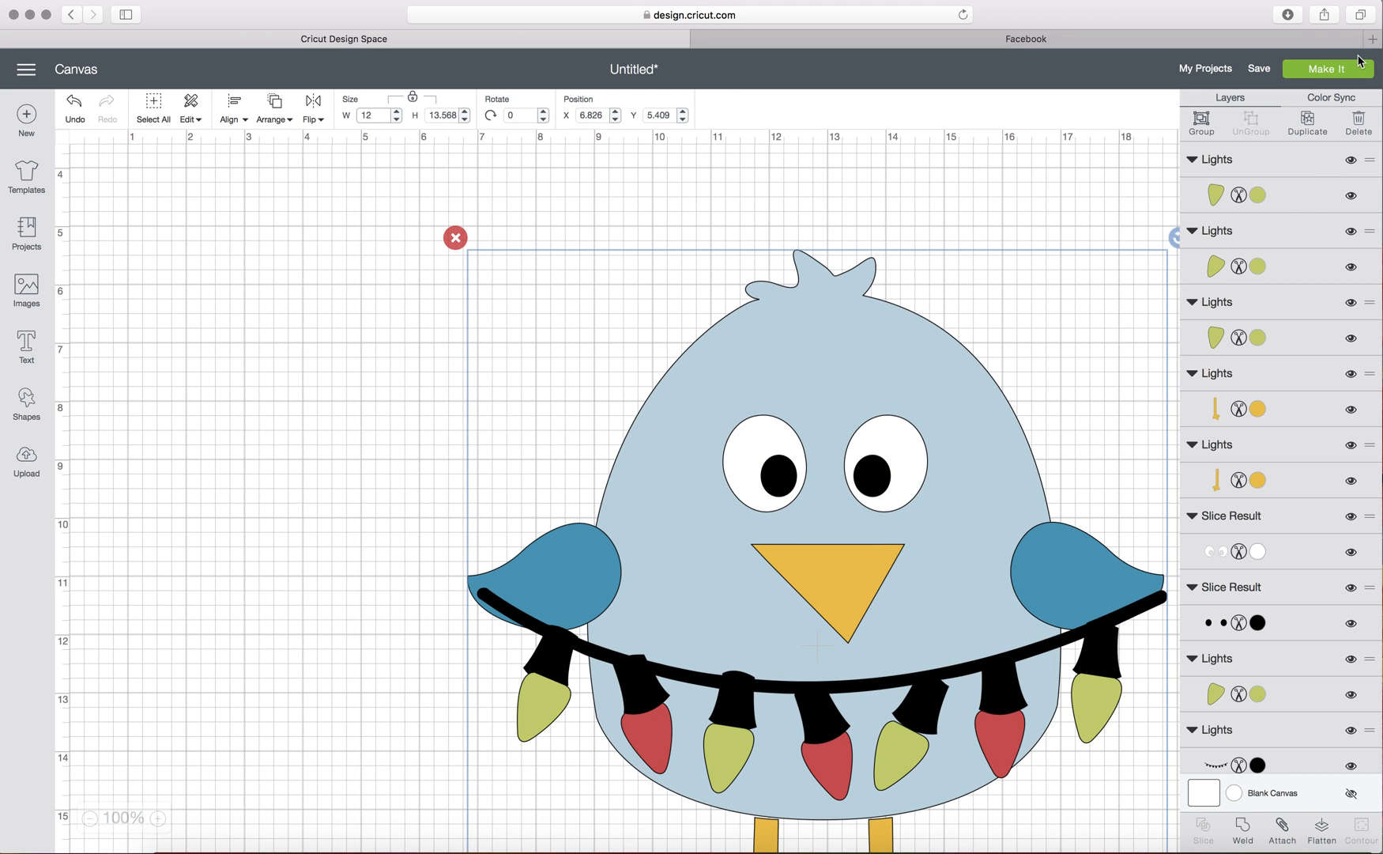
- Preview the enlarged bird's cut mats, checking the red, green and yellow ones, and return to the canvas
{"action": "left_click", "coordinate": [1347, 72]}
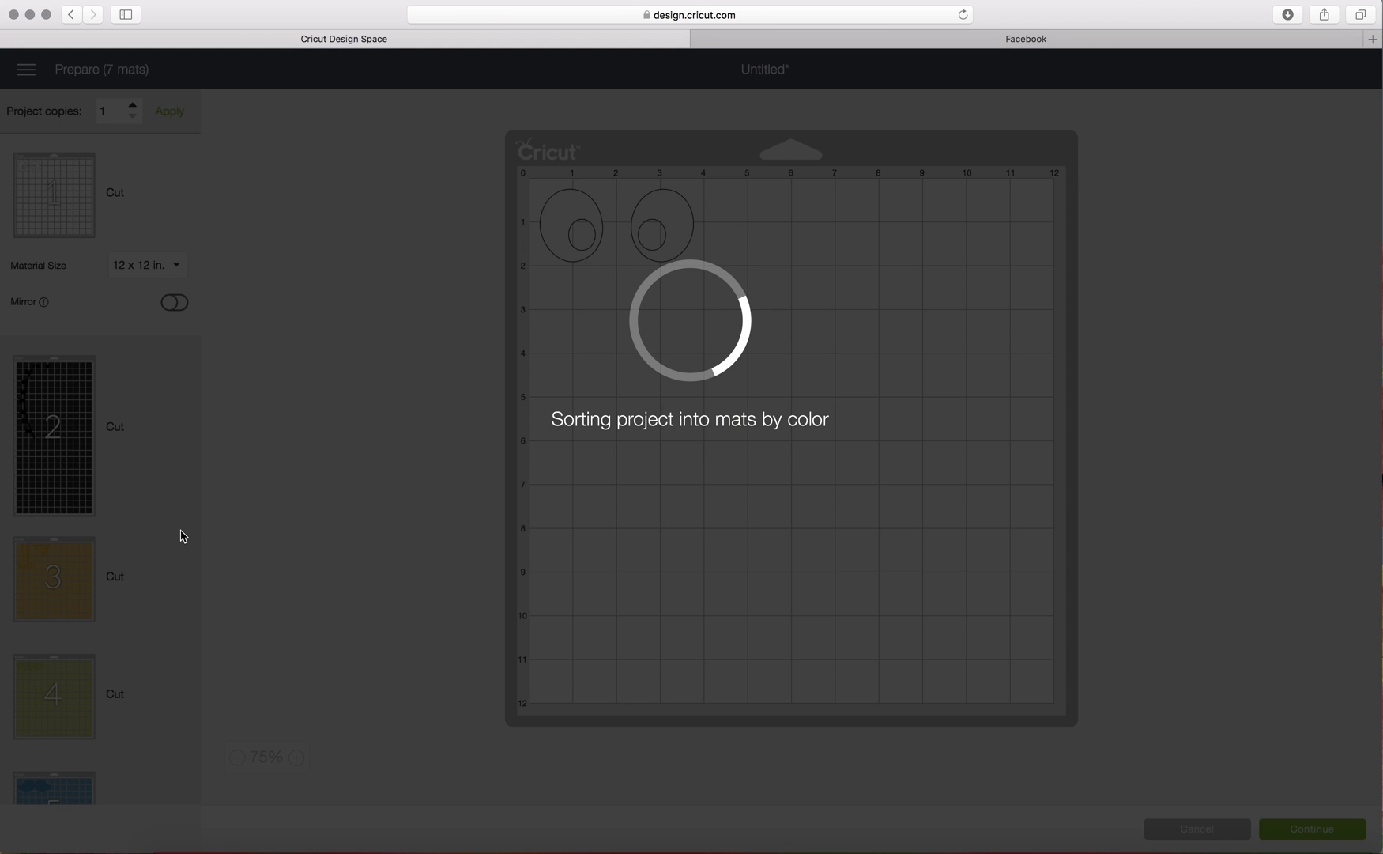
{"action": "scroll", "coordinate": [181, 529], "scroll_direction": "down", "scroll_amount": 6}
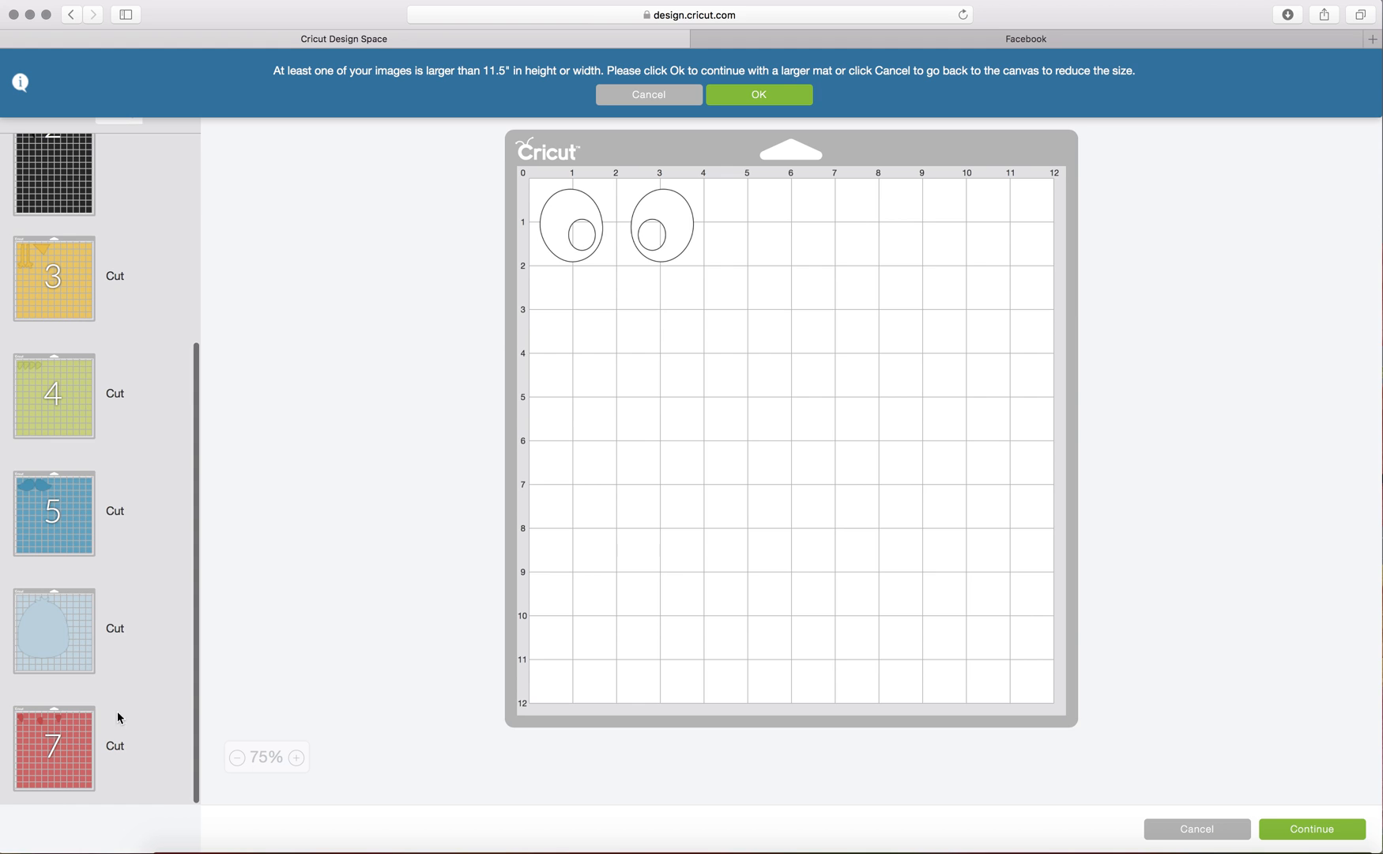
{"action": "left_click", "coordinate": [119, 718]}
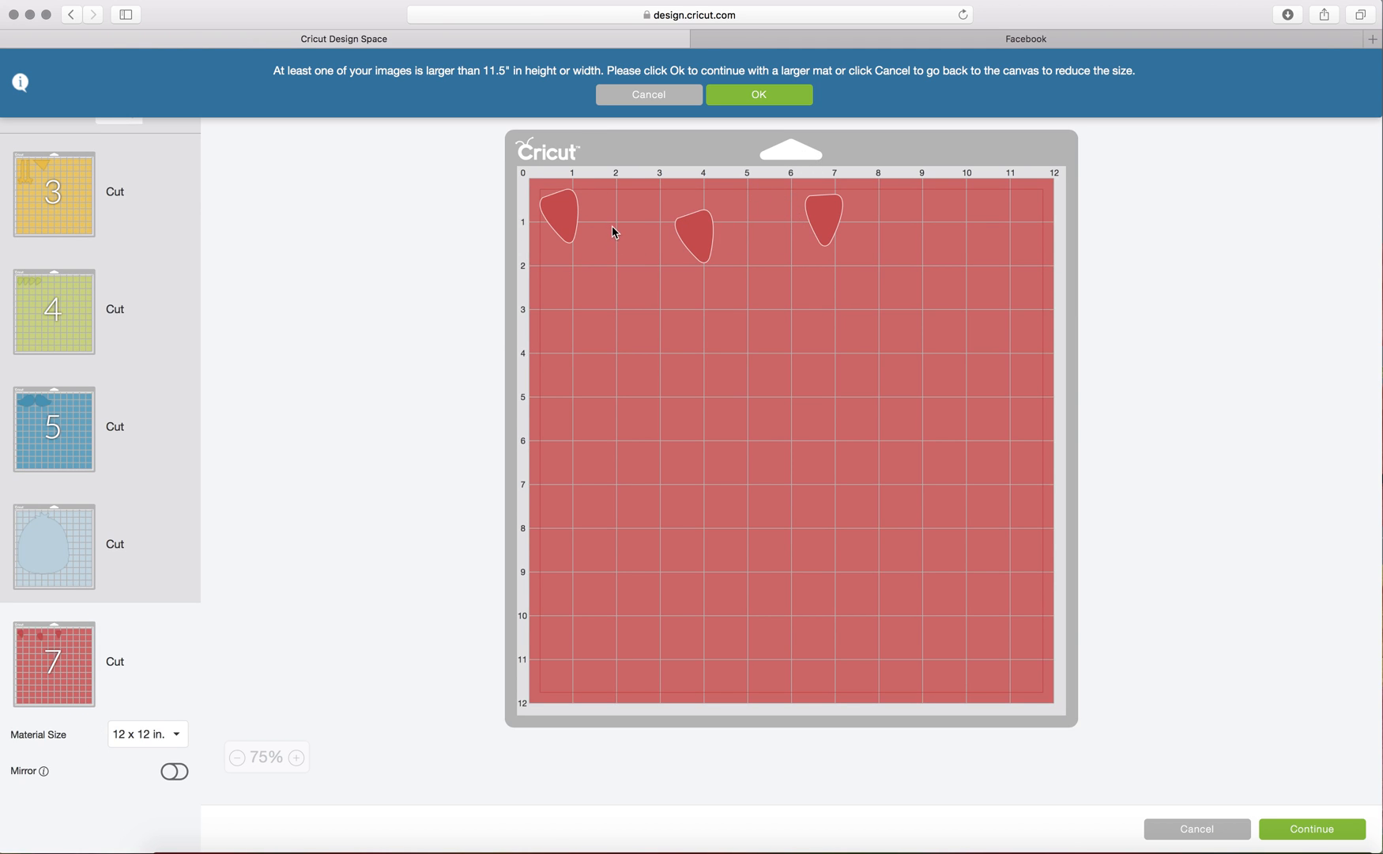
{"action": "left_click", "coordinate": [39, 310]}
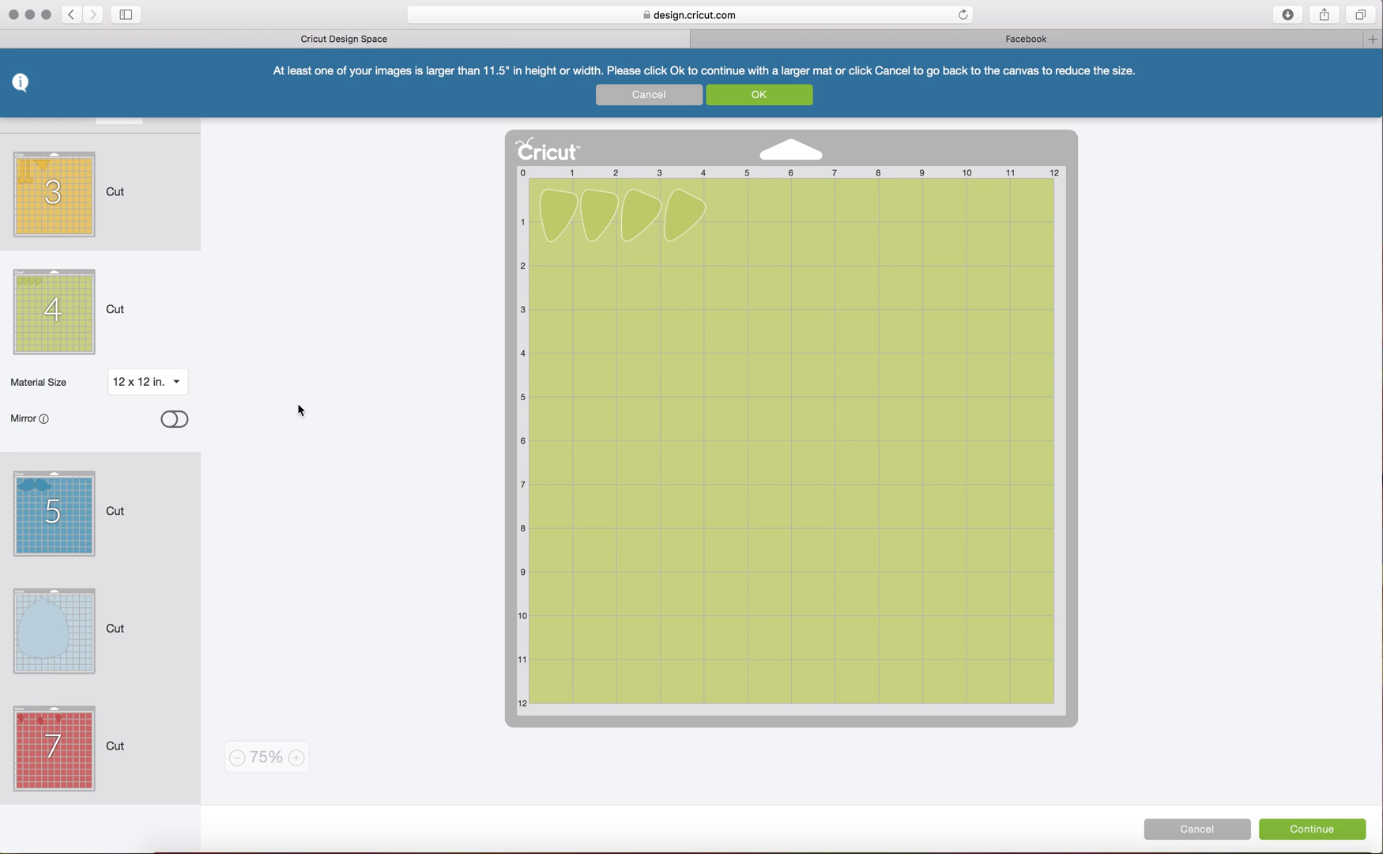
{"action": "left_click", "coordinate": [41, 166]}
{"action": "left_click_drag", "start_coordinate": [699, 233], "coordinate": [675, 234]}
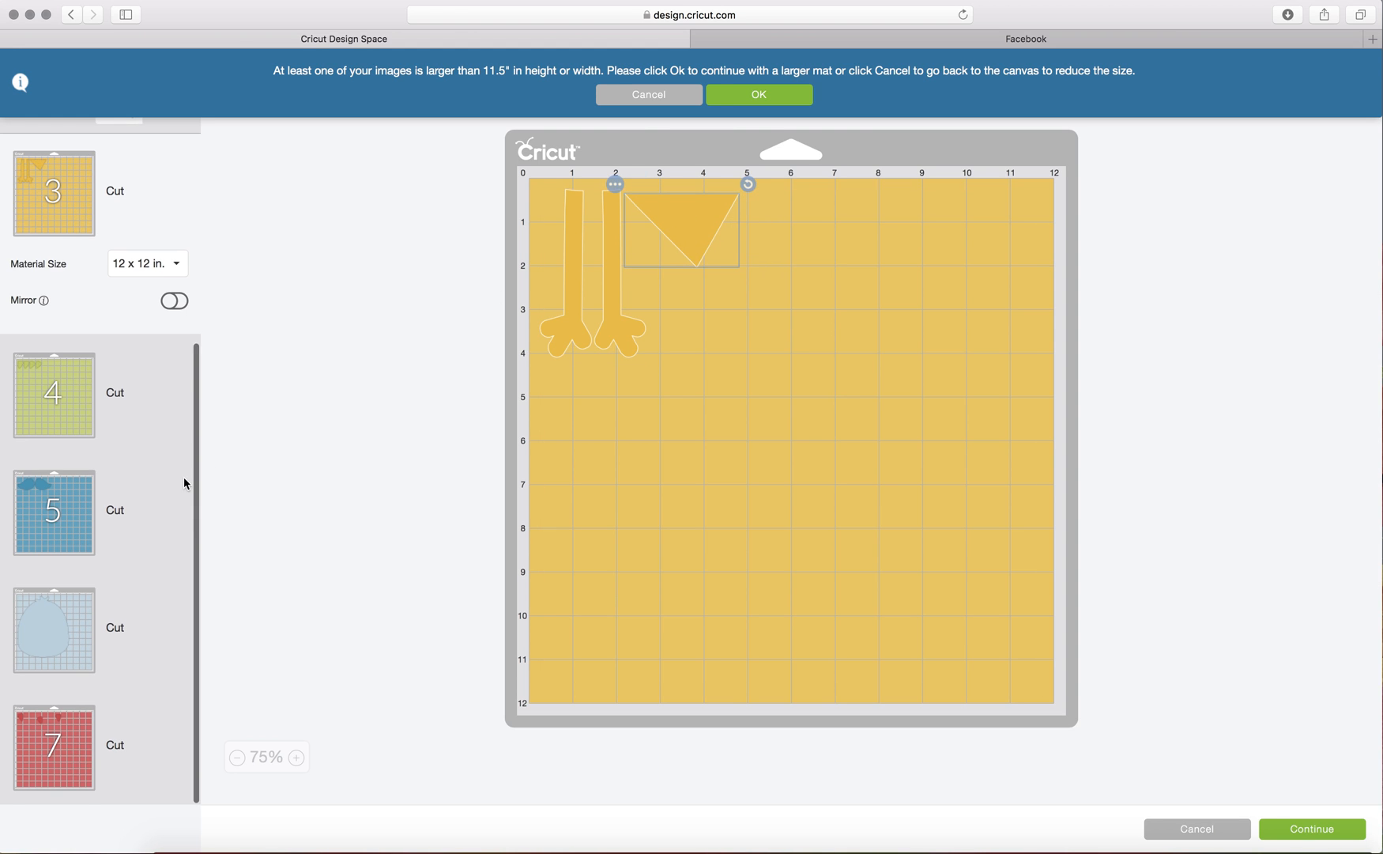
{"action": "scroll", "coordinate": [102, 617], "scroll_direction": "up", "scroll_amount": 5}
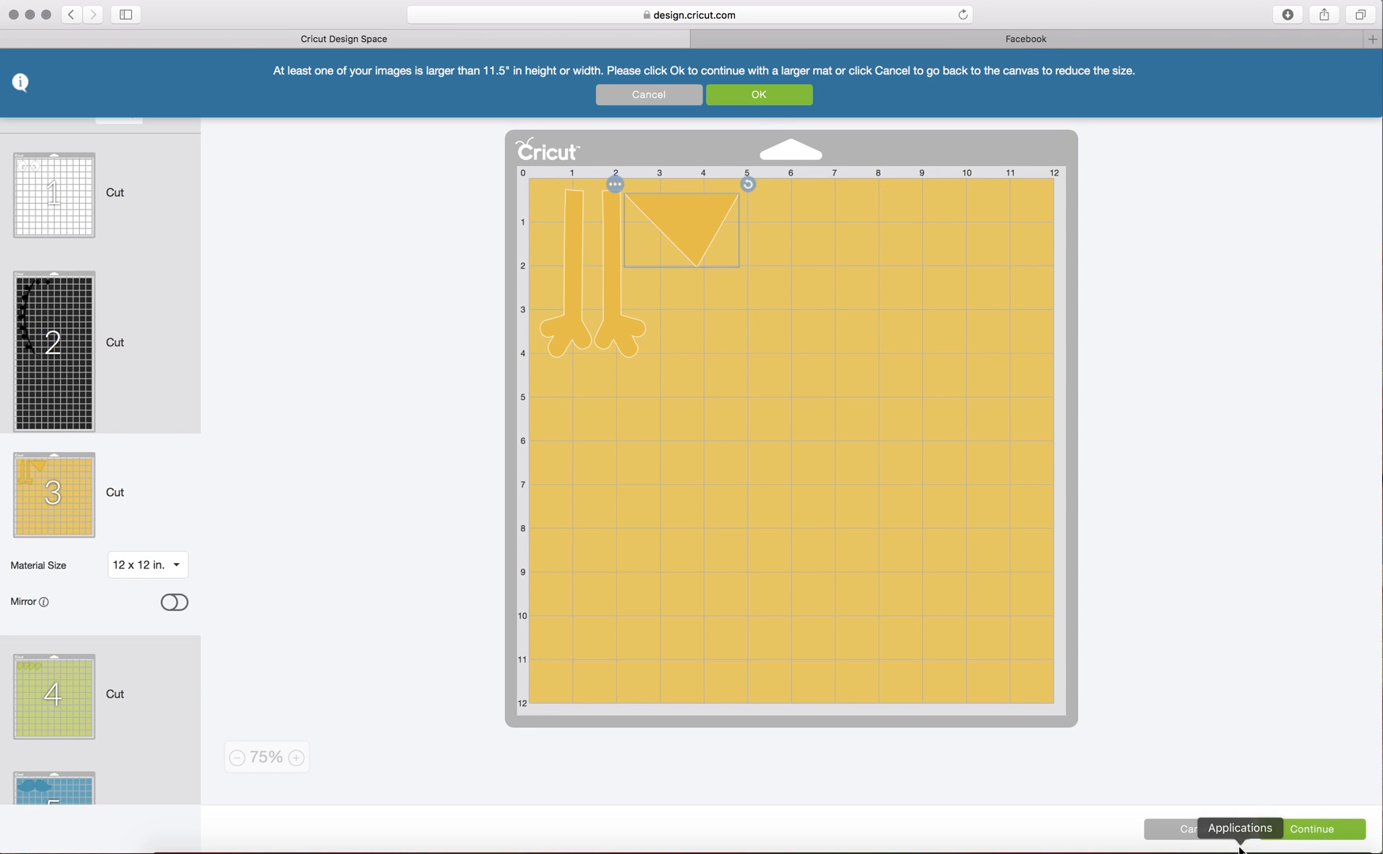
{"action": "left_click", "coordinate": [1218, 826]}
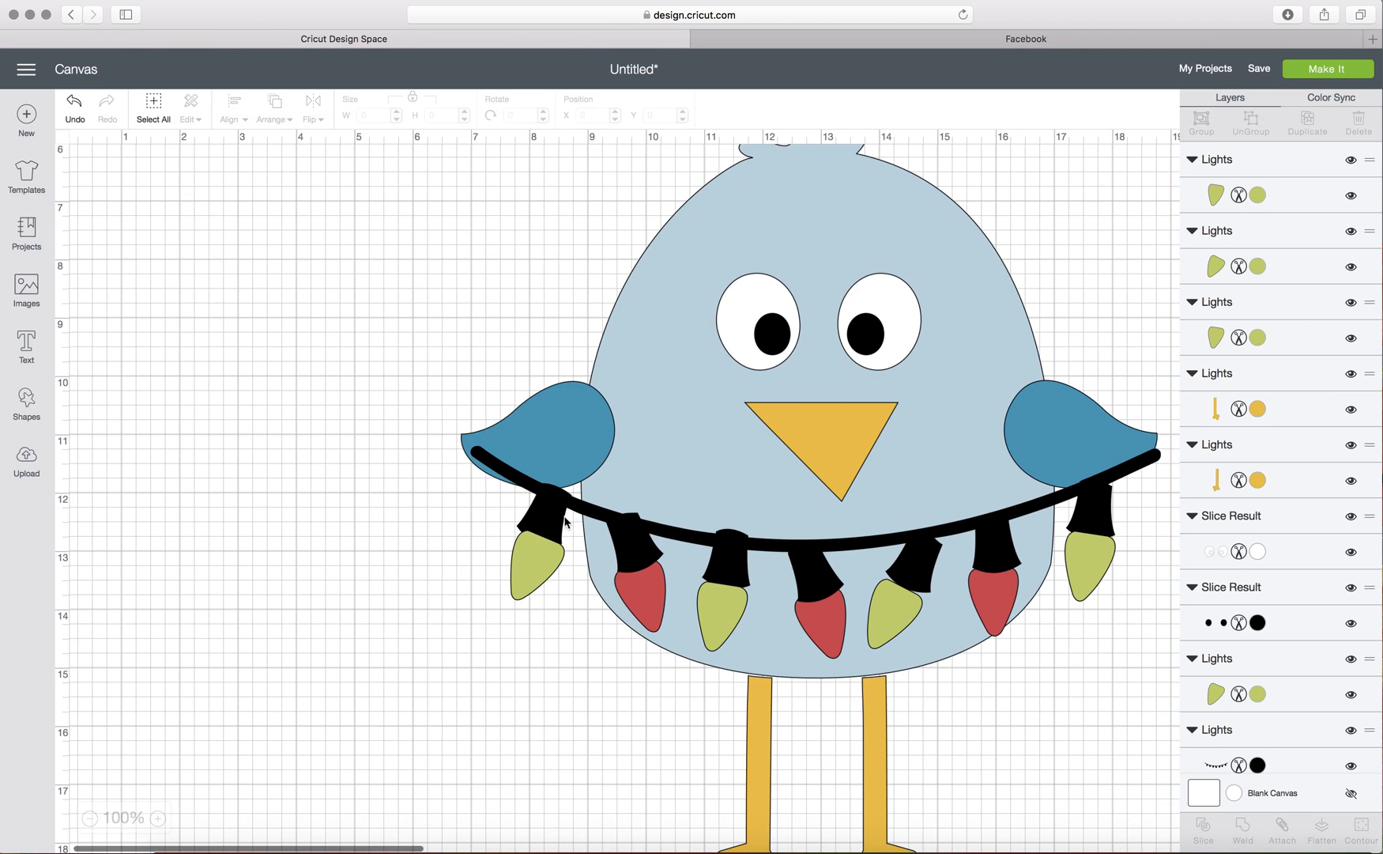
- Select all visible pieces of the assembled bird and delete them from the canvas
{"action": "left_click", "coordinate": [90, 818]}
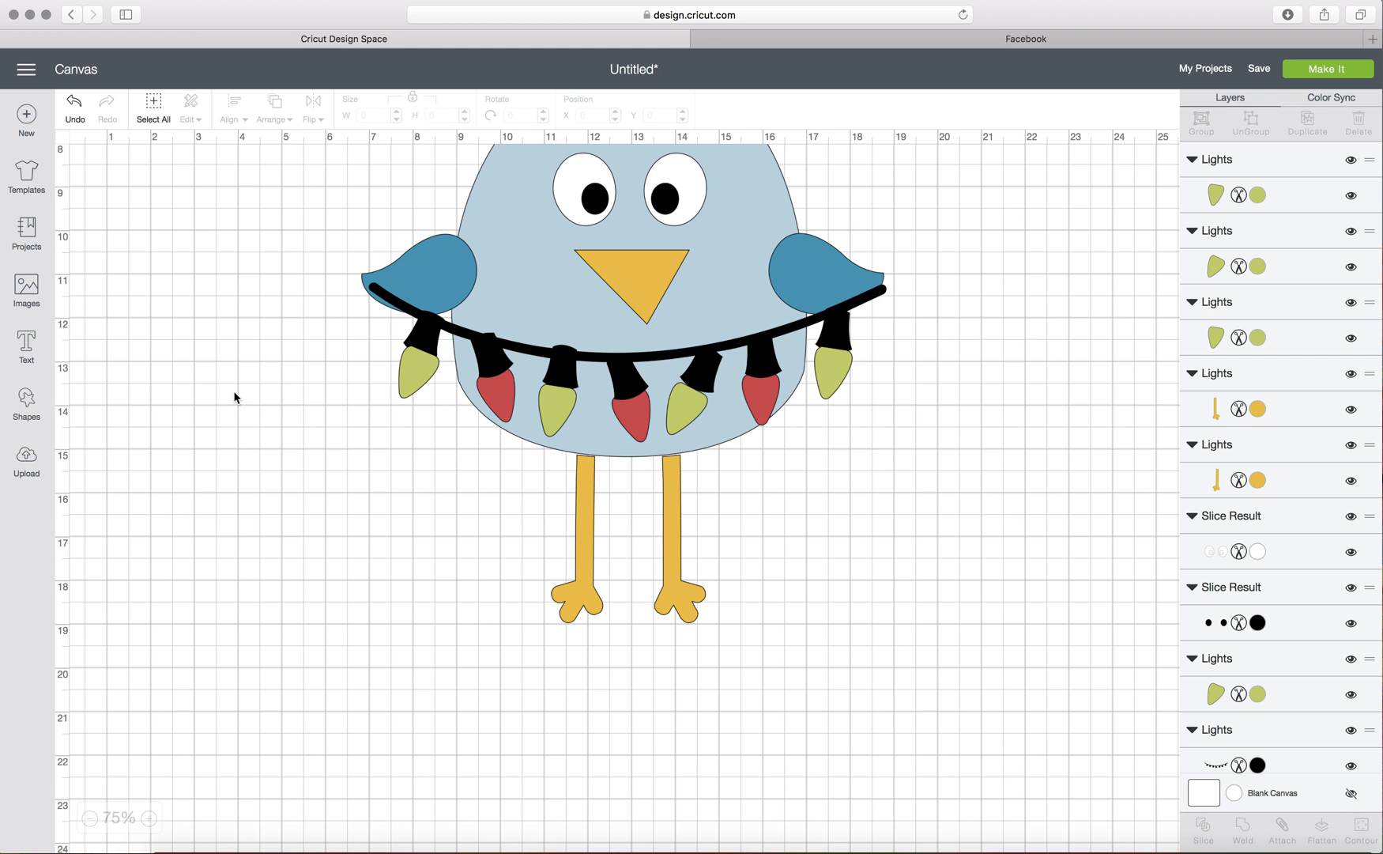
{"action": "scroll", "coordinate": [233, 392], "scroll_direction": "up", "scroll_amount": 5}
{"action": "left_click_drag", "start_coordinate": [292, 174], "coordinate": [858, 782]}
{"action": "left_click", "coordinate": [353, 173]}
{"action": "scroll", "coordinate": [769, 288], "scroll_direction": "down", "scroll_amount": 1}
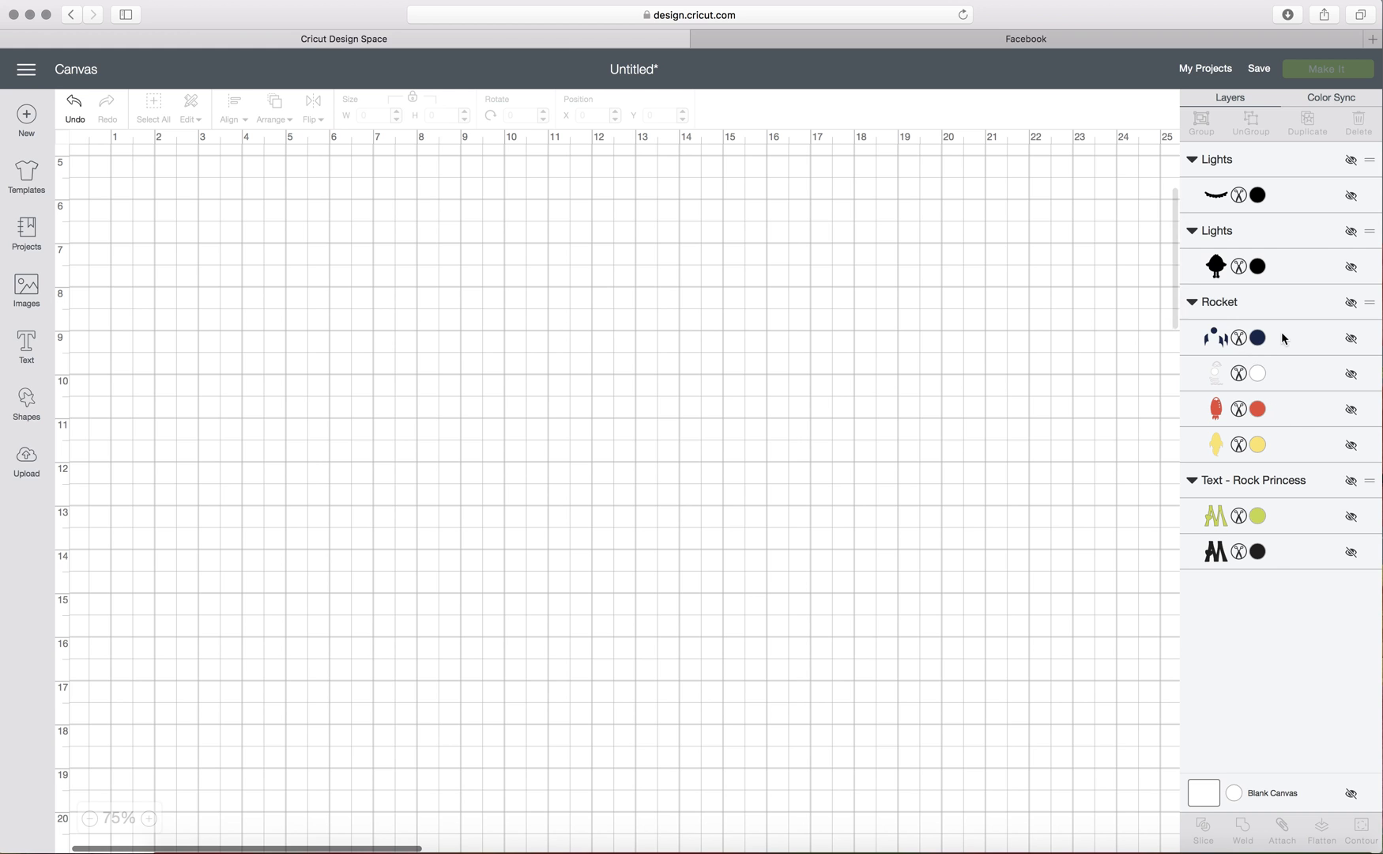
- Show the hidden rocket image, move it toward the canvas middle and enlarge it to about 5.84 by 10.65 inches
{"action": "left_click", "coordinate": [1350, 302]}
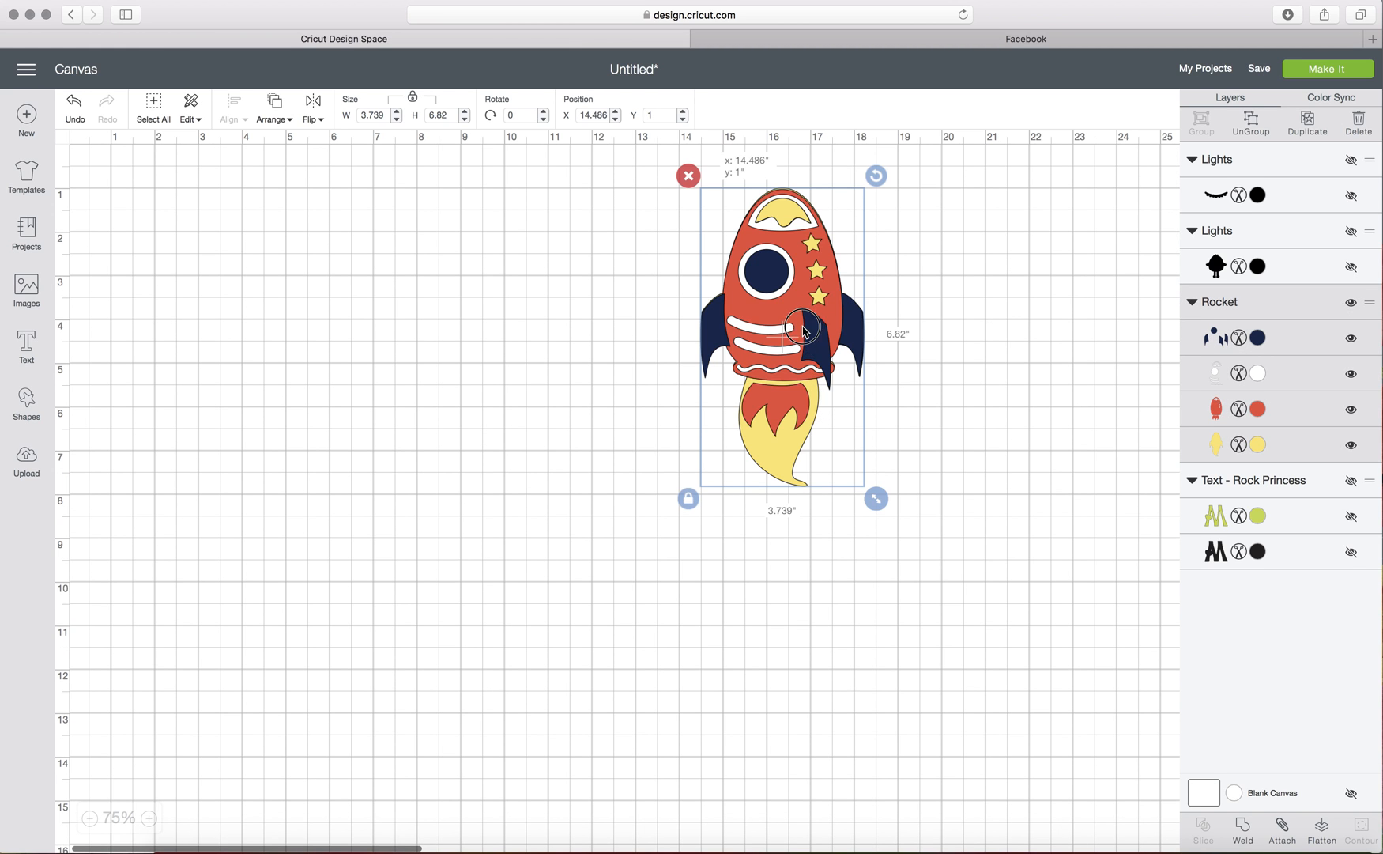
{"action": "left_click_drag", "start_coordinate": [808, 326], "coordinate": [688, 370]}
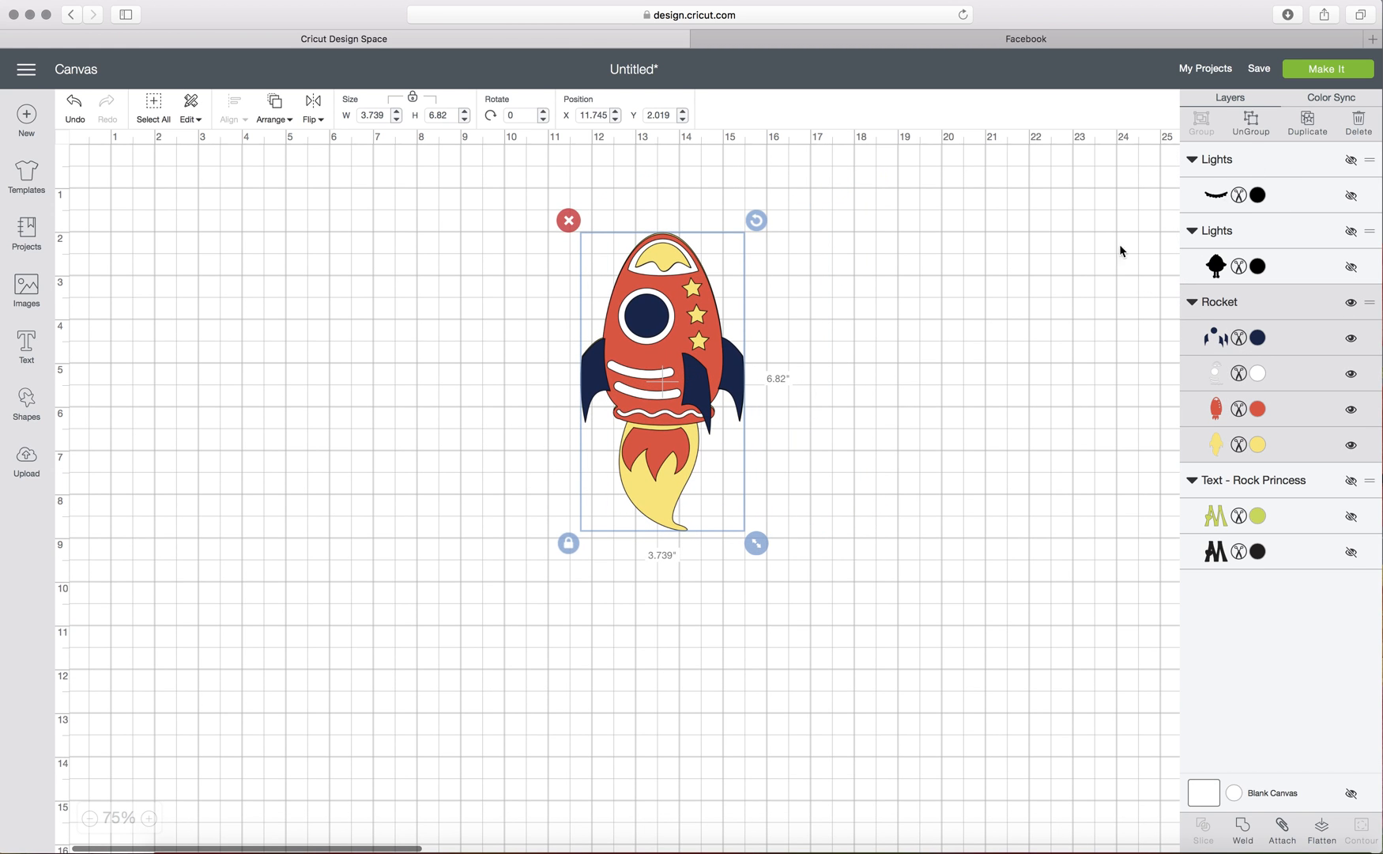
{"action": "left_click_drag", "start_coordinate": [756, 543], "coordinate": [898, 705]}
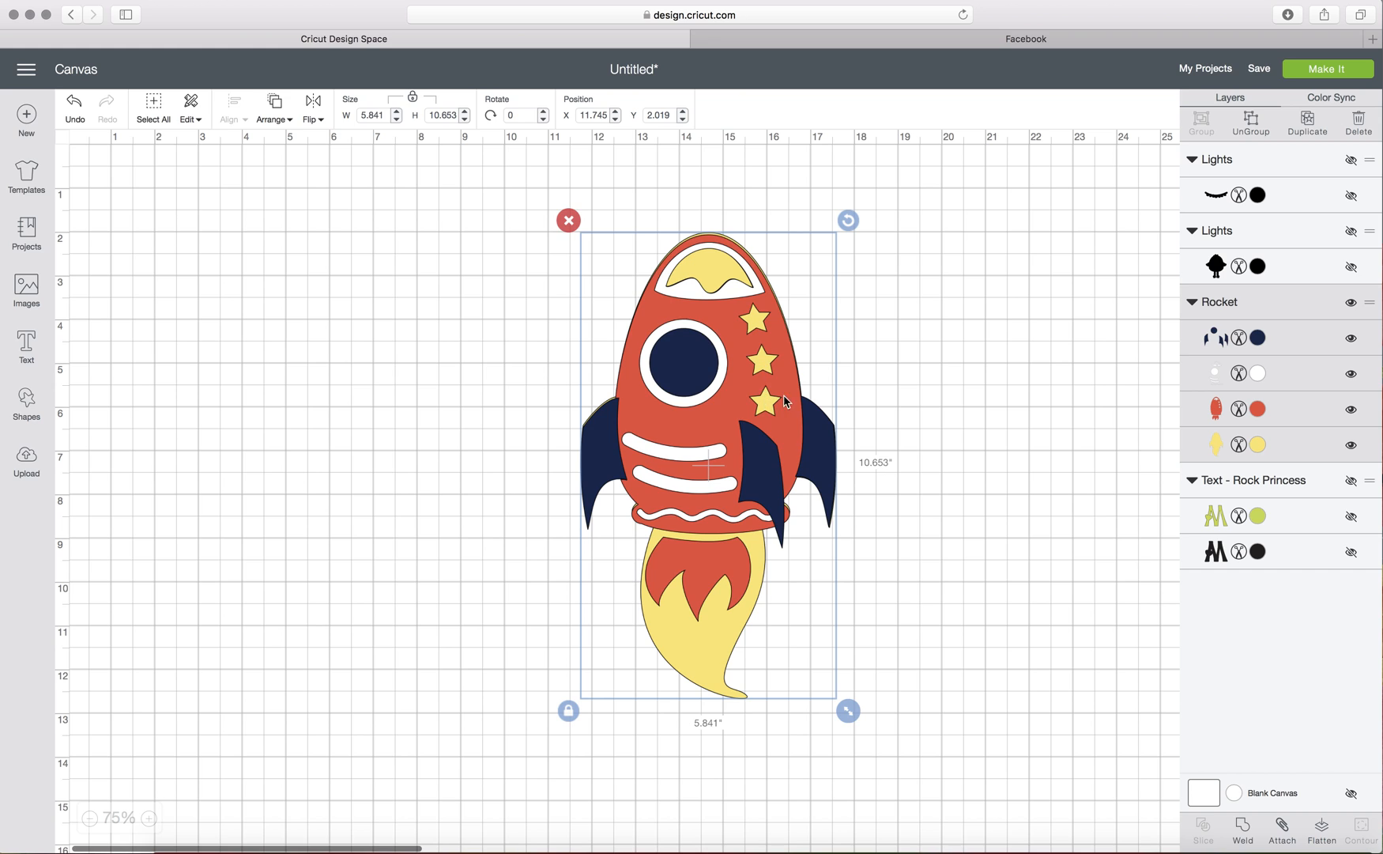
- Ungroup the rocket and hide the three star contours in its red body layer
{"action": "left_click", "coordinate": [1254, 120]}
{"action": "left_click", "coordinate": [749, 390]}
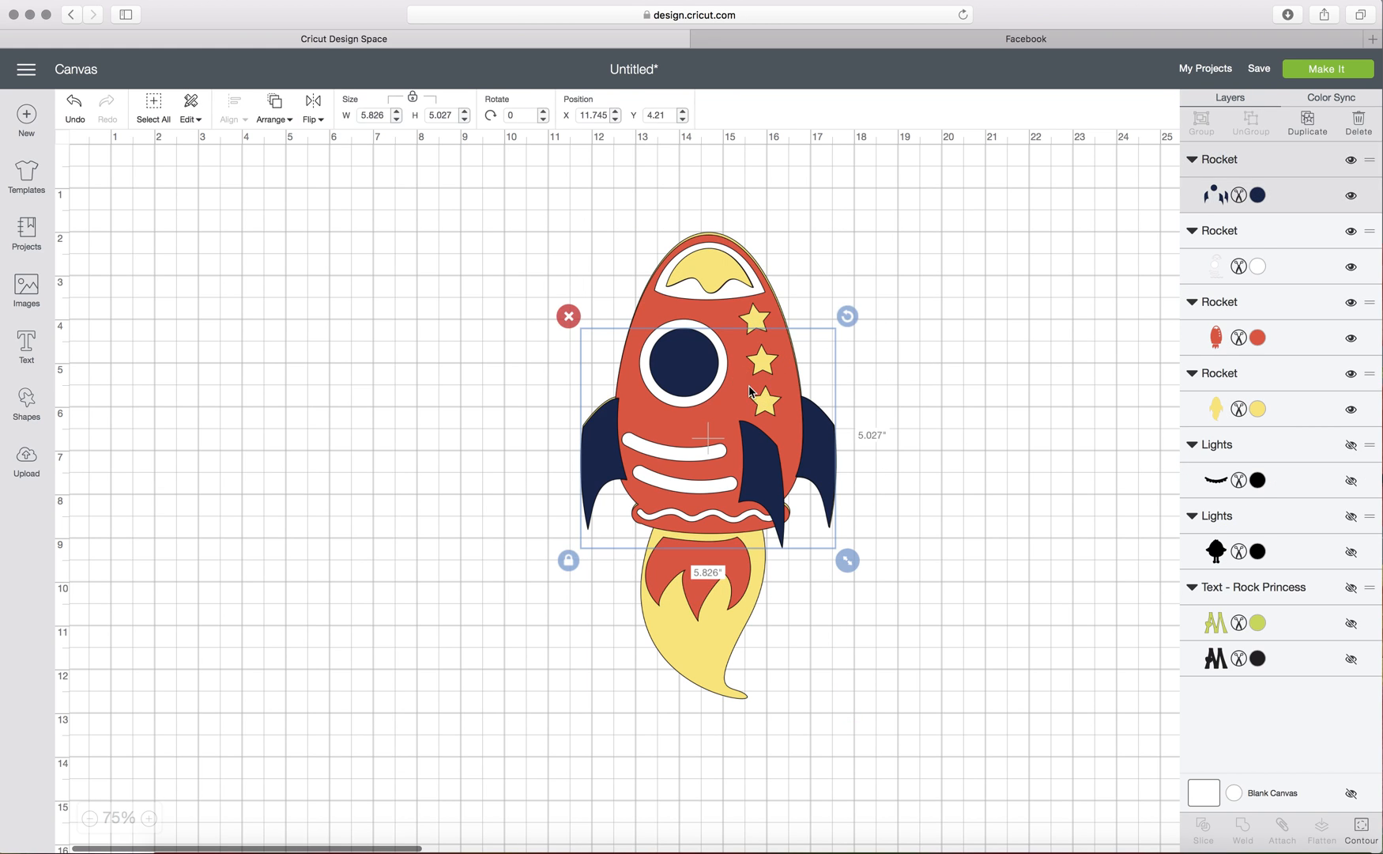
{"action": "left_click", "coordinate": [1296, 345]}
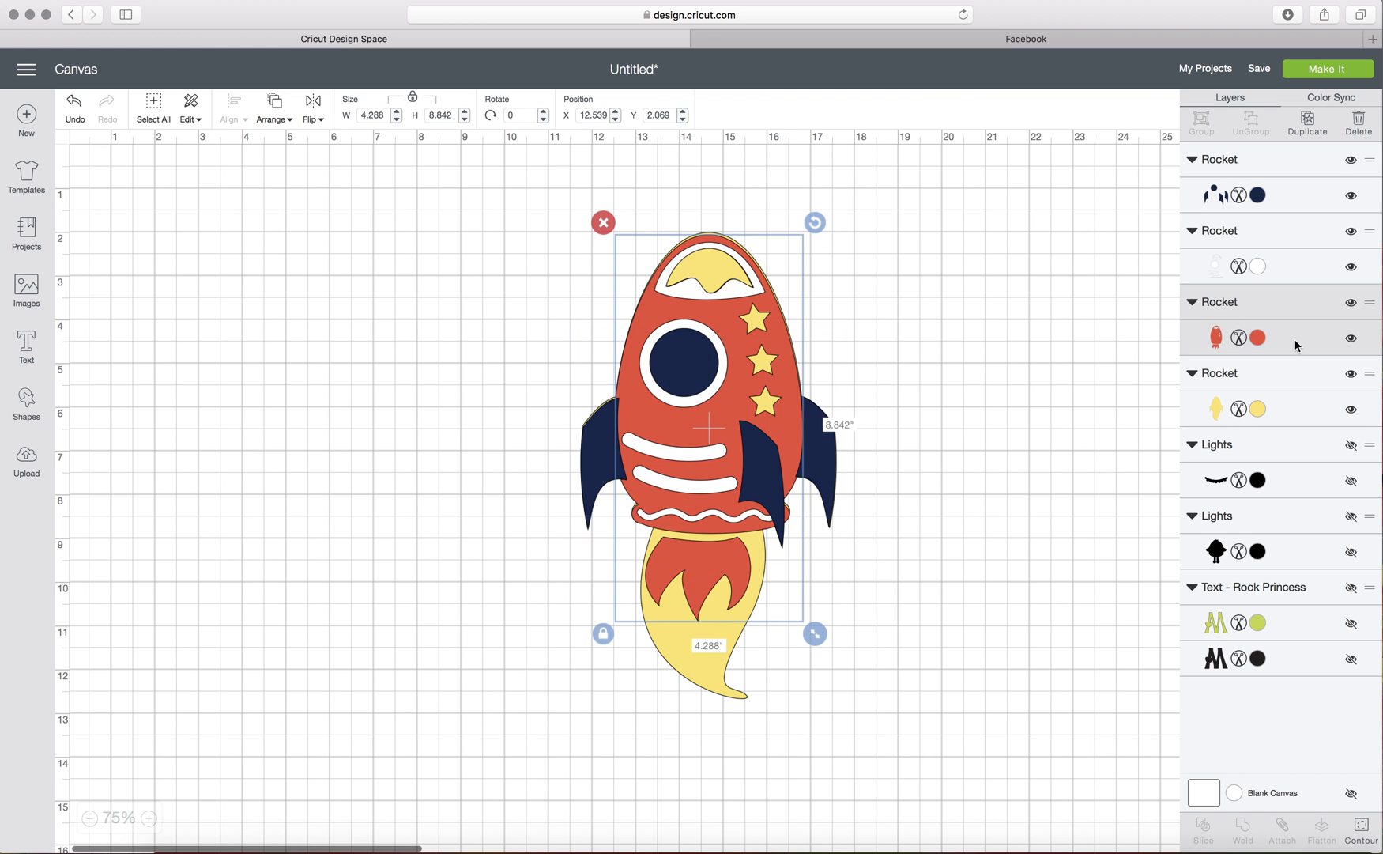
{"action": "left_click", "coordinate": [1360, 828]}
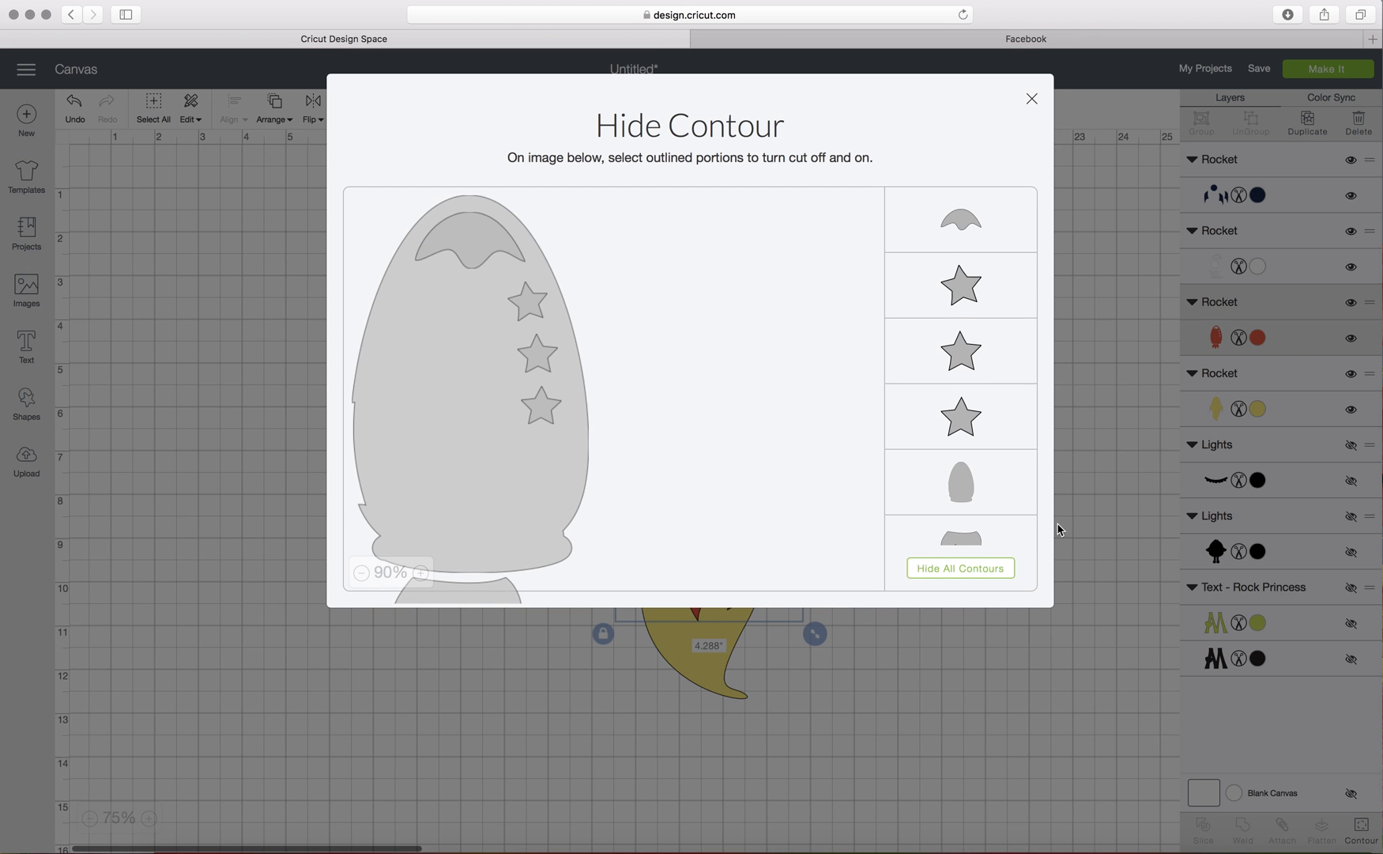
{"action": "left_click", "coordinate": [542, 411]}
{"action": "left_click", "coordinate": [537, 356]}
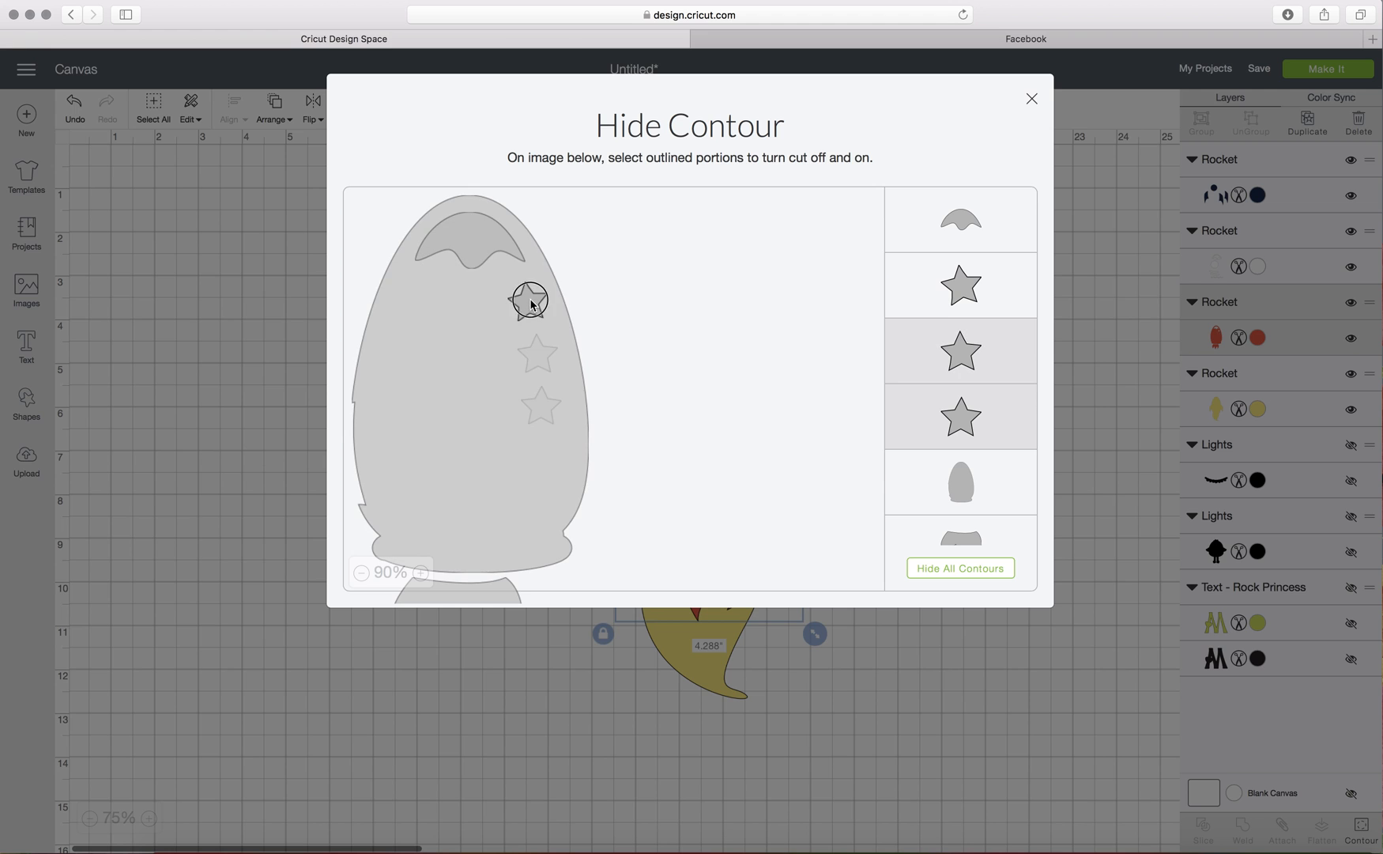
{"action": "left_click", "coordinate": [528, 302]}
{"action": "left_click", "coordinate": [1031, 99]}
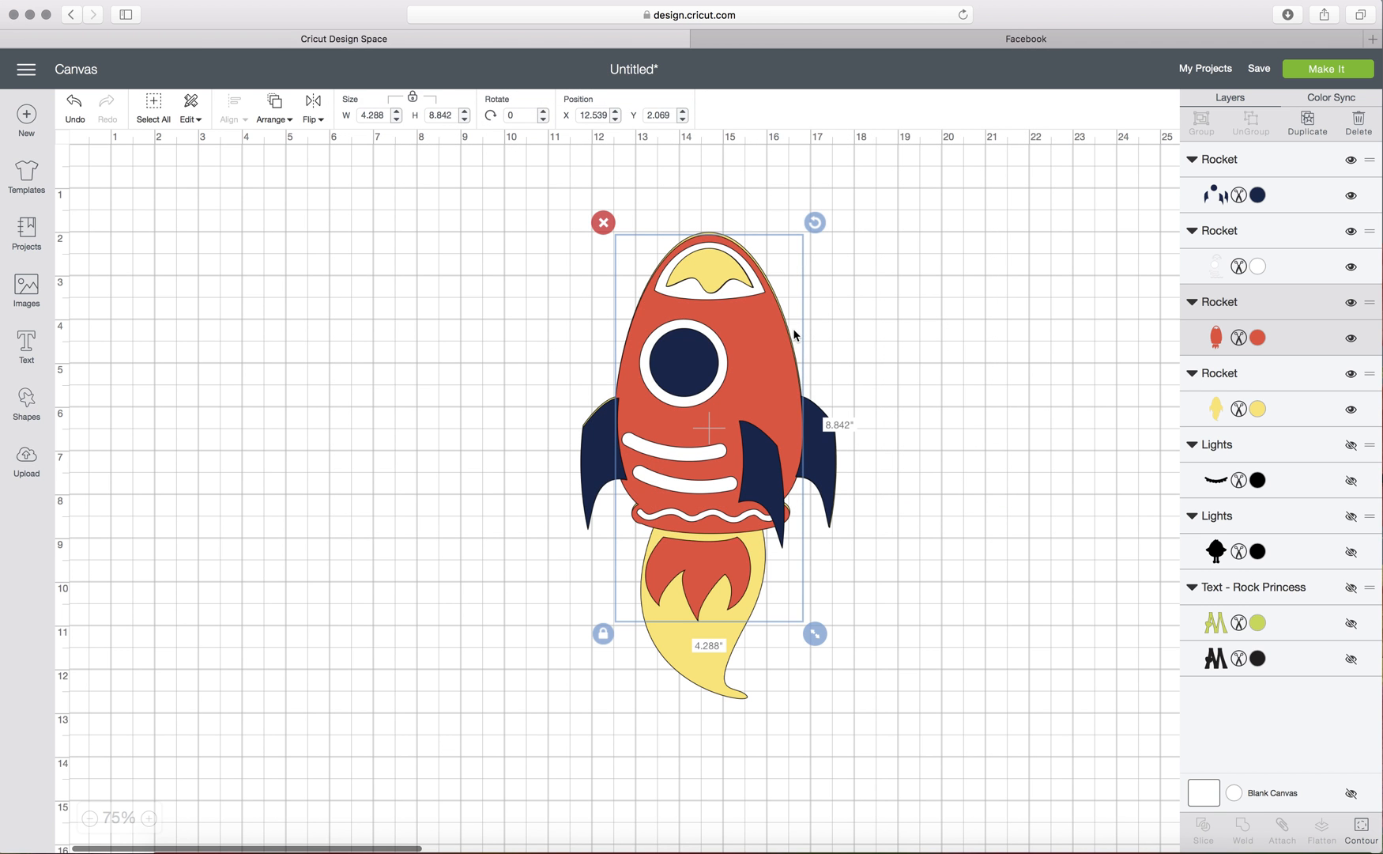
{"action": "left_click", "coordinate": [842, 346]}
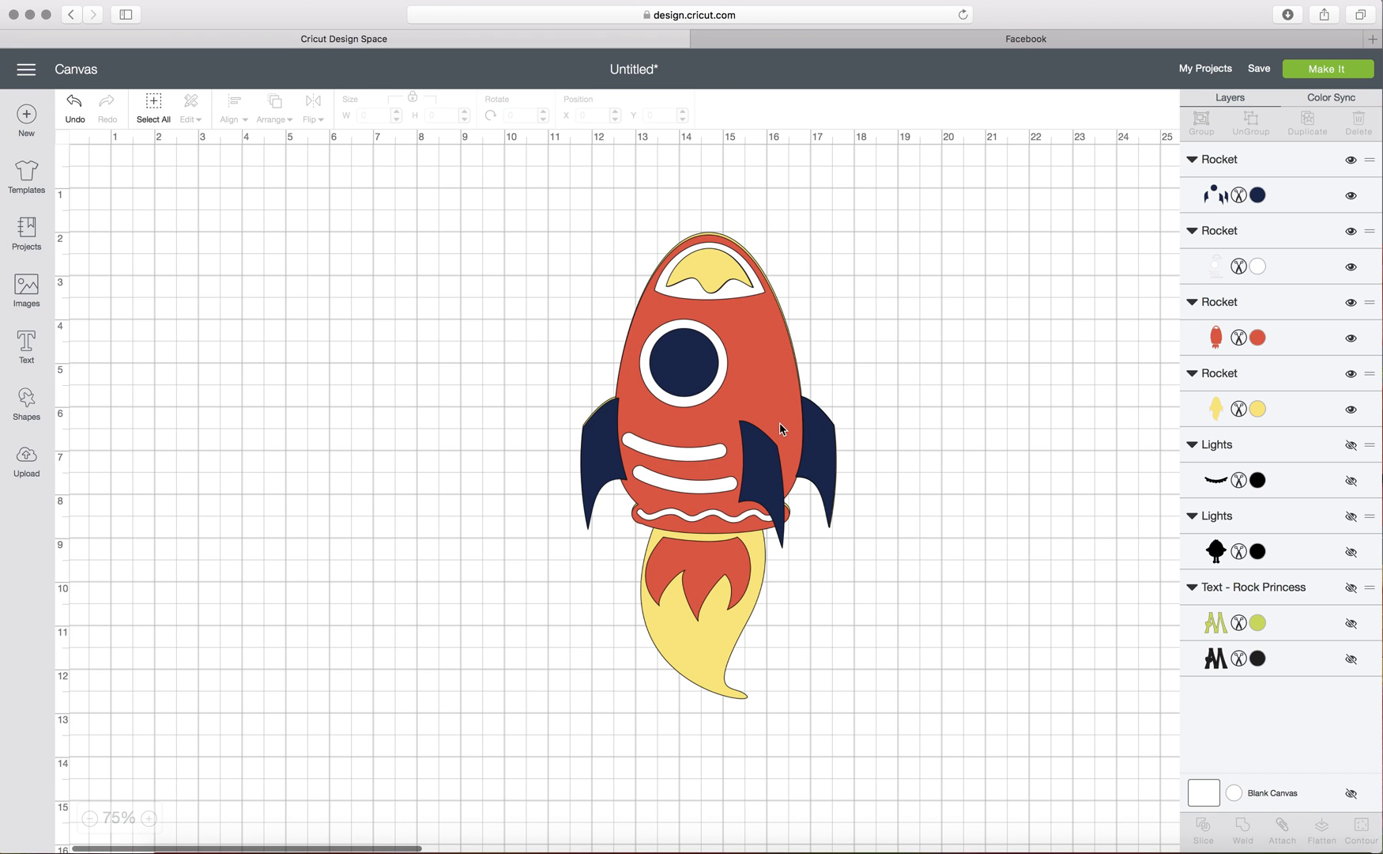
- Add a small circle about 0.44 inches wide and duplicate it twice, placing all three down the right side of the rocket's red body
{"action": "left_click", "coordinate": [24, 402]}
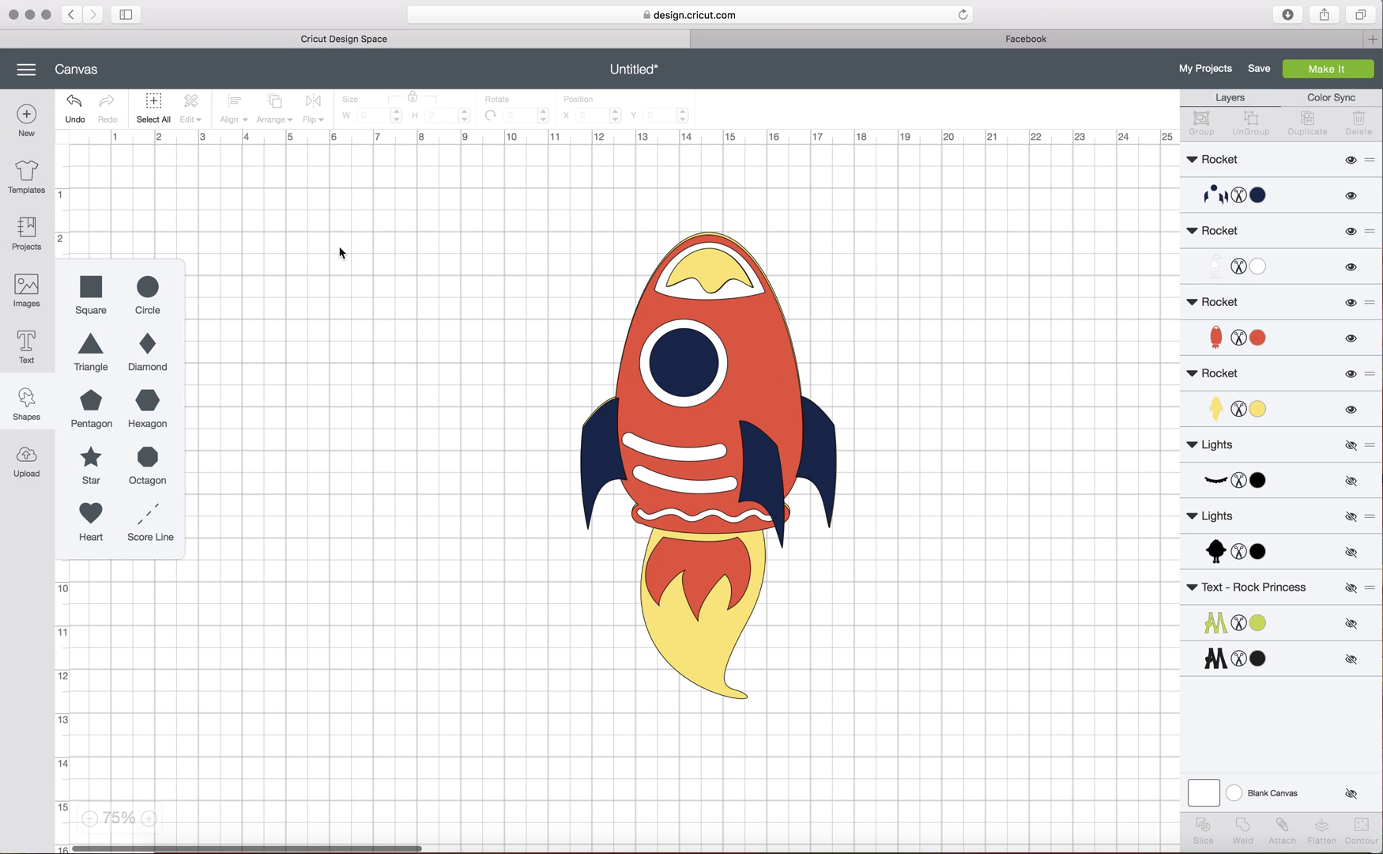
{"action": "left_click", "coordinate": [147, 288]}
{"action": "left_click_drag", "start_coordinate": [237, 278], "coordinate": [819, 382]}
{"action": "left_click_drag", "start_coordinate": [865, 466], "coordinate": [790, 397]}
{"action": "left_click", "coordinate": [1307, 120]}
{"action": "left_click", "coordinate": [1314, 124]}
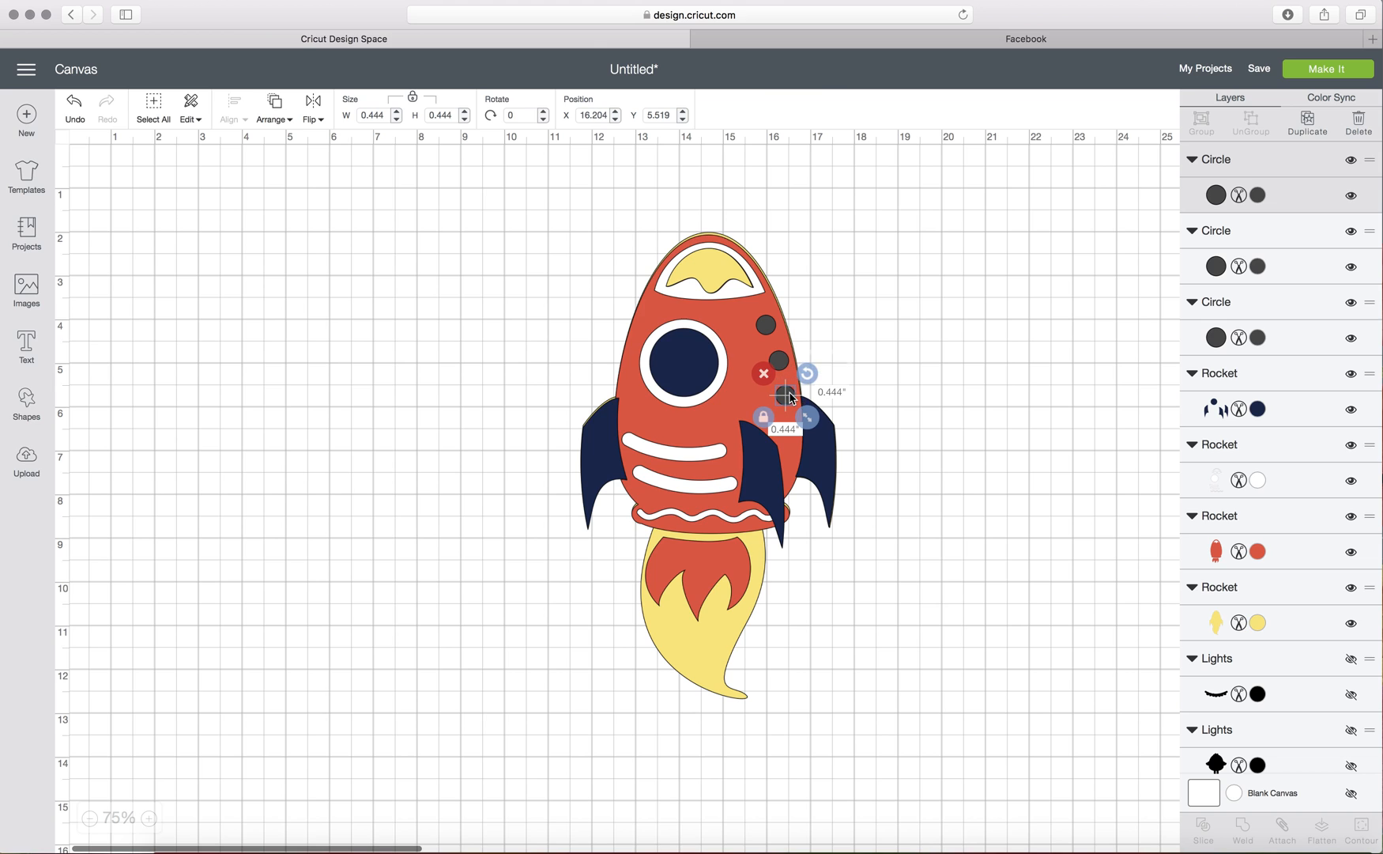
{"action": "left_click", "coordinate": [928, 379]}
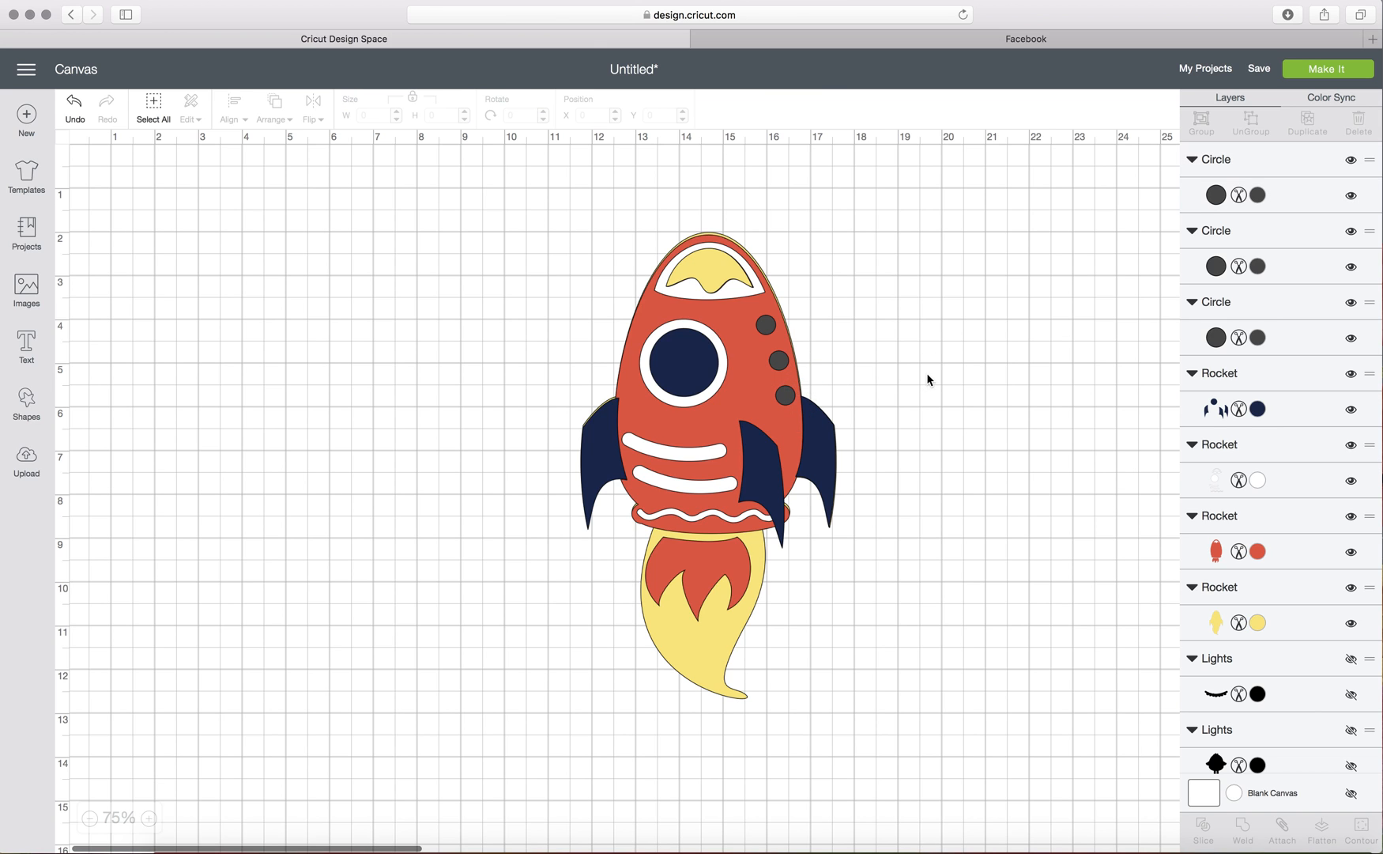
{"action": "left_click", "coordinate": [786, 397]}
{"action": "left_click", "coordinate": [780, 362], "text": "shift"}
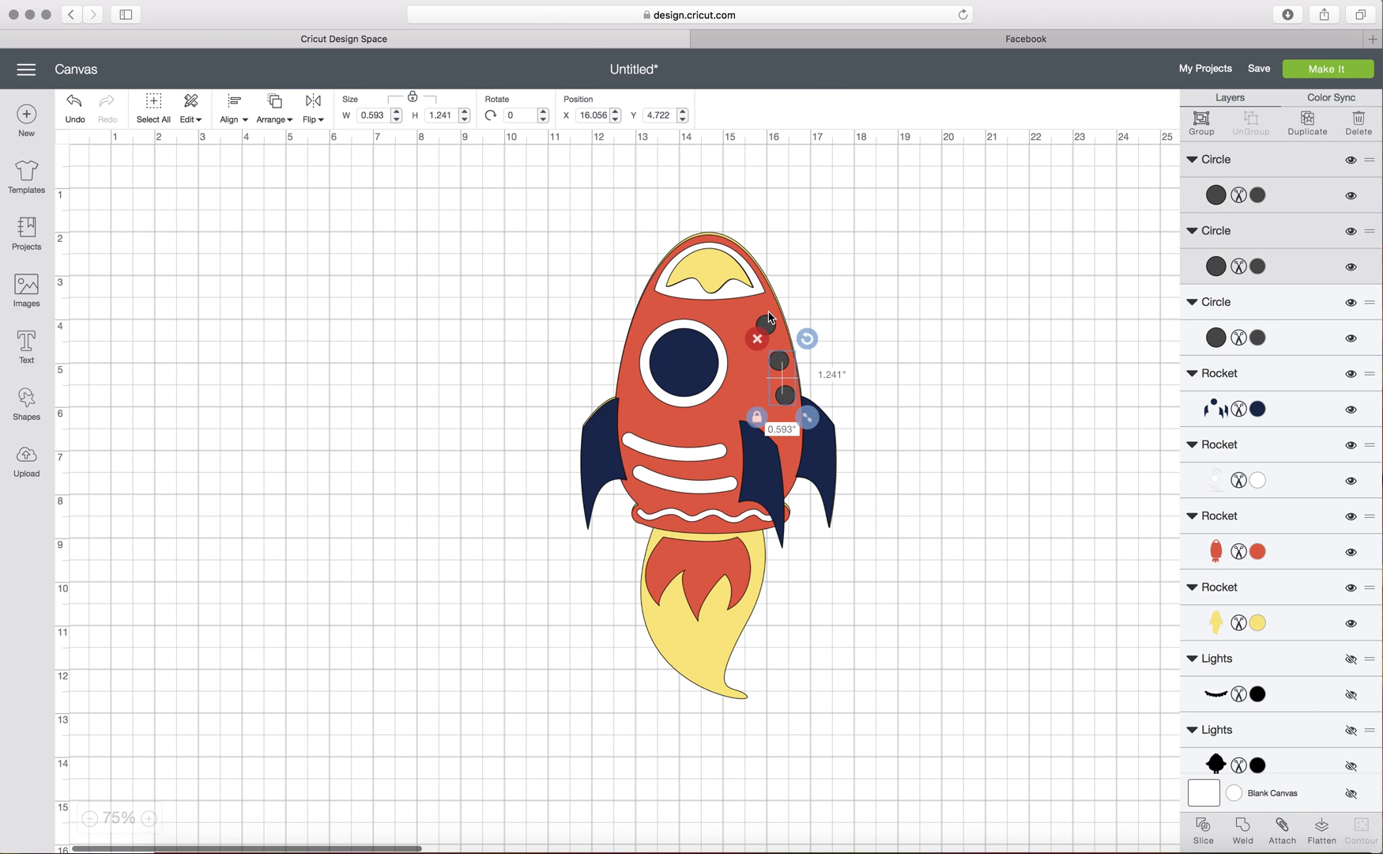
{"action": "left_click", "coordinate": [842, 313]}
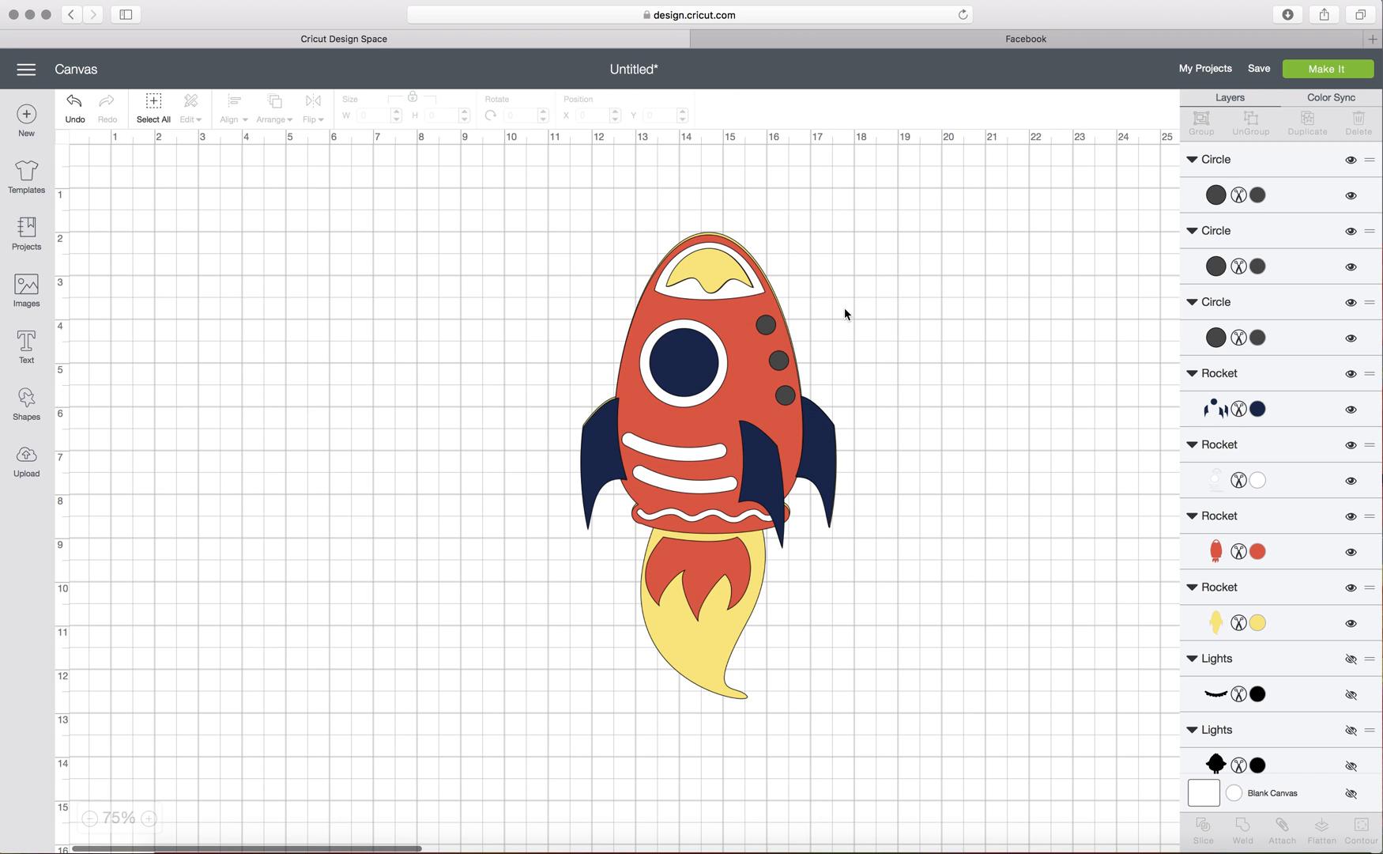
{"action": "left_click", "coordinate": [768, 327]}
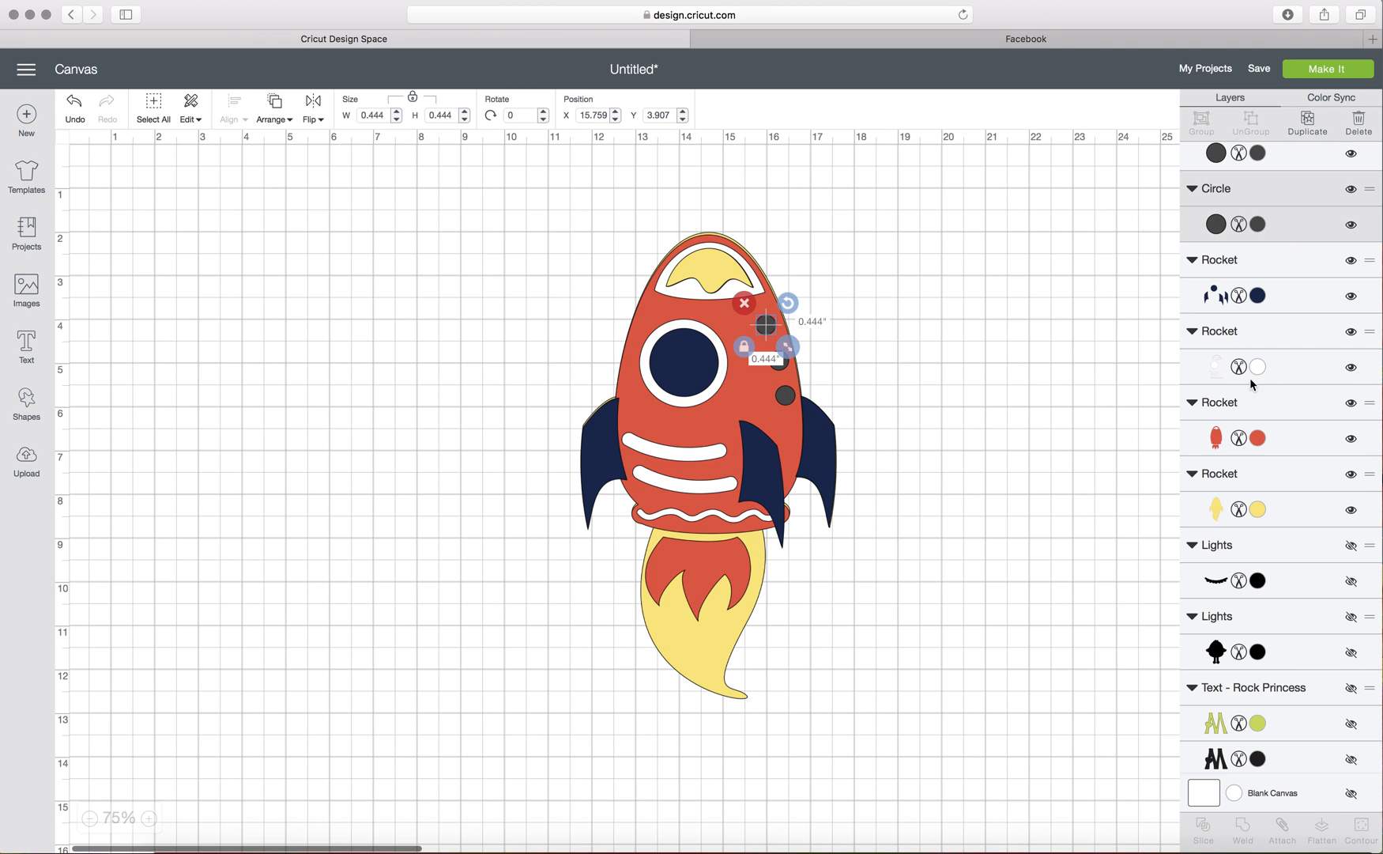
{"action": "left_click", "coordinate": [1304, 439]}
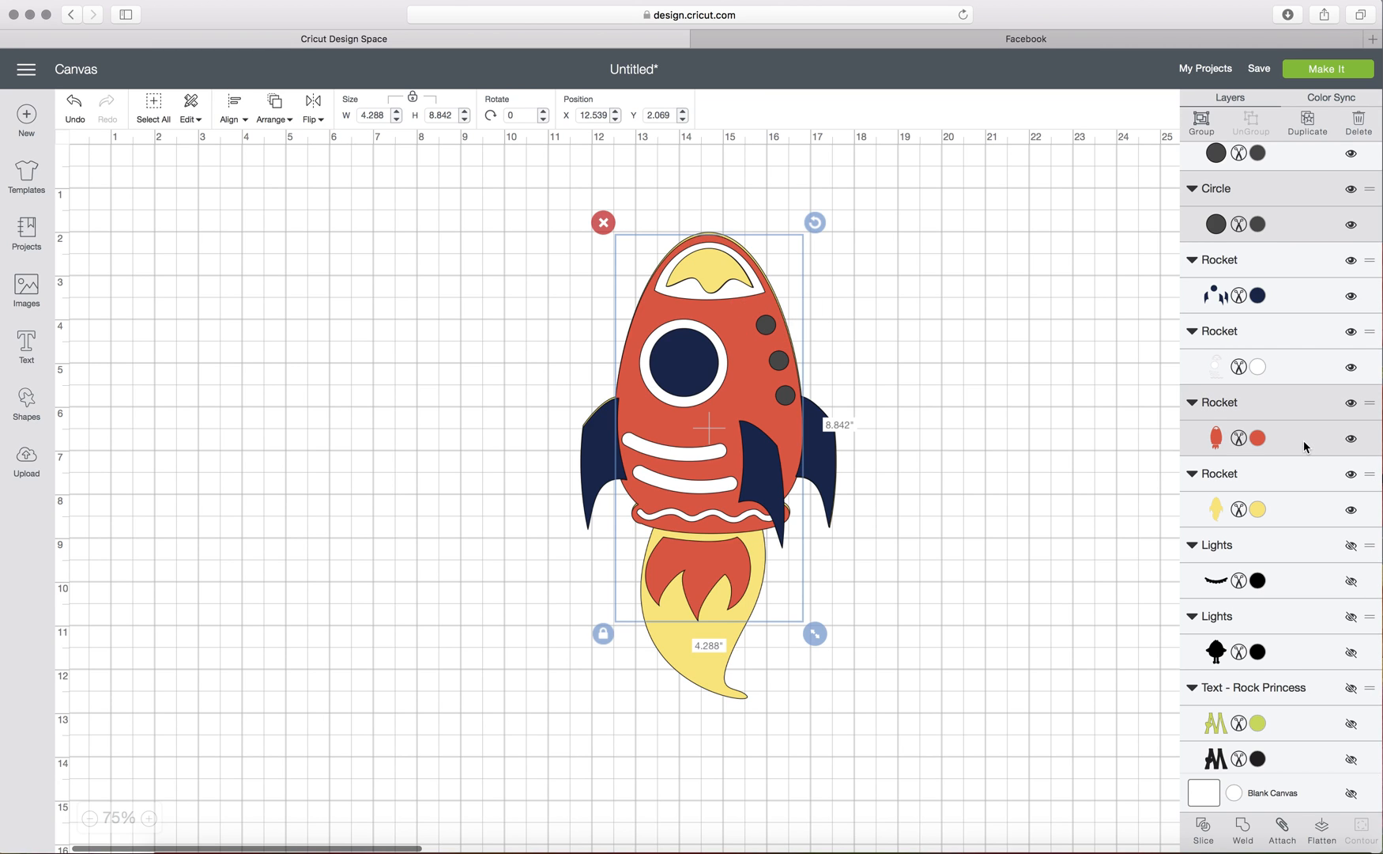
{"action": "left_click", "coordinate": [995, 403]}
- Select the three small circles on the rocket's body and weld them into one layer
{"action": "left_click", "coordinate": [781, 359]}
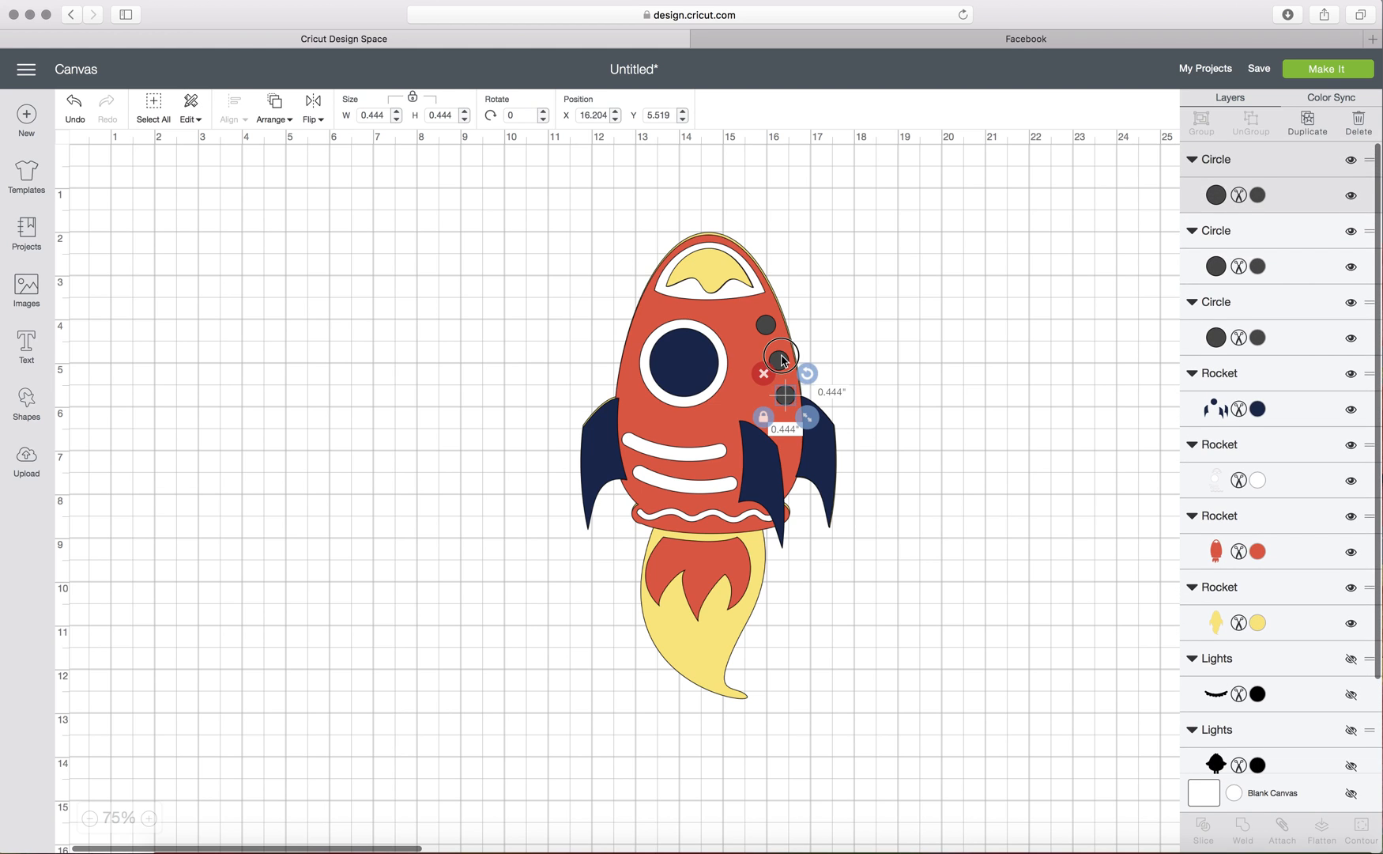
{"action": "left_click", "coordinate": [781, 360], "text": "shift"}
{"action": "left_click", "coordinate": [766, 324], "text": "shift"}
{"action": "left_click", "coordinate": [1252, 846]}
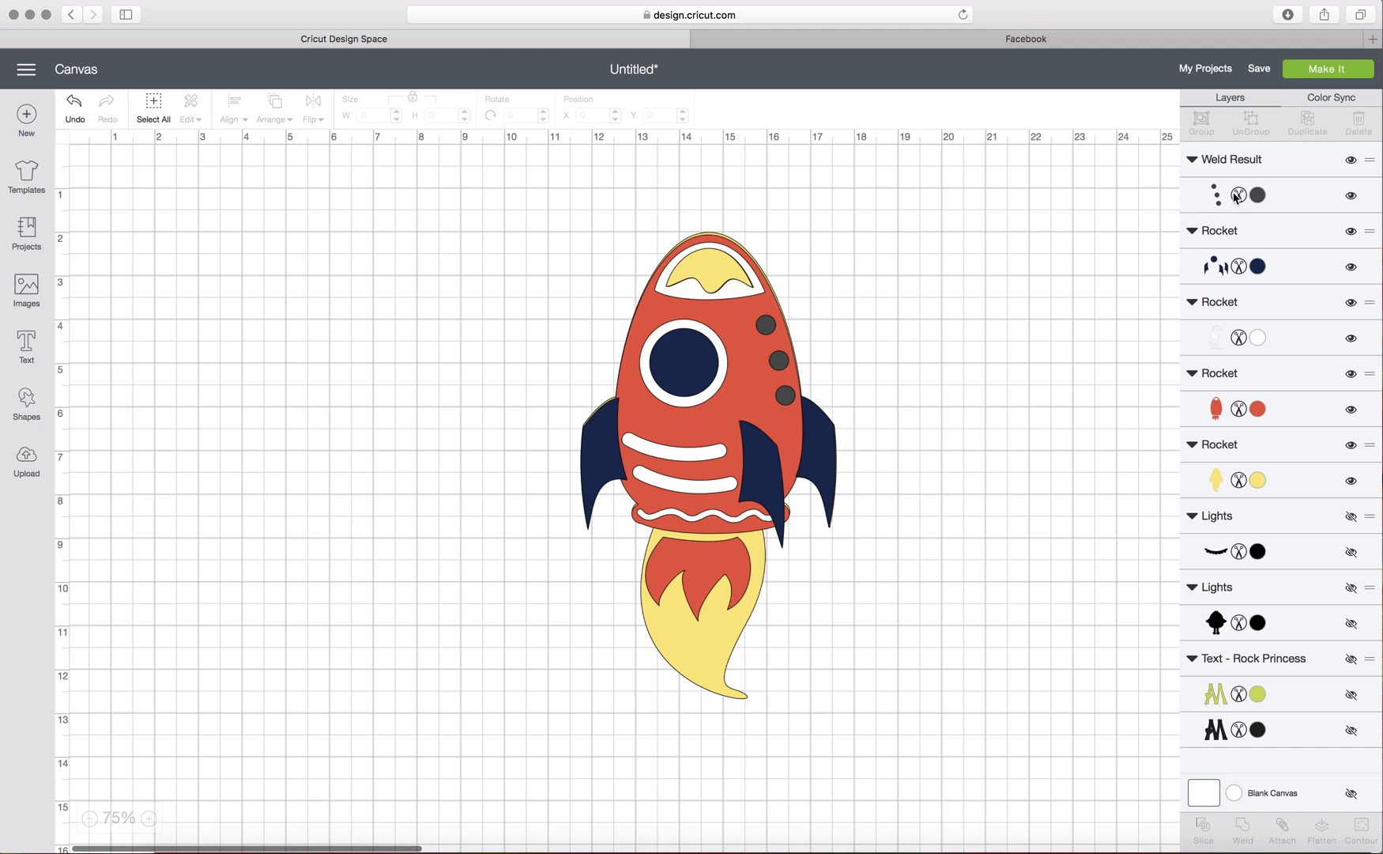
- Slice the welded circles out of the rocket's red body and move the cut-out circle pieces aside to the right
{"action": "left_click", "coordinate": [771, 375]}
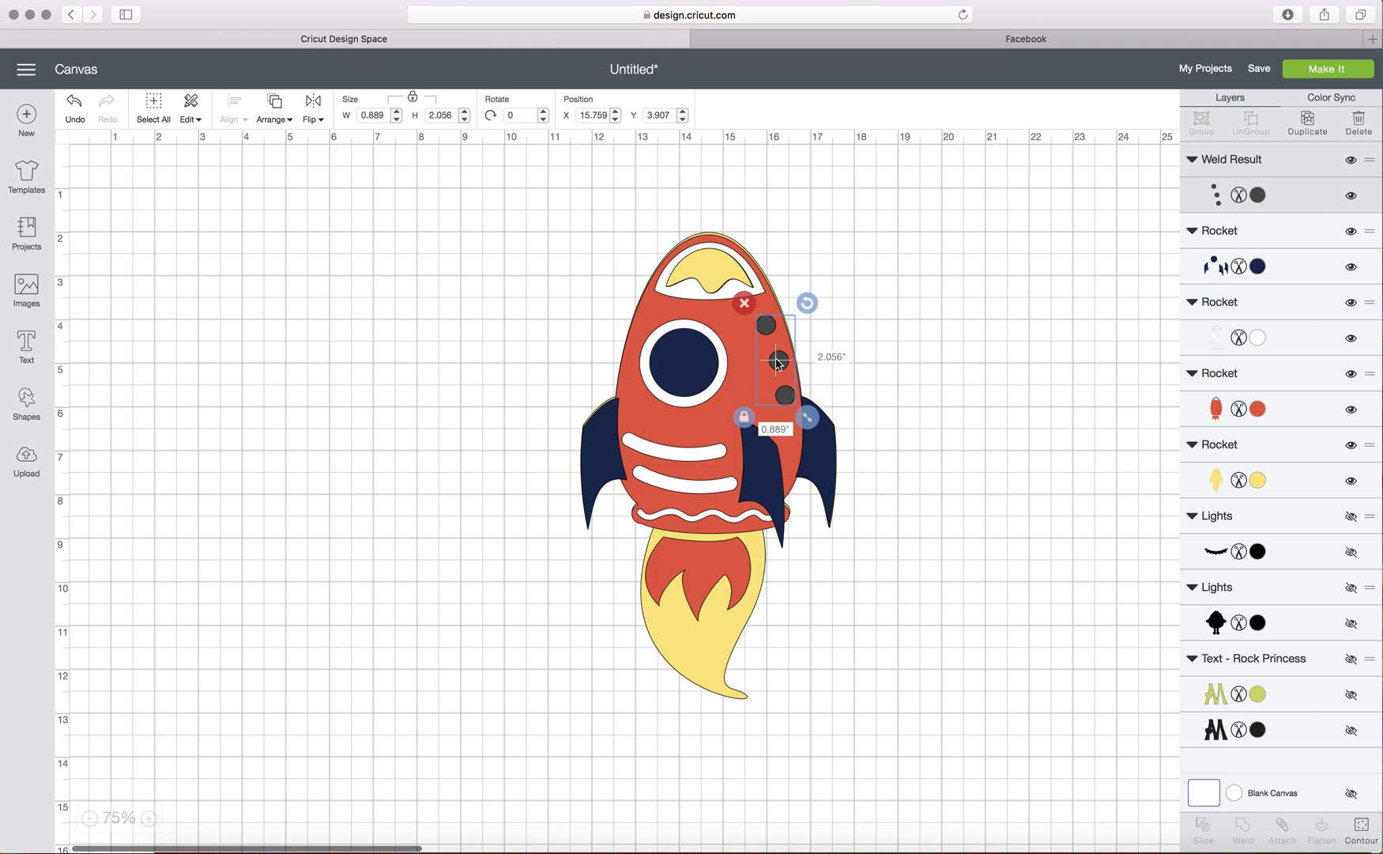
{"action": "left_click", "coordinate": [1290, 419]}
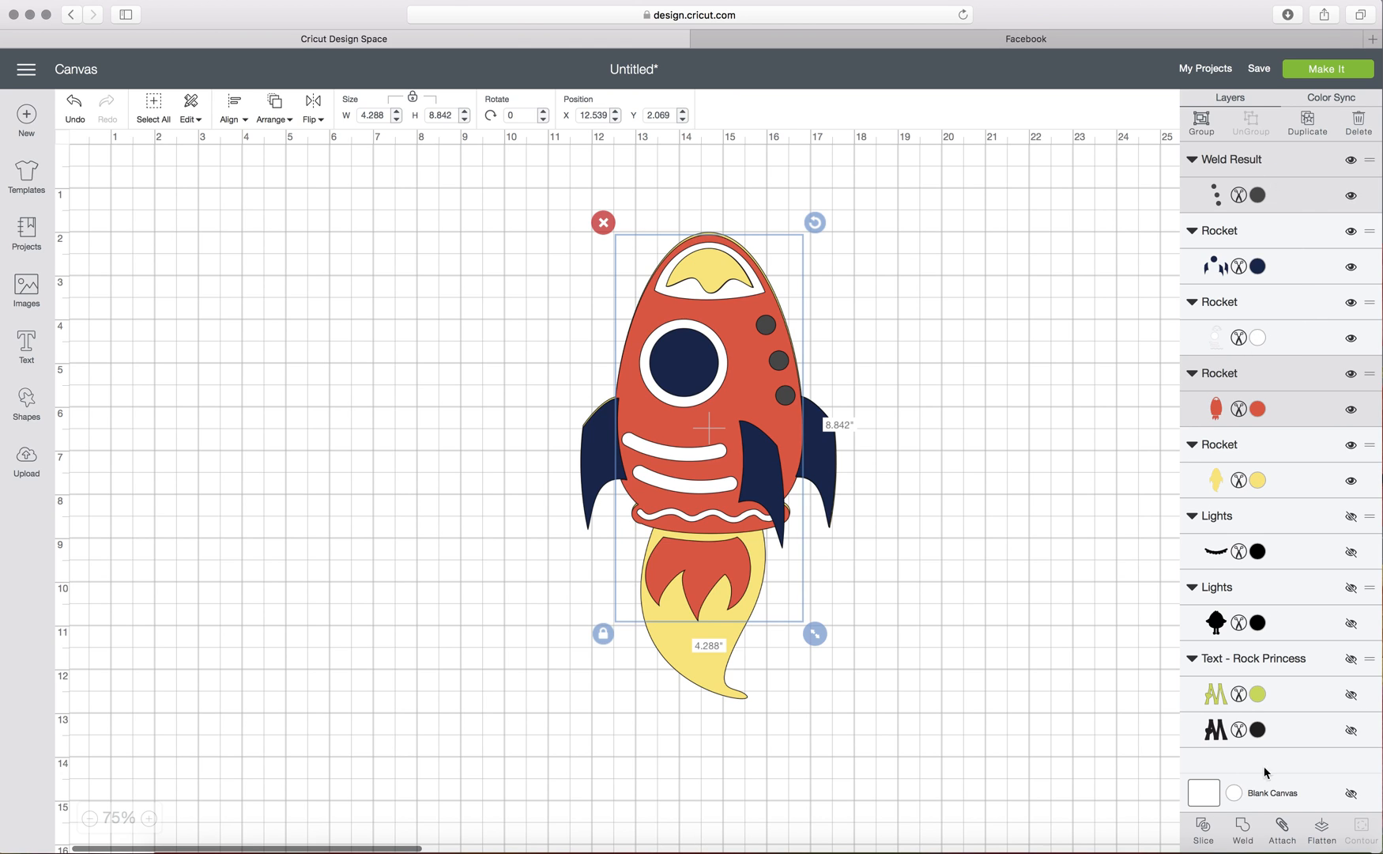
{"action": "left_click", "coordinate": [1203, 830]}
{"action": "left_click_drag", "start_coordinate": [776, 362], "coordinate": [1036, 320]}
- Send the sliced red rocket body backward two levels, behind the white and navy layers
{"action": "left_click", "coordinate": [719, 395]}
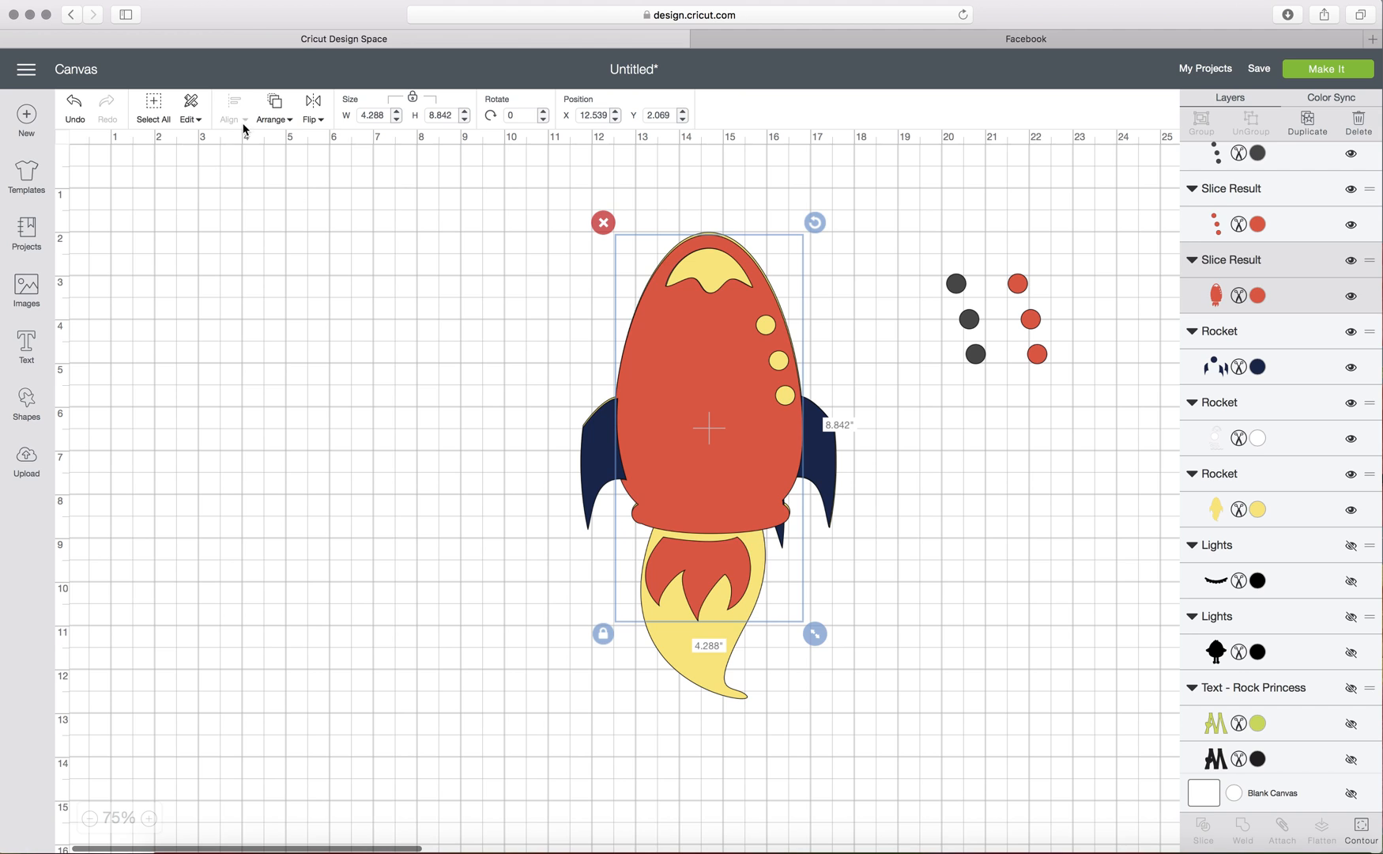
{"action": "left_click", "coordinate": [268, 118]}
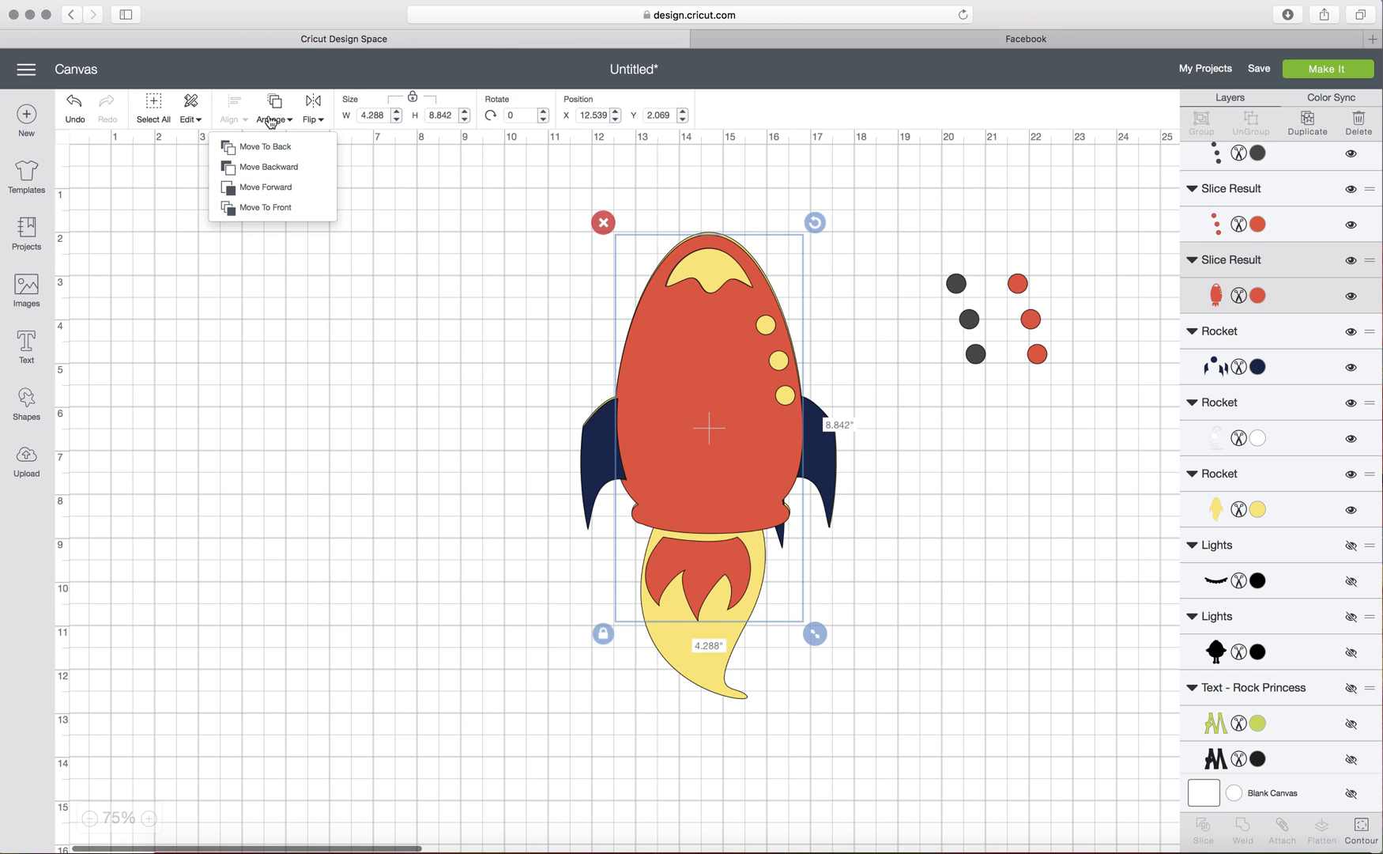
{"action": "left_click", "coordinate": [272, 167]}
{"action": "left_click", "coordinate": [266, 120]}
{"action": "left_click", "coordinate": [281, 175]}
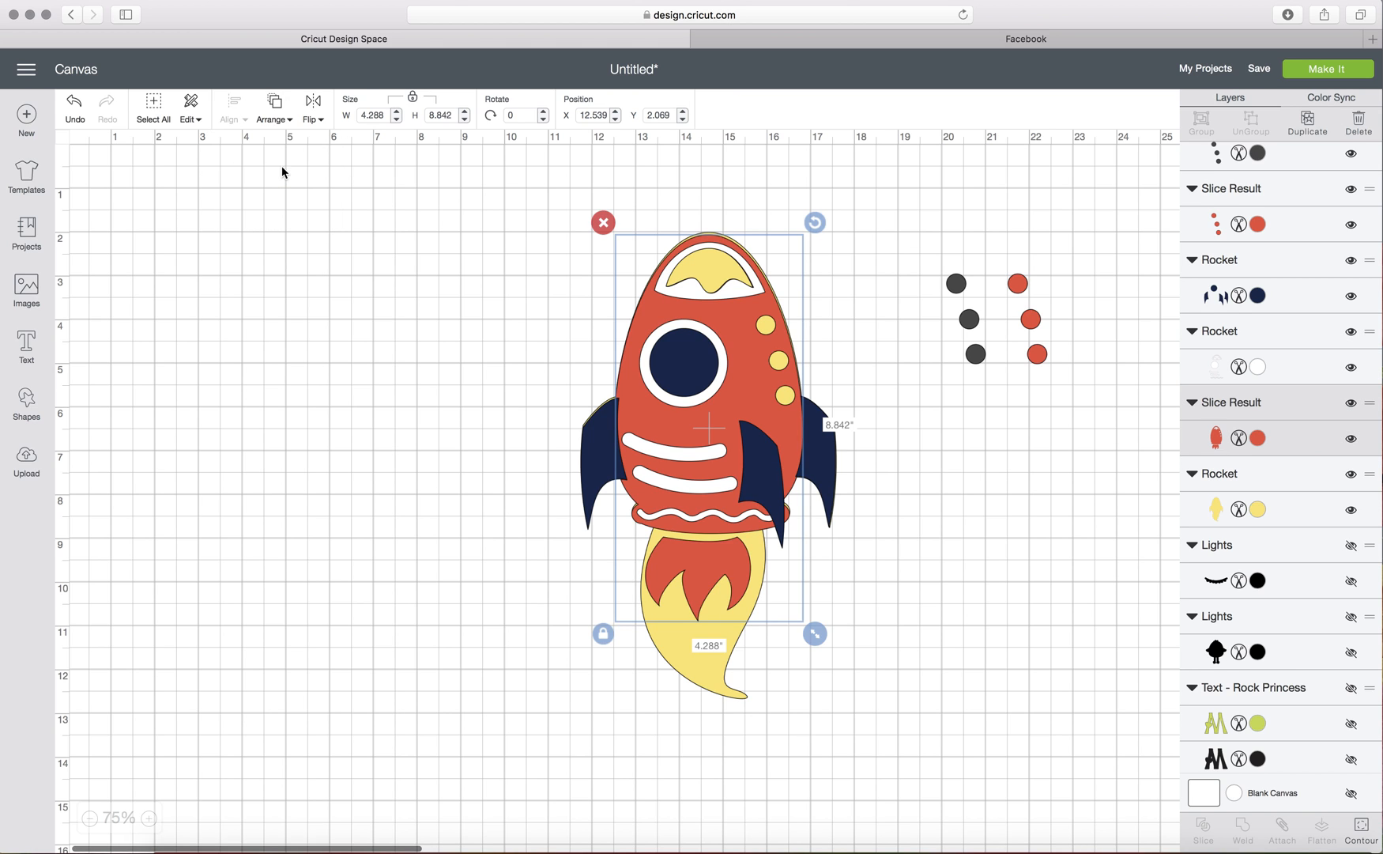
{"action": "left_click", "coordinate": [338, 294]}
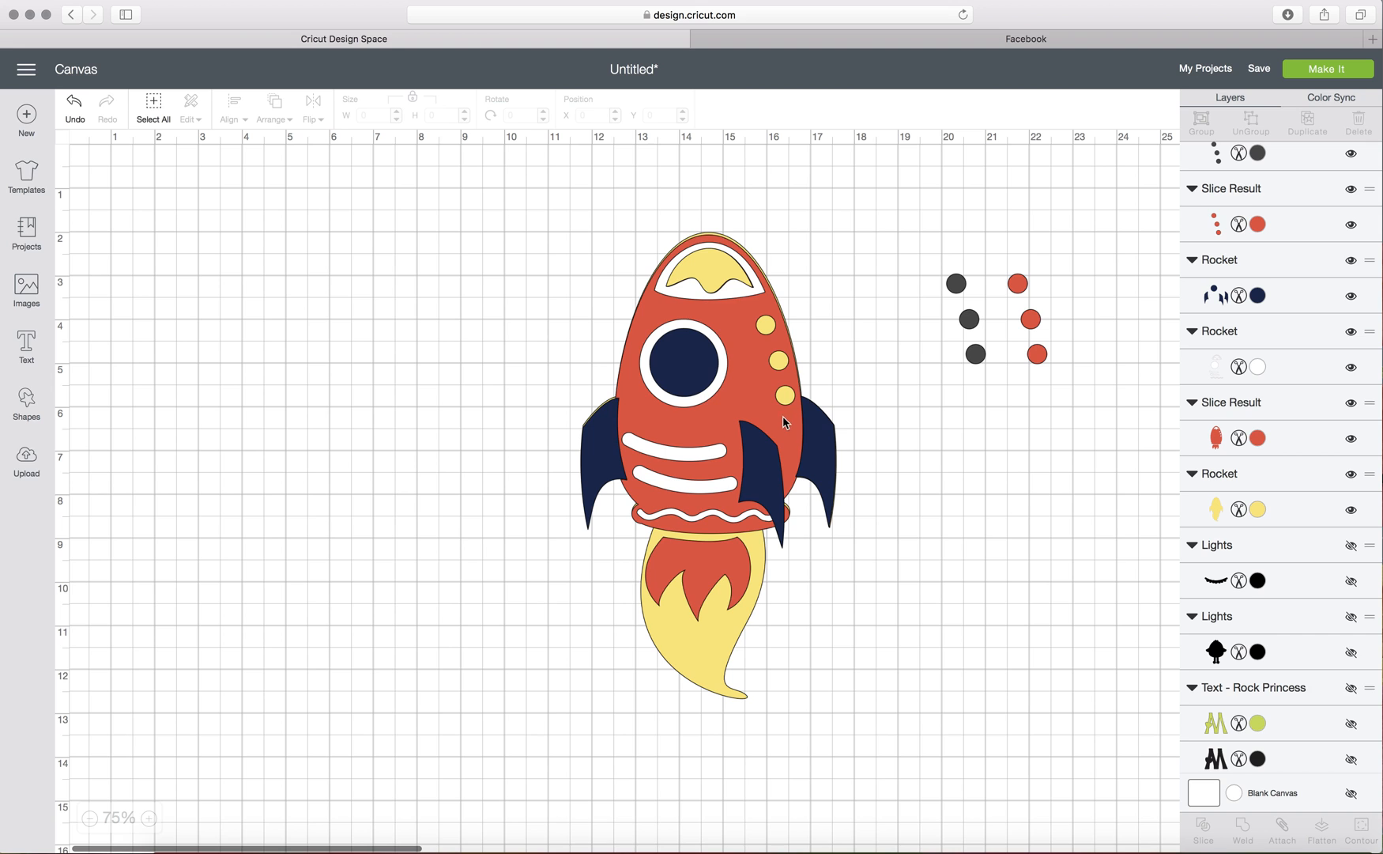
- Select all the rocket pieces and leftover circles and delete them from the canvas
{"action": "scroll", "coordinate": [889, 383], "scroll_direction": "down", "scroll_amount": 1}
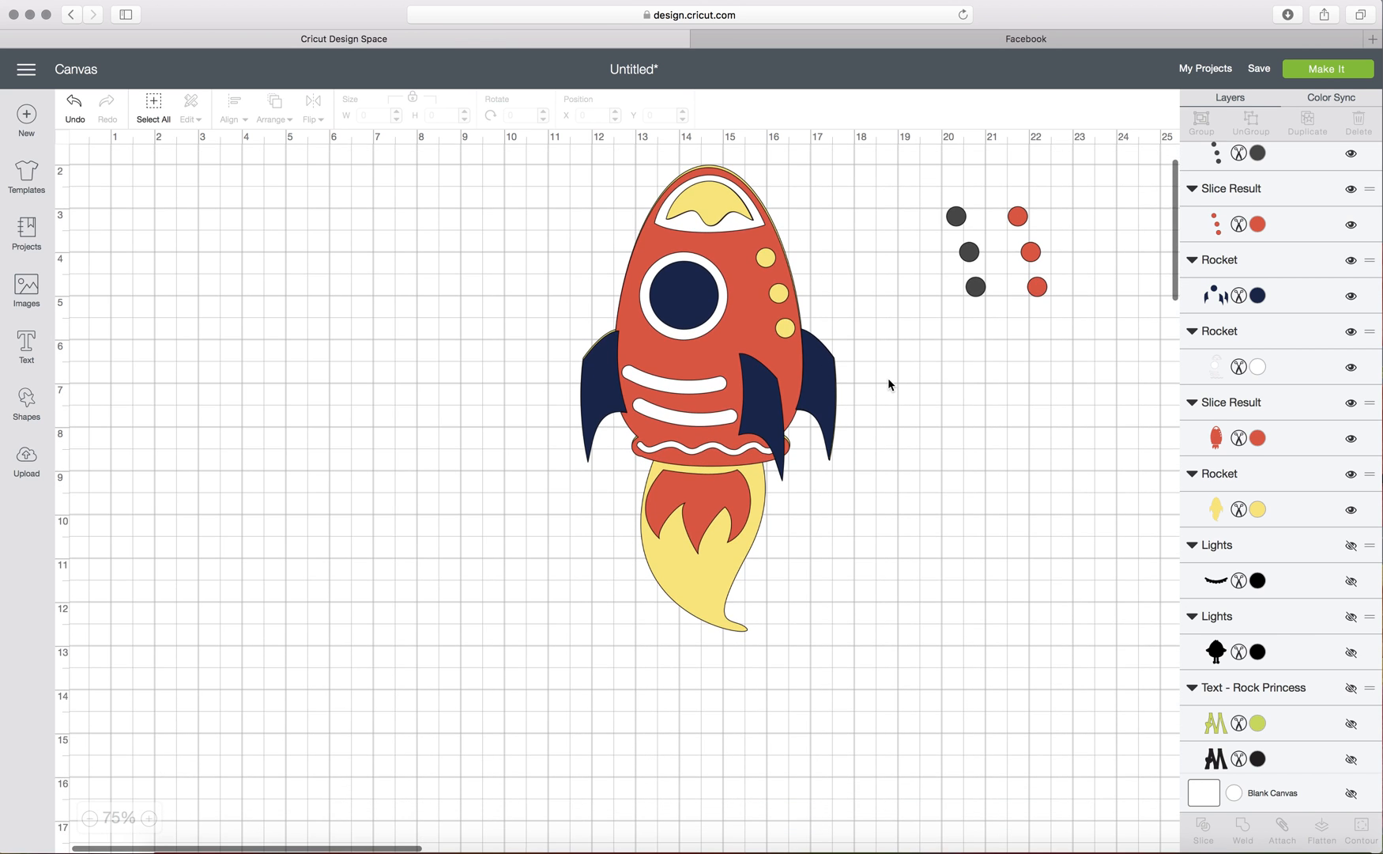
{"action": "left_click_drag", "start_coordinate": [566, 164], "coordinate": [1096, 735]}
{"action": "key", "text": "Delete"}
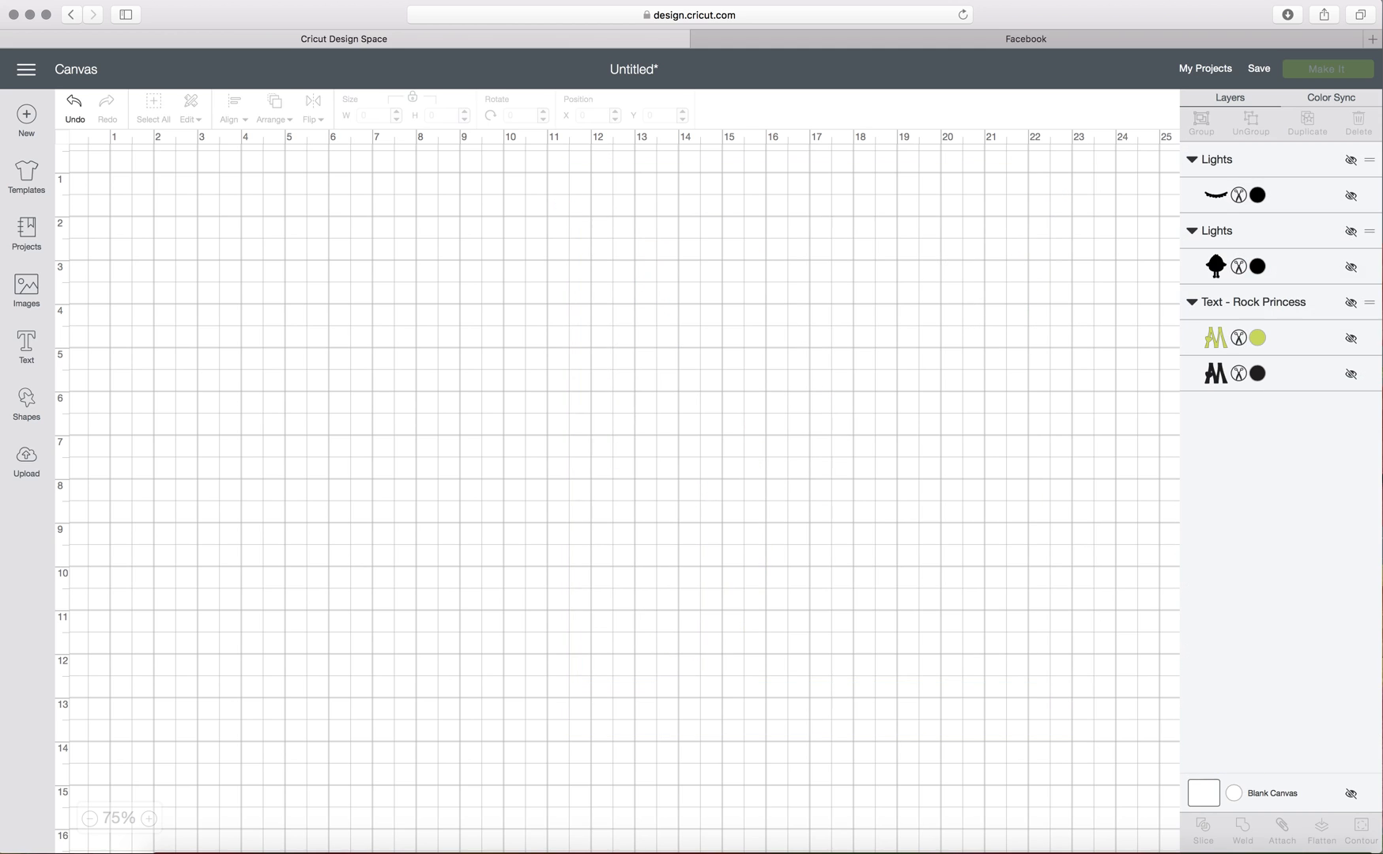
- Show the hidden MERRY text, move it to the upper canvas and enlarge it to about 13.03 by 3.05 inches
{"action": "left_click", "coordinate": [1351, 302]}
{"action": "left_click", "coordinate": [507, 583]}
{"action": "left_click_drag", "start_coordinate": [507, 583], "coordinate": [436, 291]}
{"action": "left_click_drag", "start_coordinate": [550, 334], "coordinate": [727, 383]}
{"action": "left_click_drag", "start_coordinate": [749, 470], "coordinate": [810, 490]}
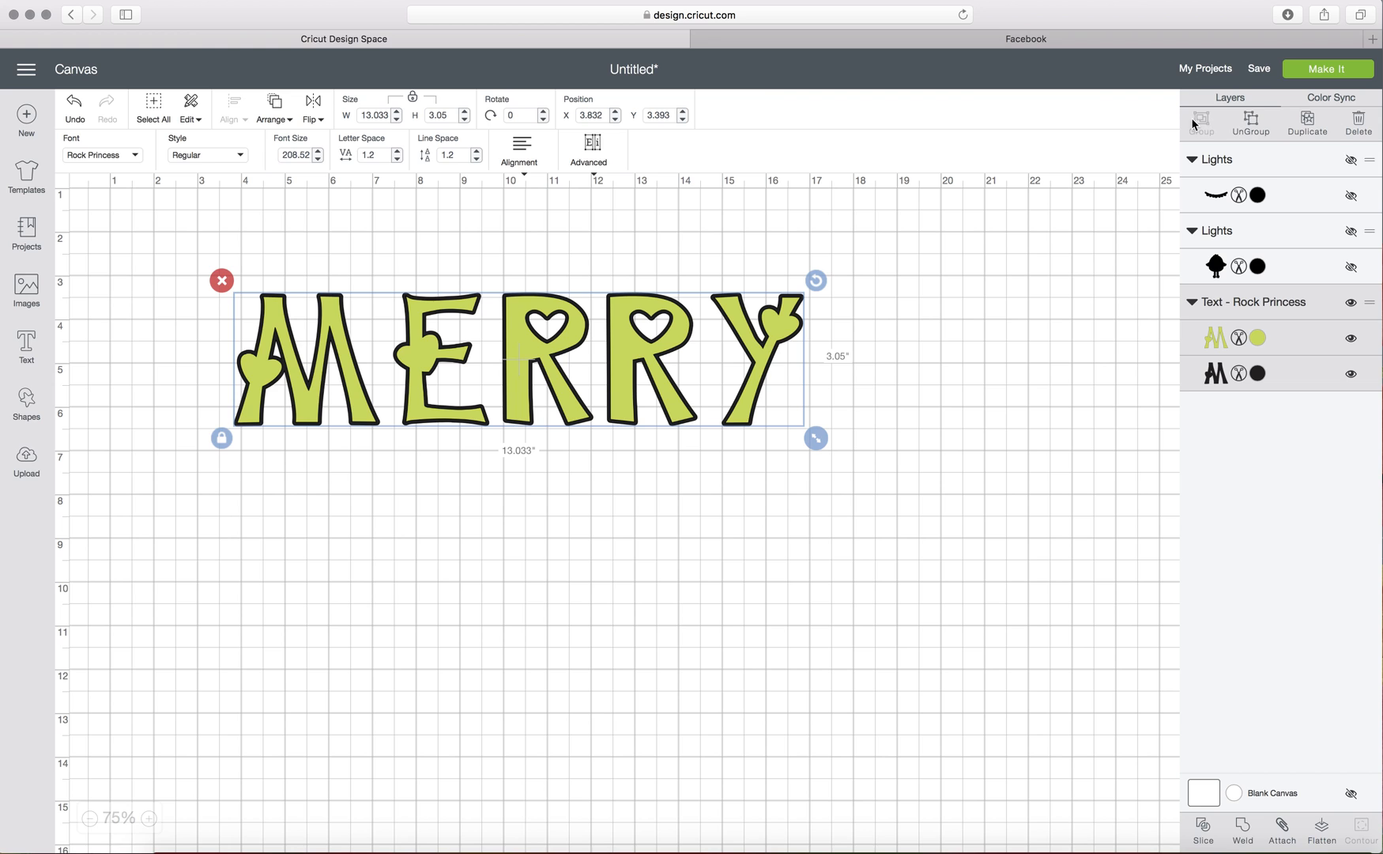
- Ungroup the MERRY text and move its green layer below the black one
{"action": "left_click", "coordinate": [1251, 124]}
{"action": "left_click_drag", "start_coordinate": [633, 365], "coordinate": [642, 538]}
- Weld the black MERRY lettering and hide the heart contours inside its two R letters
{"action": "left_click", "coordinate": [642, 339]}
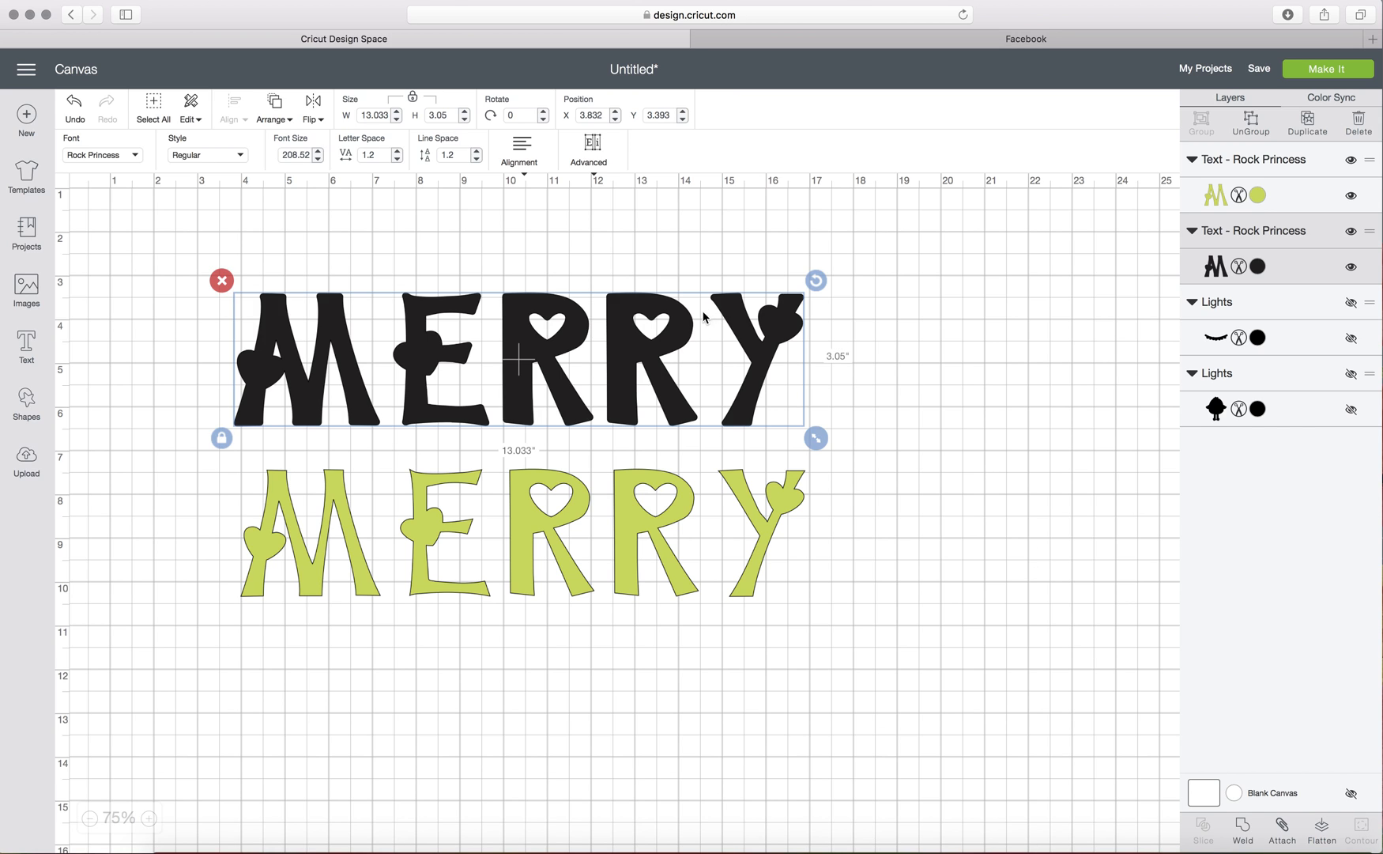
{"action": "left_click", "coordinate": [1243, 829]}
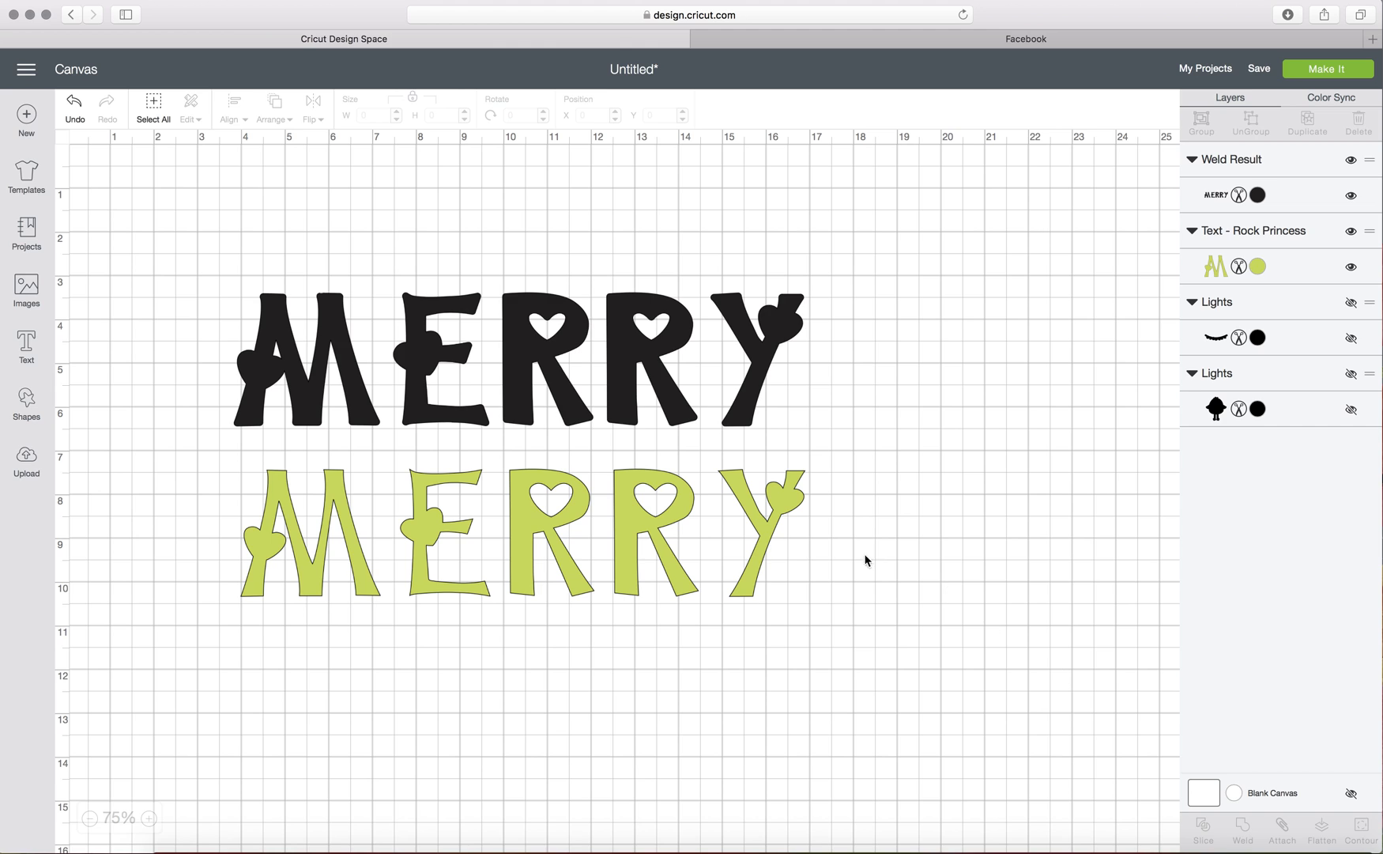
{"action": "left_click", "coordinate": [633, 392]}
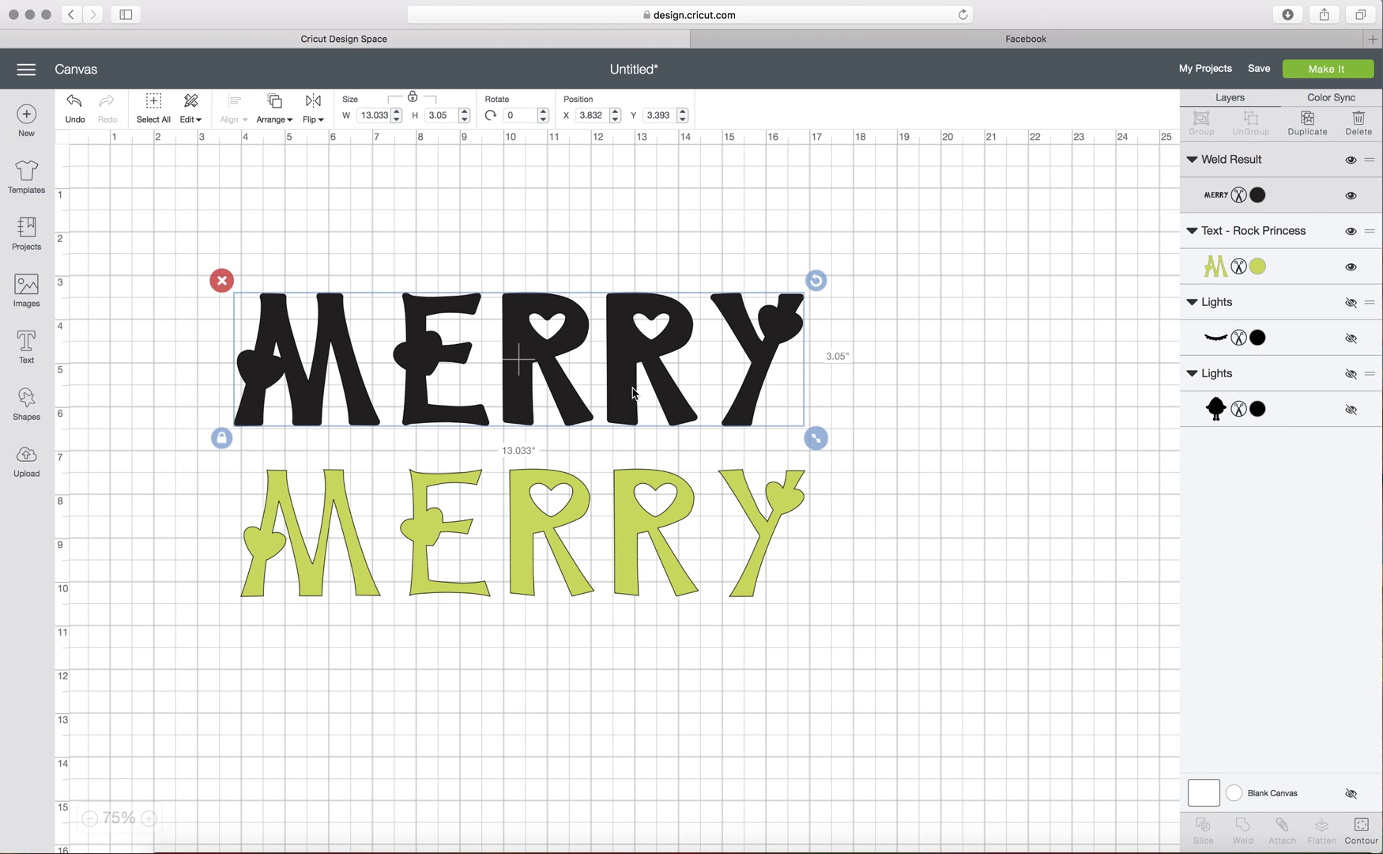
{"action": "left_click", "coordinate": [1363, 827]}
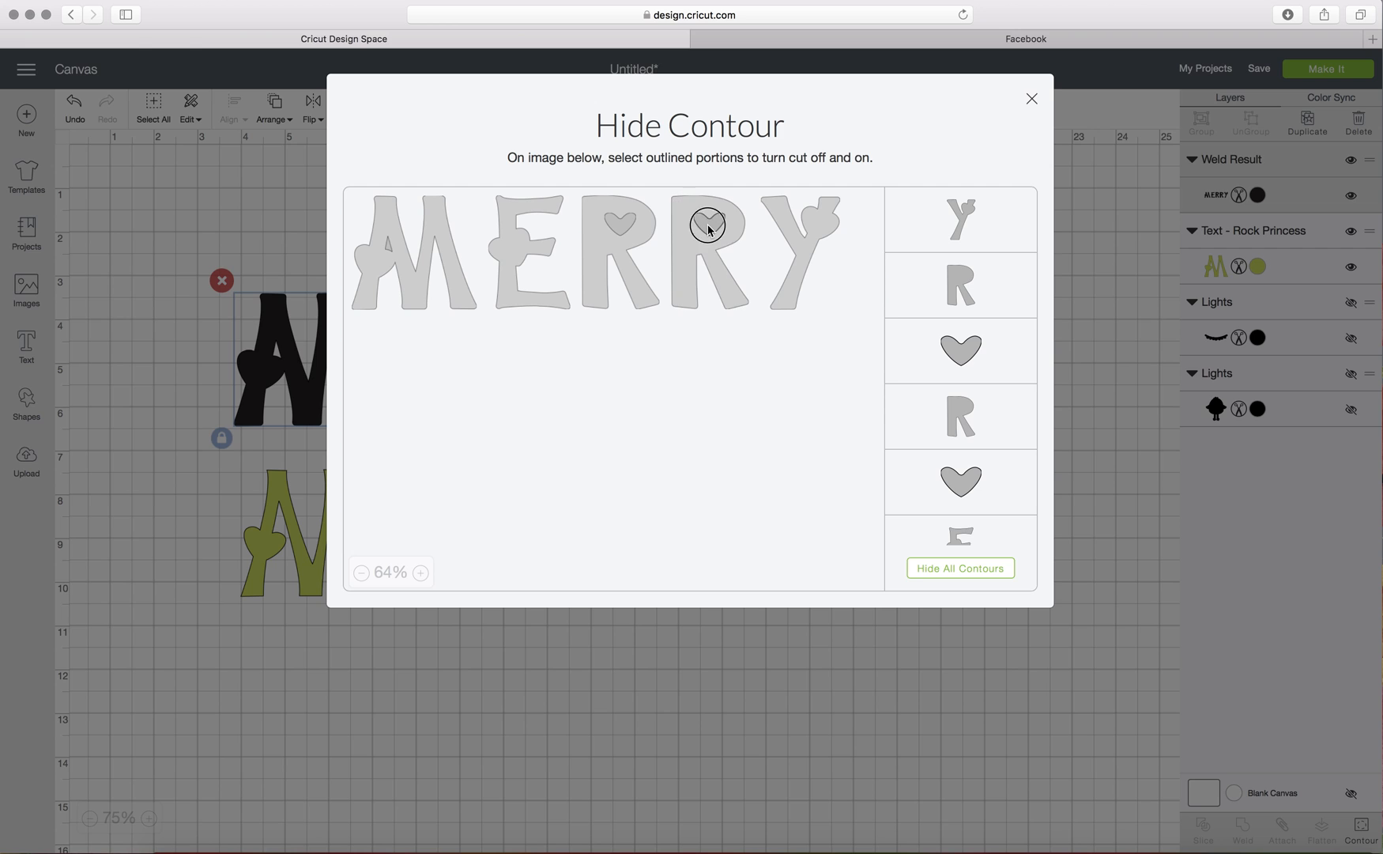
{"action": "left_click", "coordinate": [706, 223]}
{"action": "left_click", "coordinate": [617, 225]}
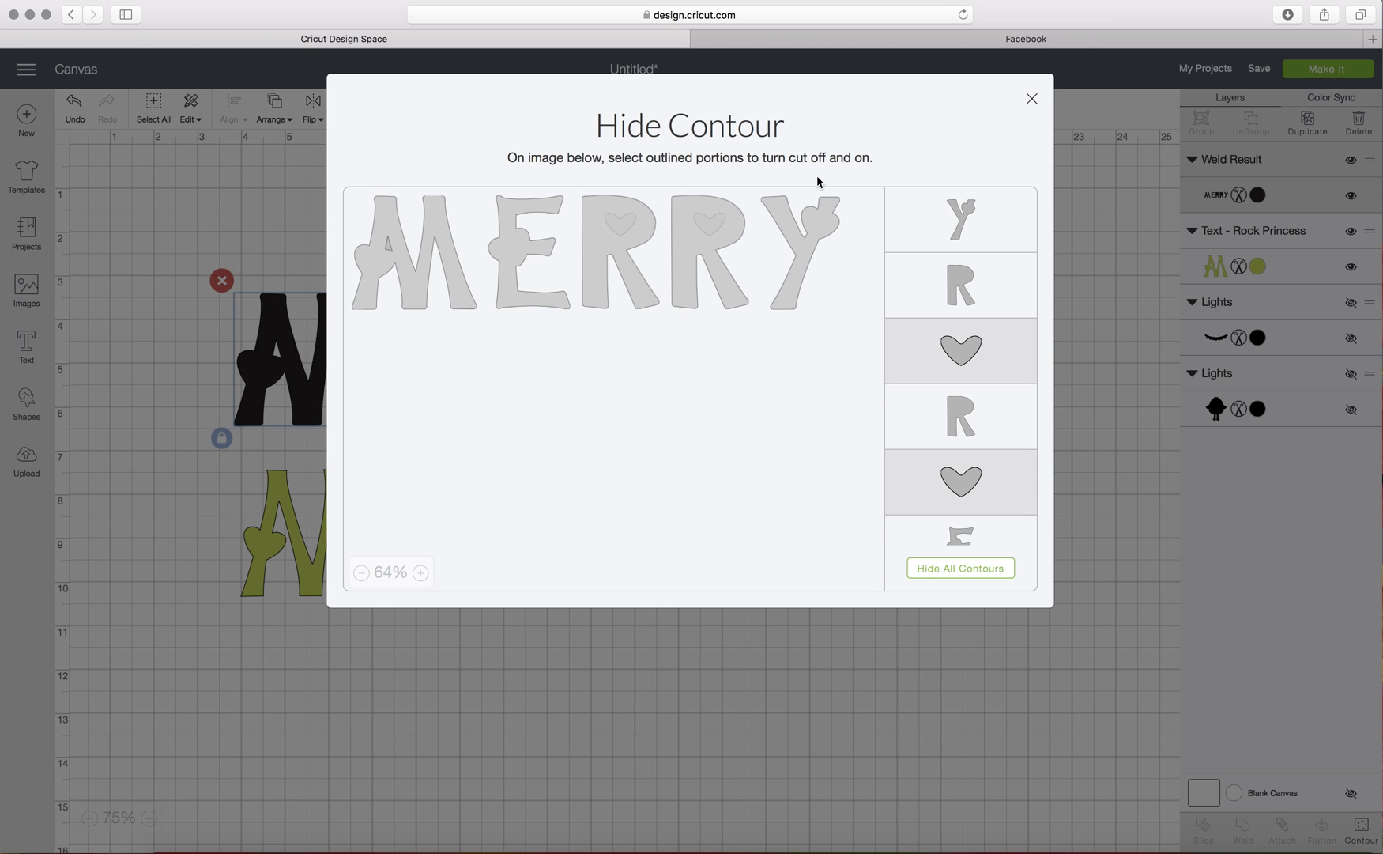
{"action": "left_click", "coordinate": [1032, 98]}
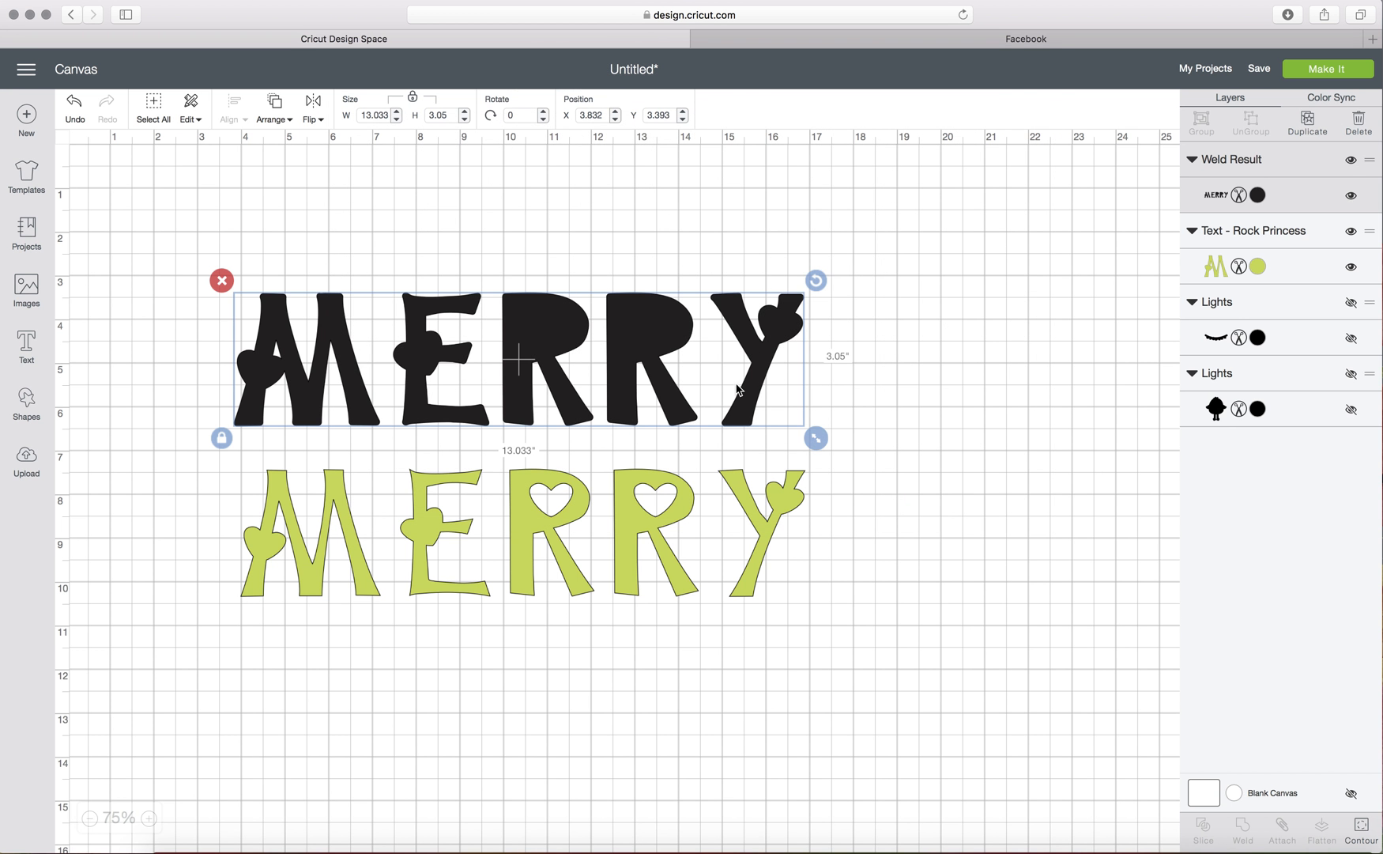
- Place the green MERRY lettering back over the black one, move it to the front and line it up
{"action": "left_click_drag", "start_coordinate": [646, 530], "coordinate": [635, 358]}
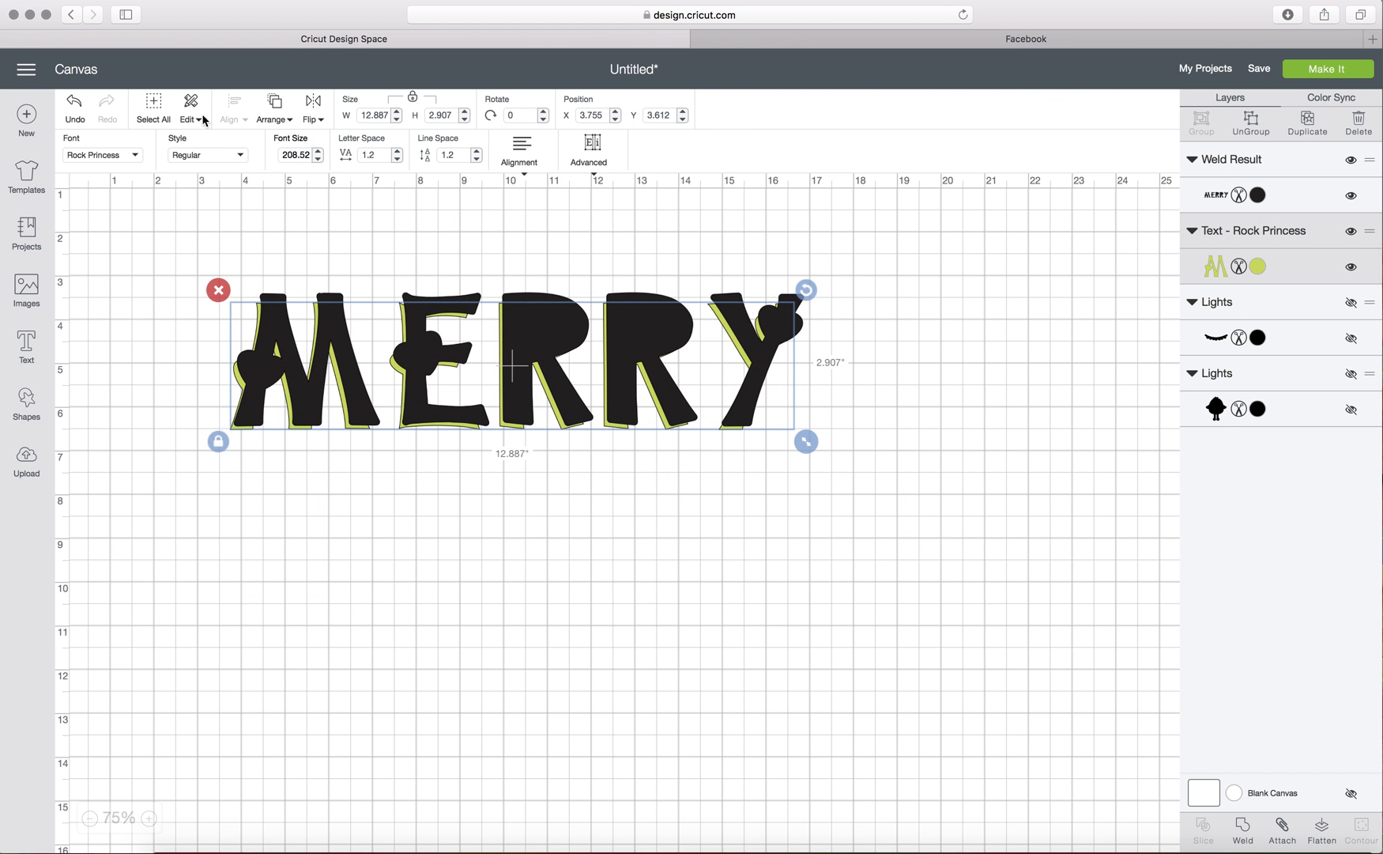
{"action": "left_click", "coordinate": [268, 117]}
{"action": "left_click", "coordinate": [291, 210]}
{"action": "left_click_drag", "start_coordinate": [515, 367], "coordinate": [529, 363]}
{"action": "left_click", "coordinate": [475, 549]}
{"action": "scroll", "coordinate": [475, 550], "scroll_direction": "up", "scroll_amount": 1}
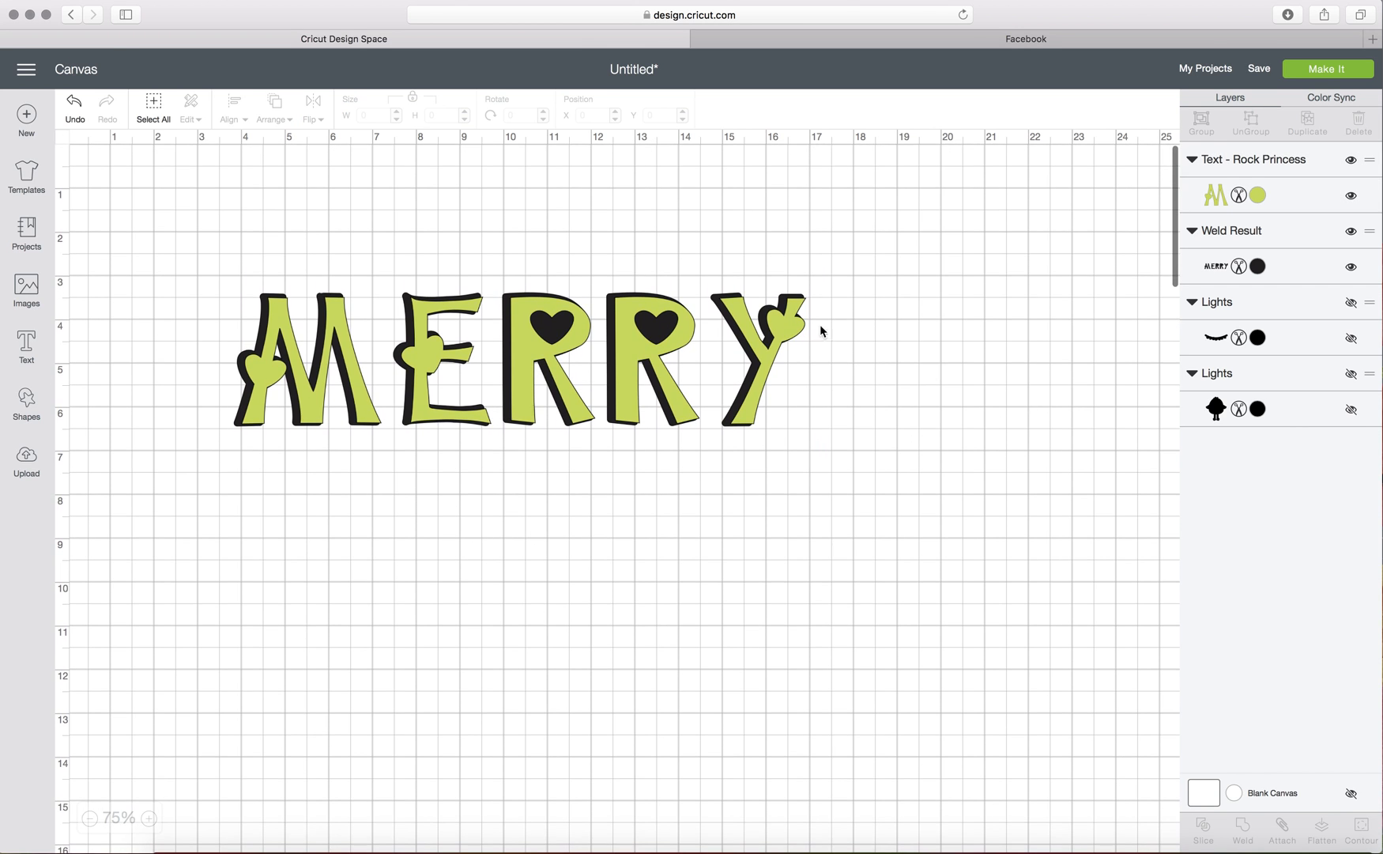
- Nudge the green MERRY lettering slightly down and left over the black layer, to about X 3.98 and Y 3.56
{"action": "left_click", "coordinate": [566, 333]}
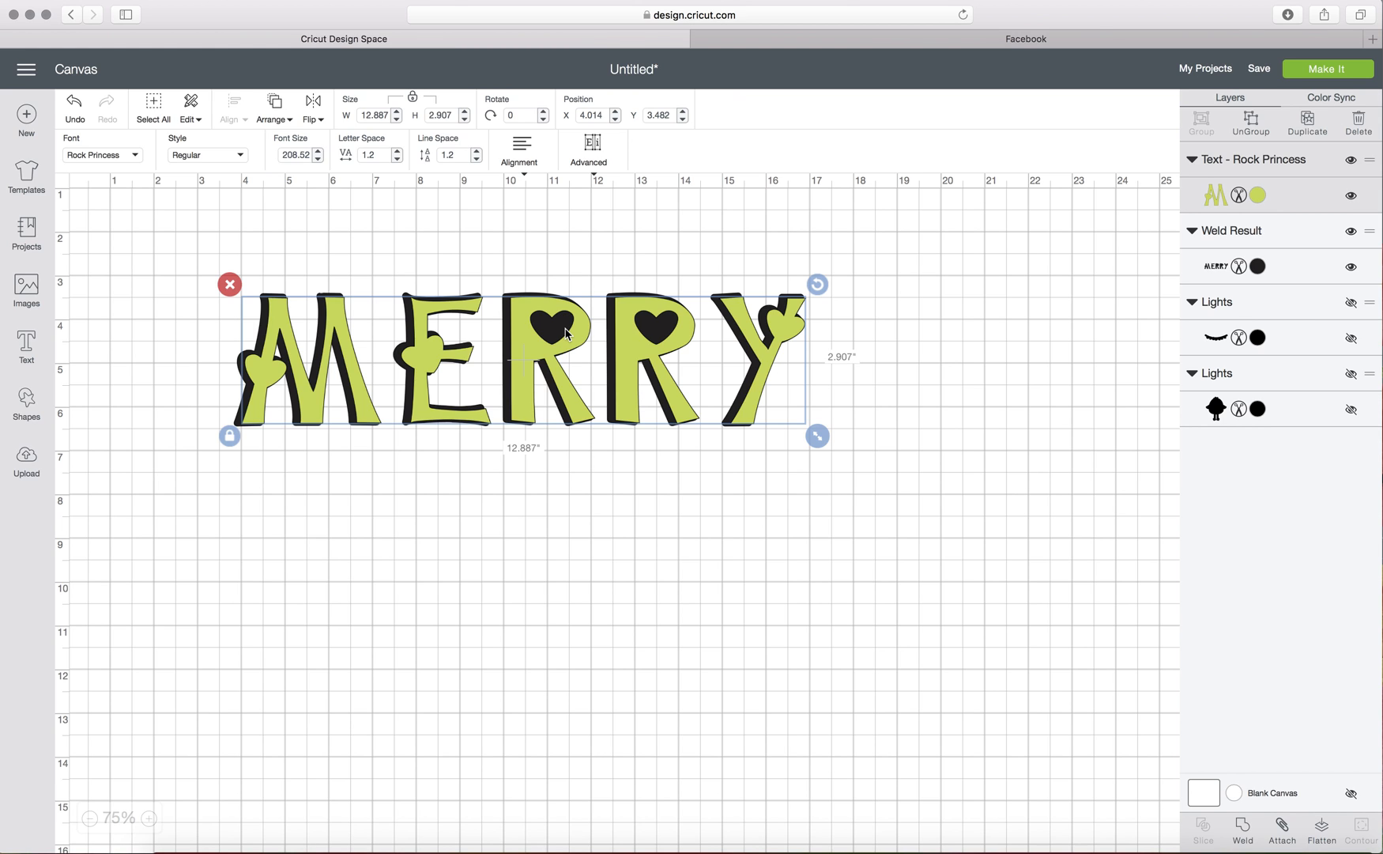
{"action": "left_click_drag", "start_coordinate": [536, 336], "coordinate": [534, 340]}
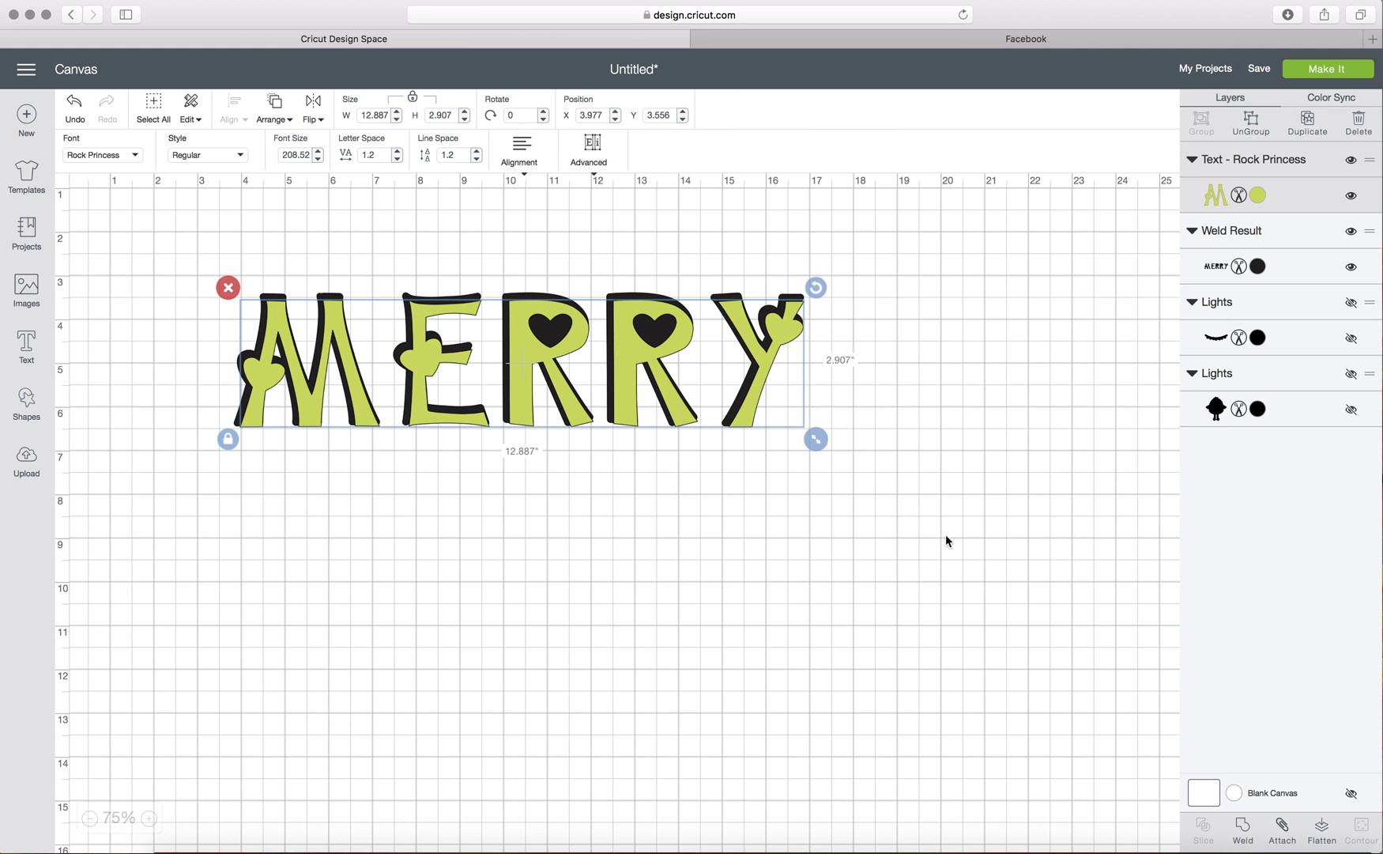
{"action": "left_click", "coordinate": [993, 647]}
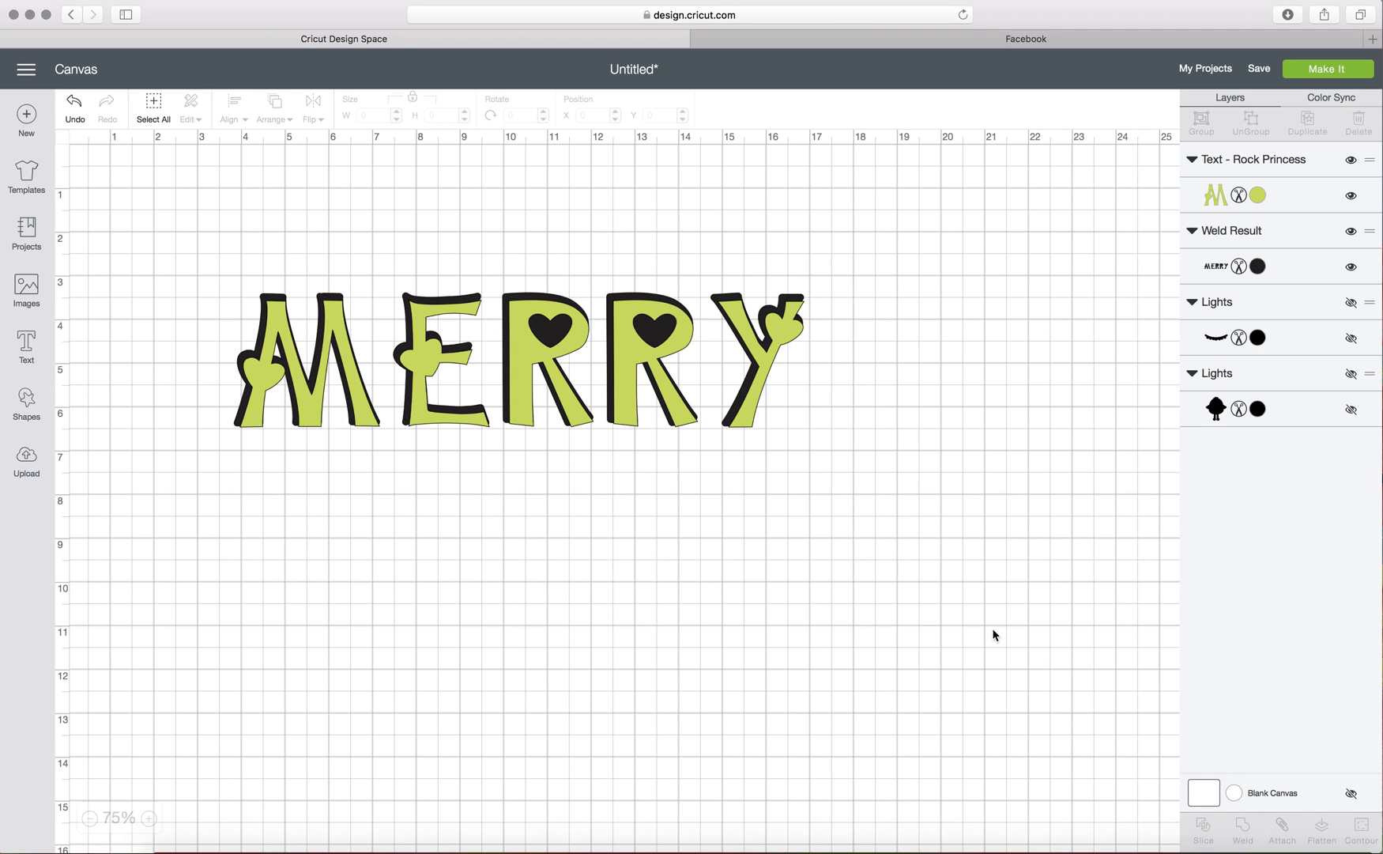